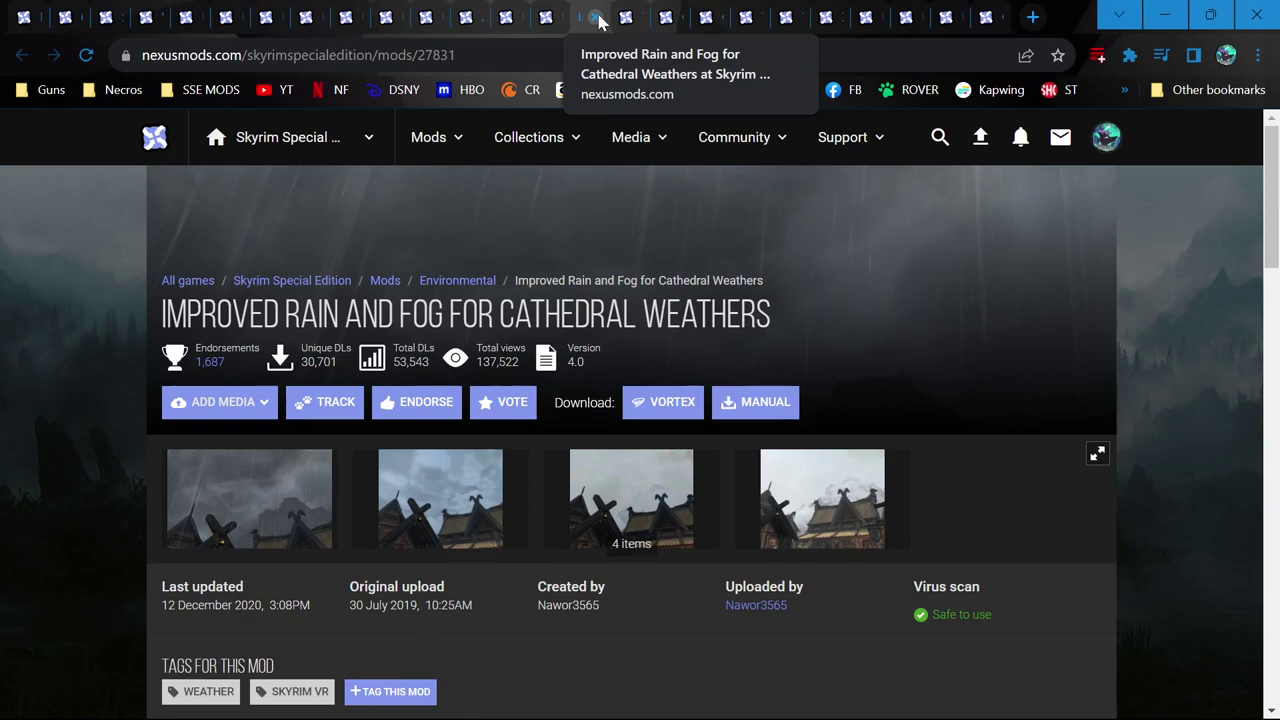
# - Close the pages for Improved Rain and Fog for Cathedral Weathers, True Storms Special Edition and Cathedral Weathers - Diverse Seasons
pyautogui.click(596, 18)
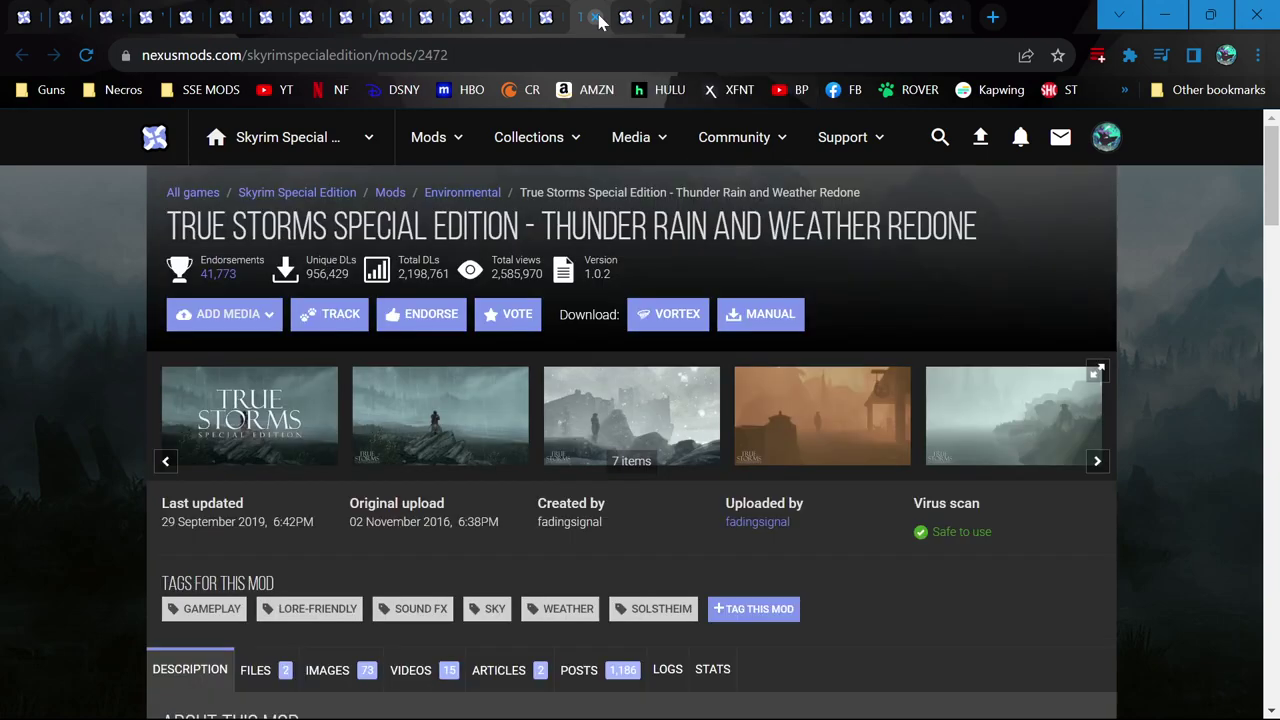
pyautogui.click(596, 18)
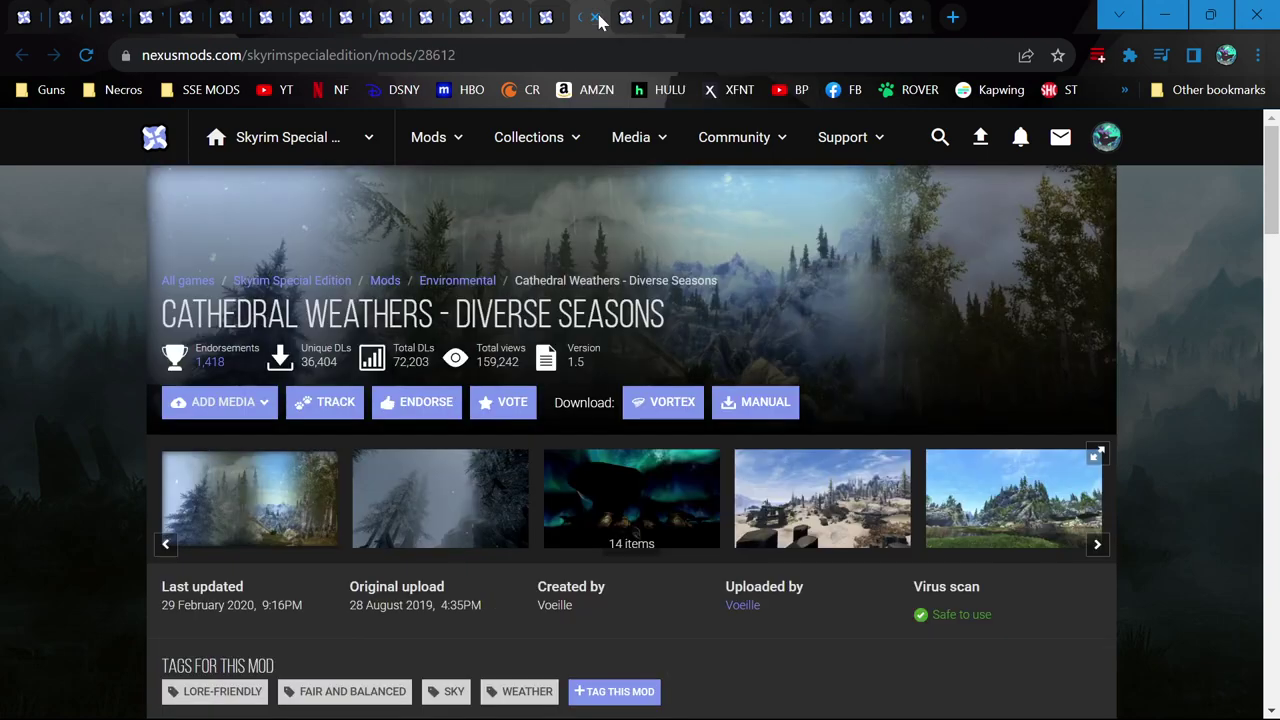
pyautogui.click(596, 18)
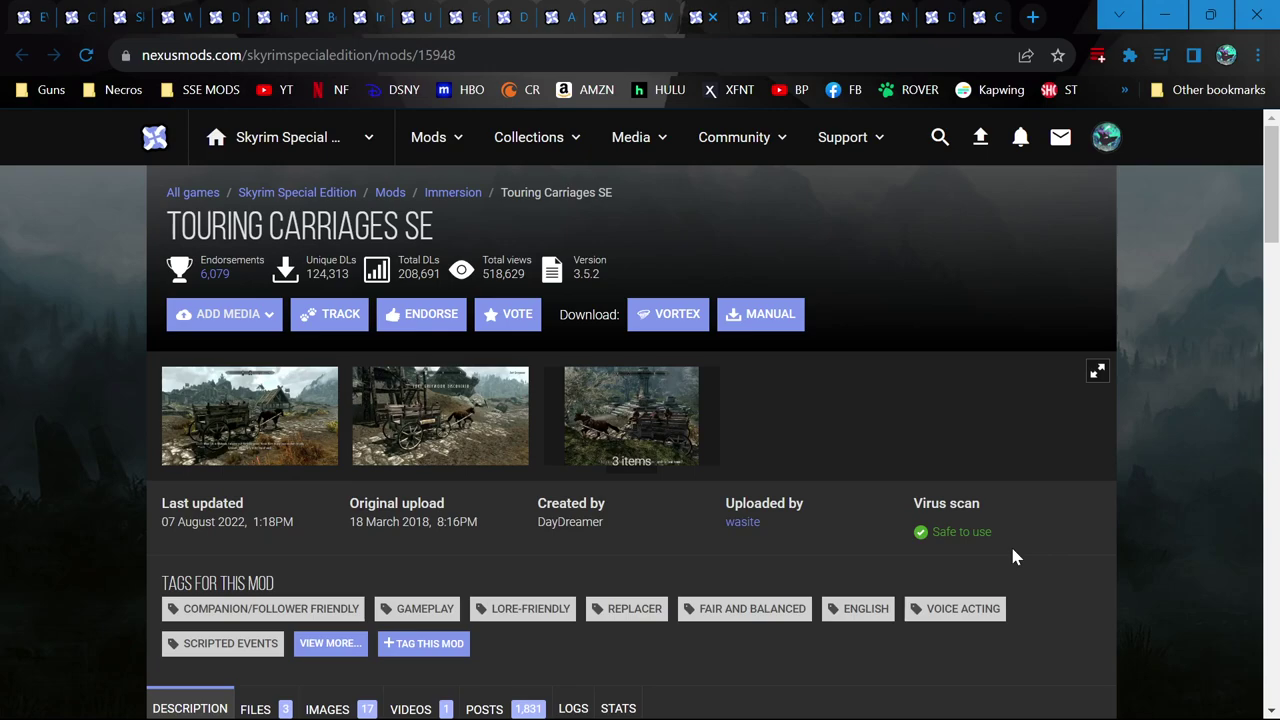
# - Look through the Touring Carriages SE description, including its saving and upgrading notes, and close the mod's page
pyautogui.scroll(-15, 738, 565)
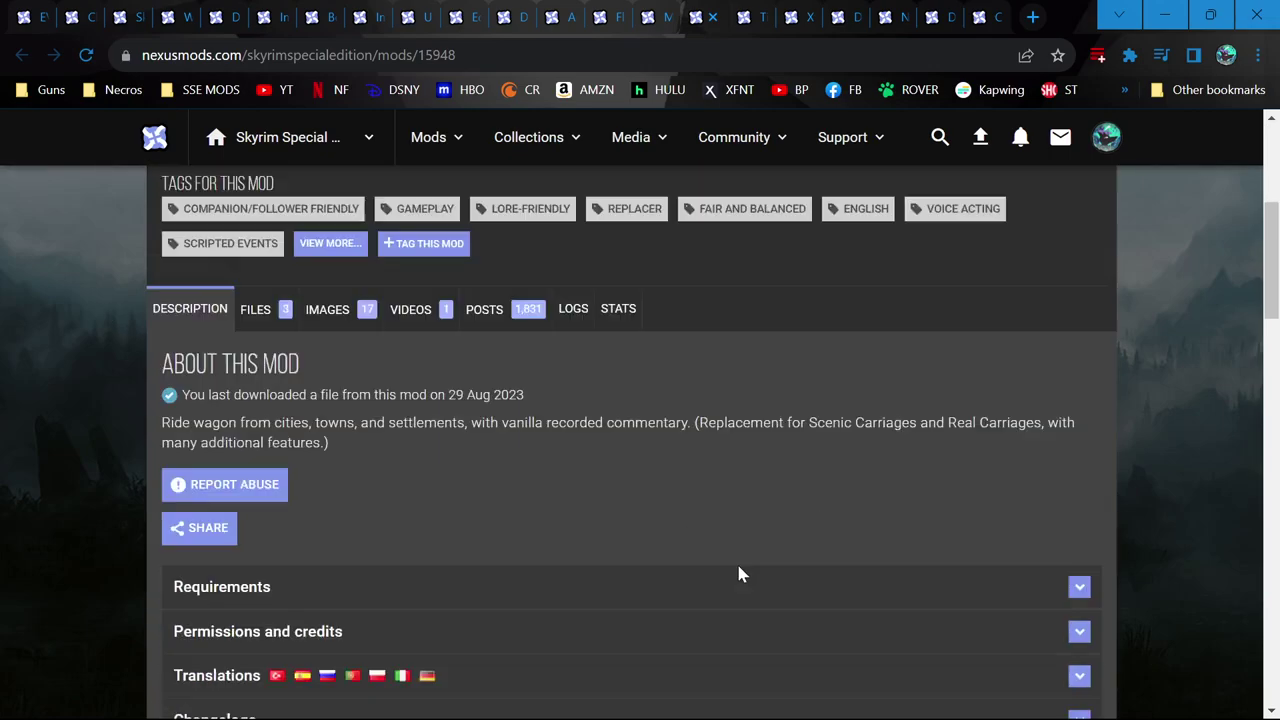
pyautogui.scroll(-5, 743, 571)
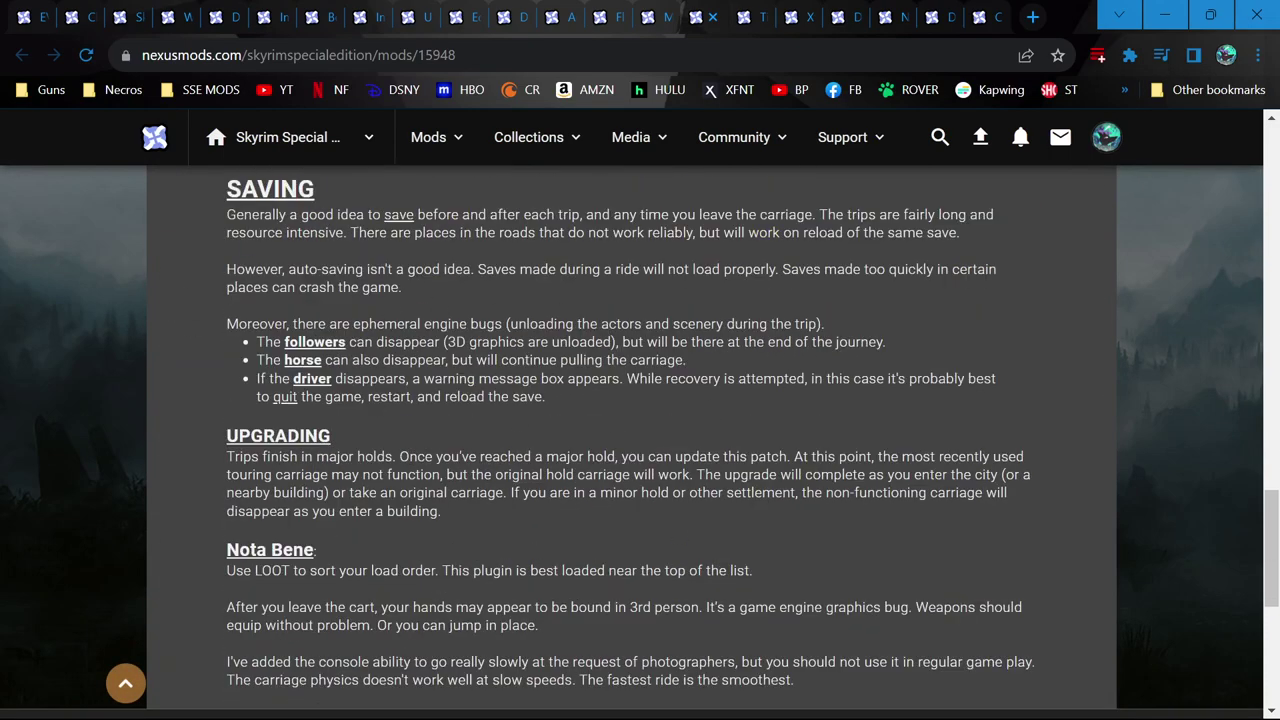
pyautogui.press('Home')
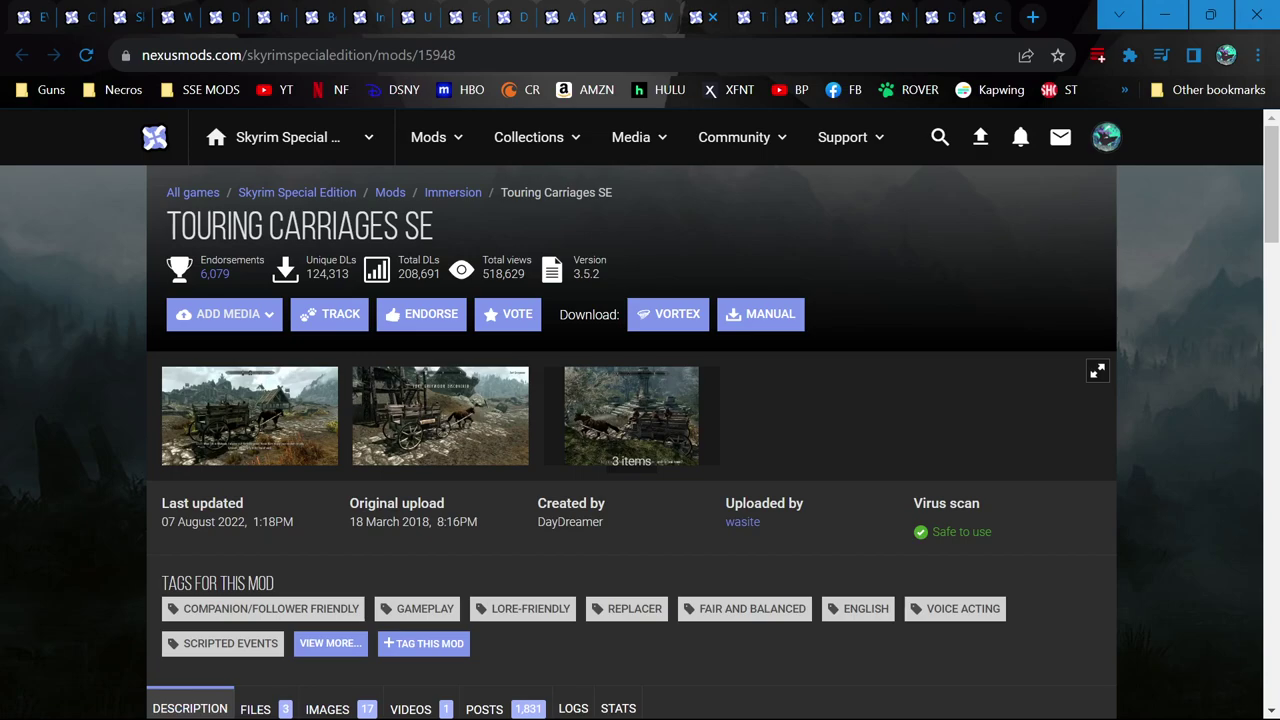
pyautogui.hotkey('ctrl', 'w')
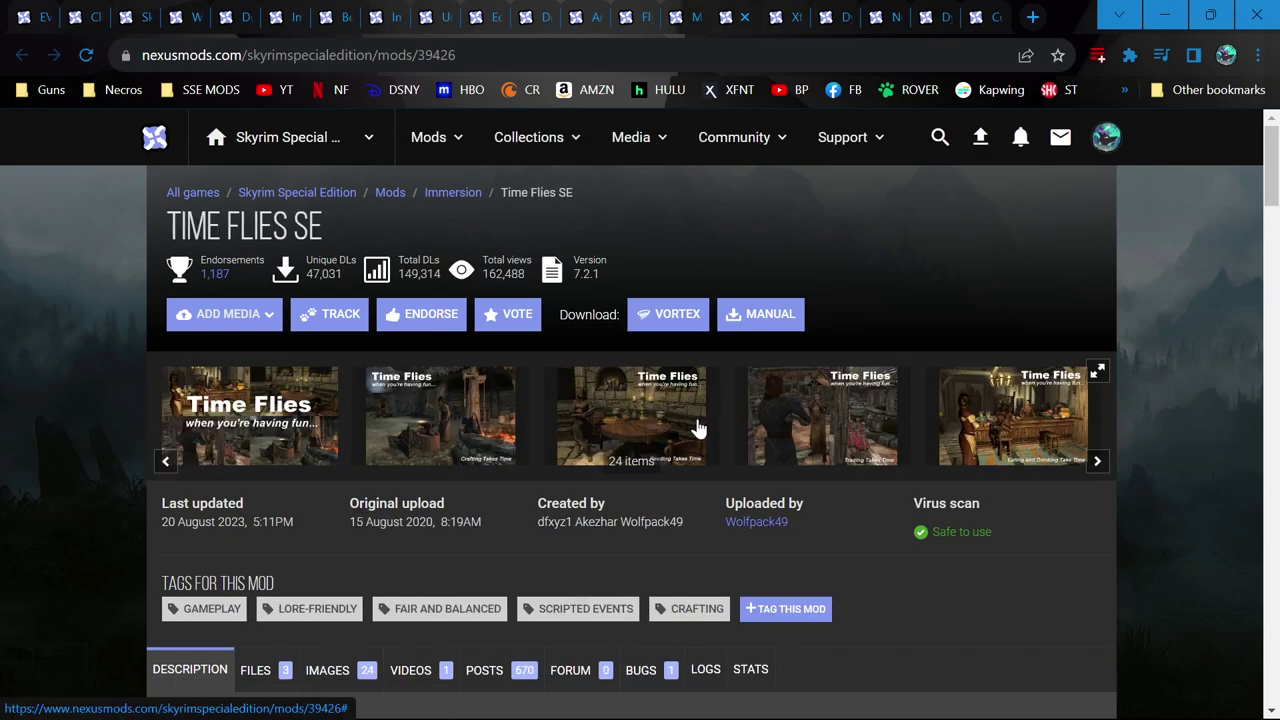
# - Read the About sections of Time Flies SE and Xtended Stay, closing each mod's page
pyautogui.scroll(-4, 698, 428)
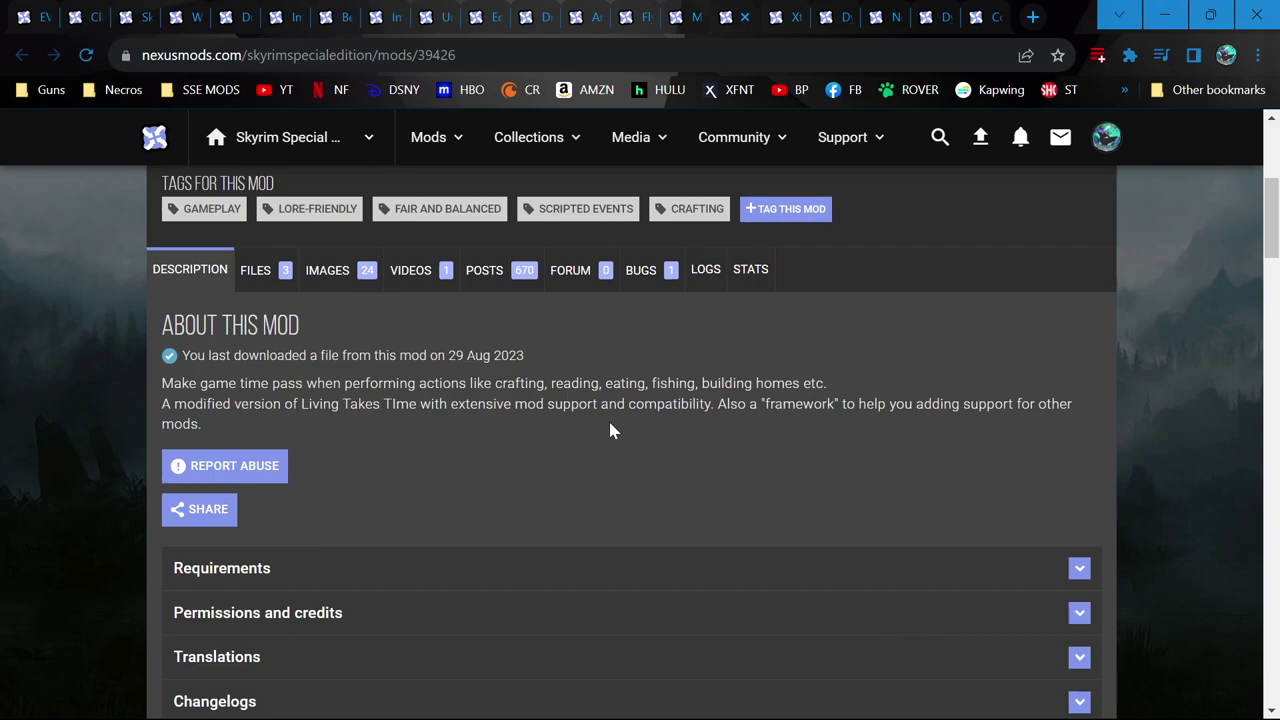
pyautogui.click(770, 17)
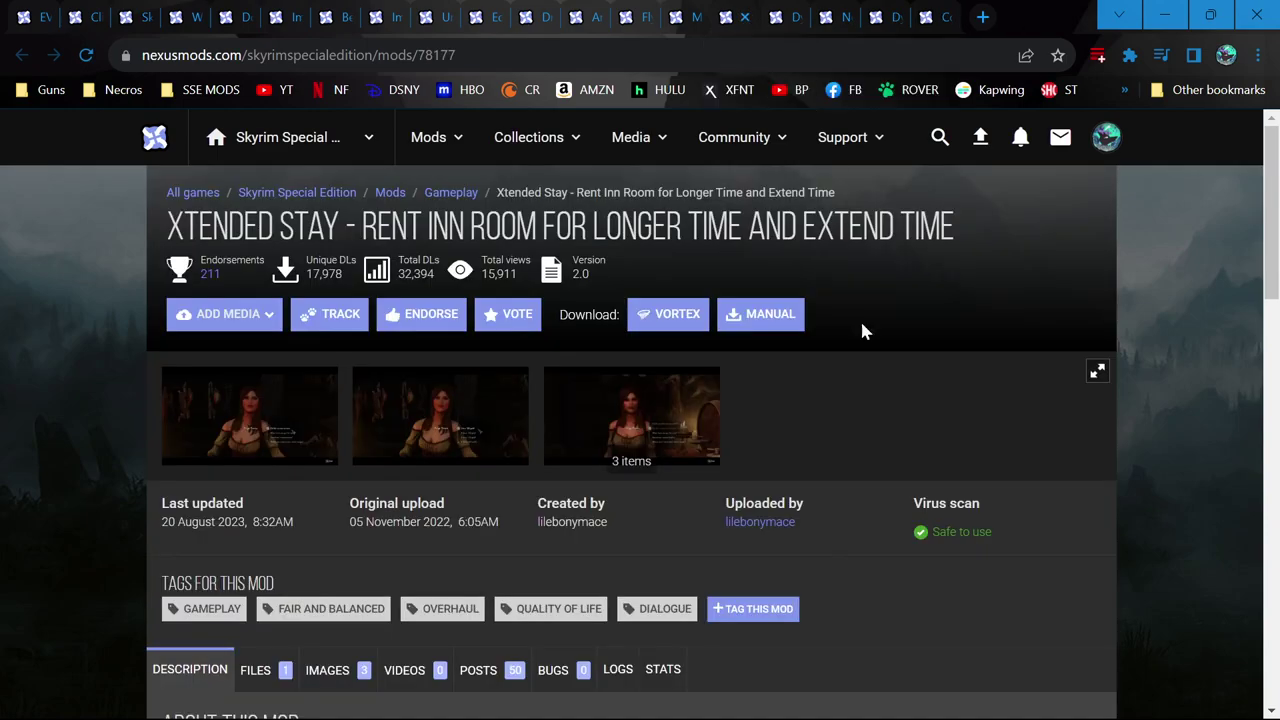
pyautogui.scroll(-3, 874, 380)
pyautogui.scroll(-2, 870, 378)
pyautogui.scroll(2, 509, 346)
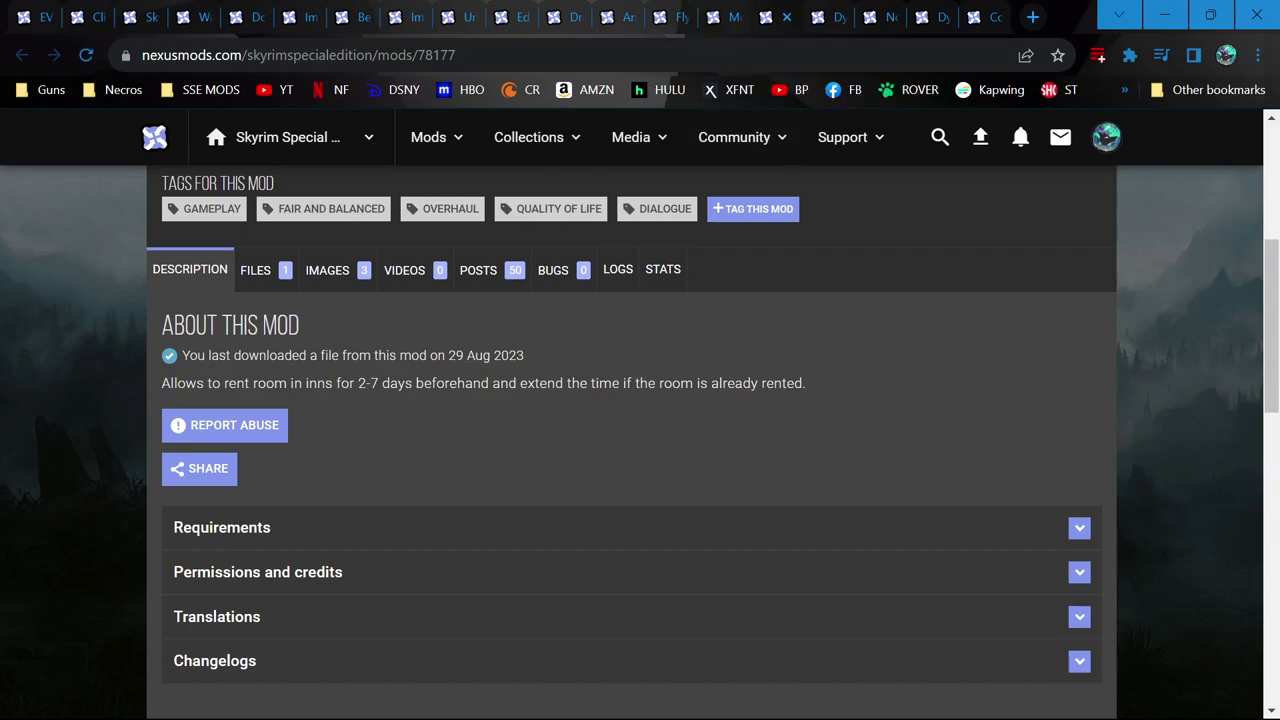
pyautogui.click(786, 18)
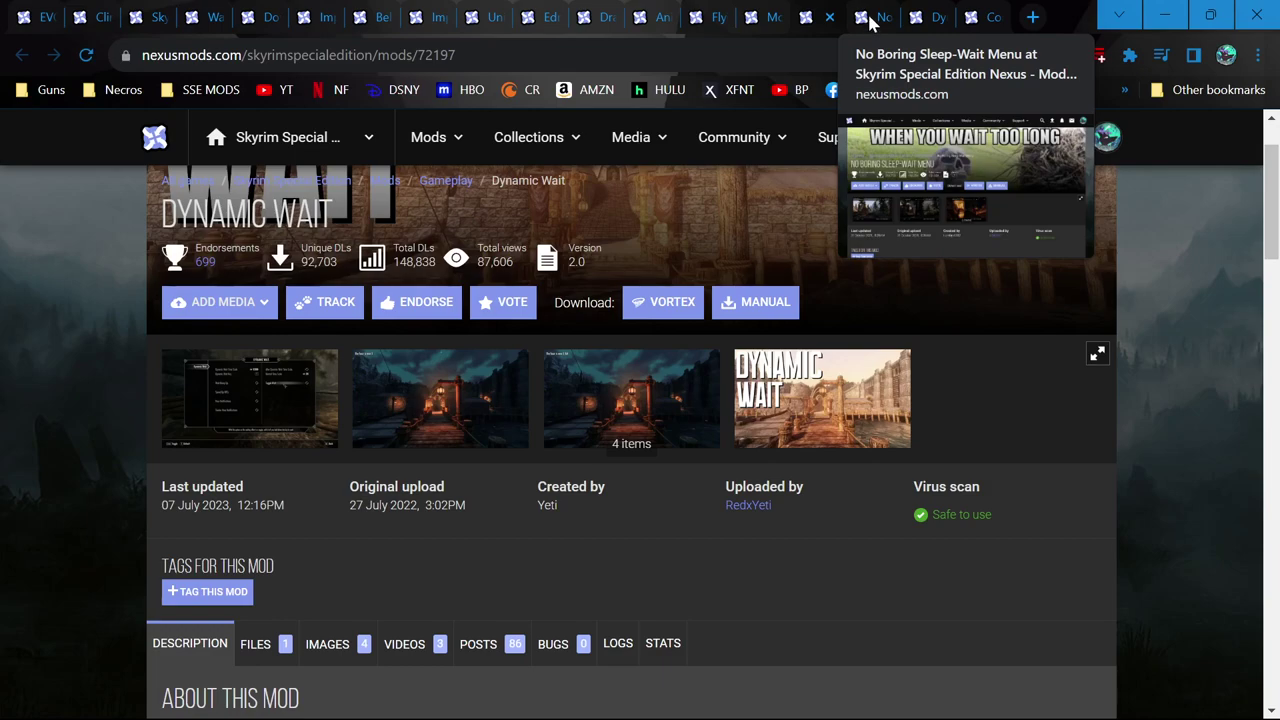
# - Glance at the No Boring Sleep-Wait Menu page and close the Dynamic Wait page
pyautogui.click(870, 20)
pyautogui.click(829, 20)
pyautogui.click(830, 18)
# - View the first screenshot of No Boring Sleep-Wait Menu at full size and return to the mod page
pyautogui.scroll(-1, 588, 462)
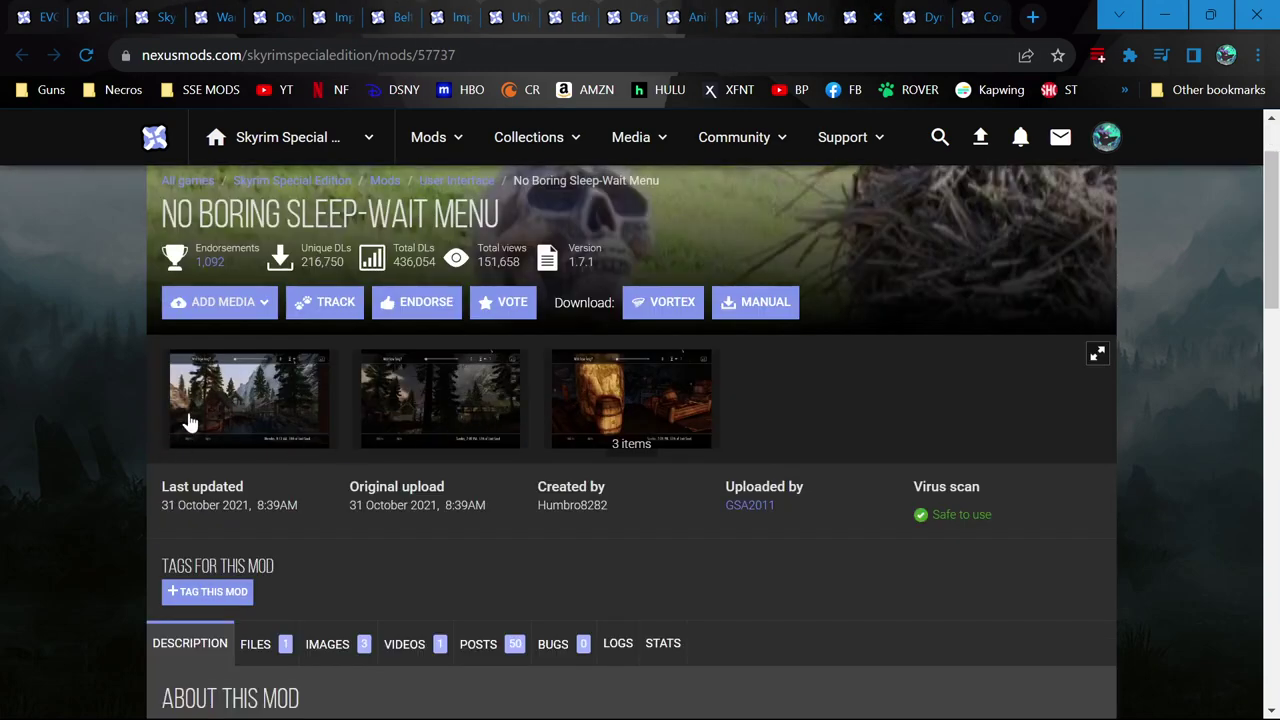
pyautogui.click(175, 423)
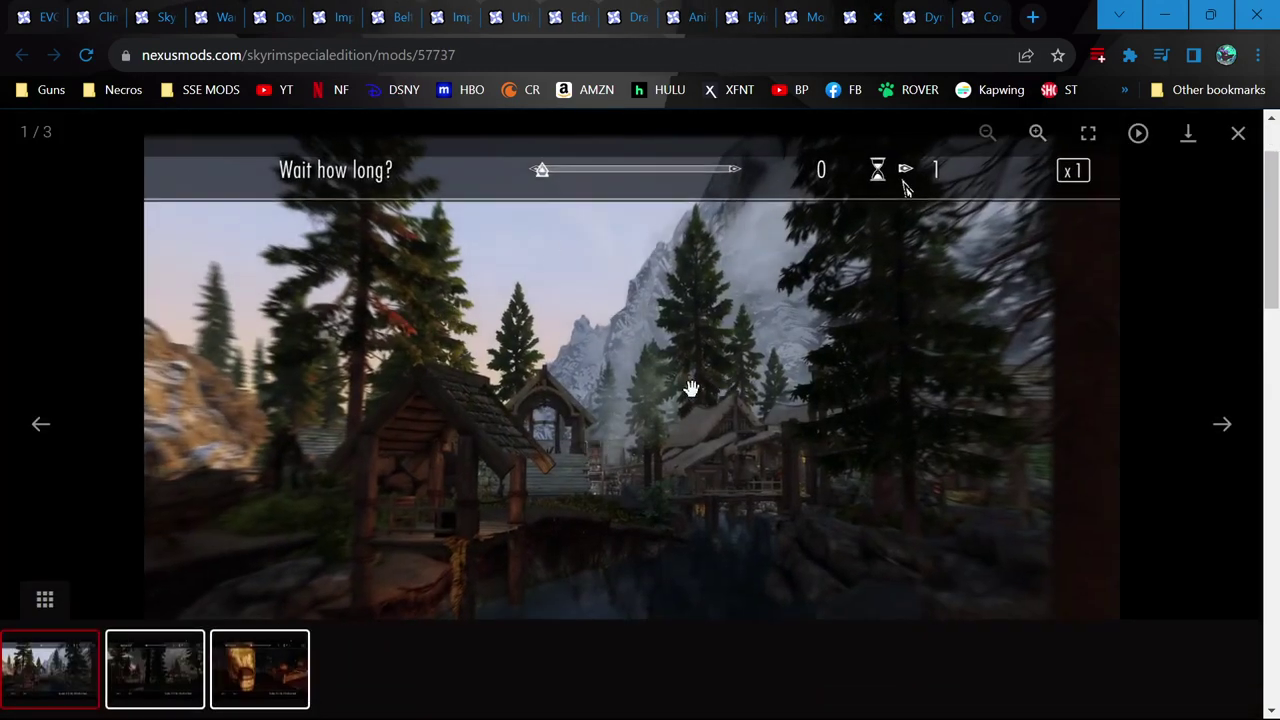
pyautogui.click(1238, 133)
# - Read the No Boring Sleep-Wait Menu introduction, installation instructions, incompatibilities and notes
pyautogui.scroll(-3, 792, 549)
pyautogui.scroll(-3, 792, 549)
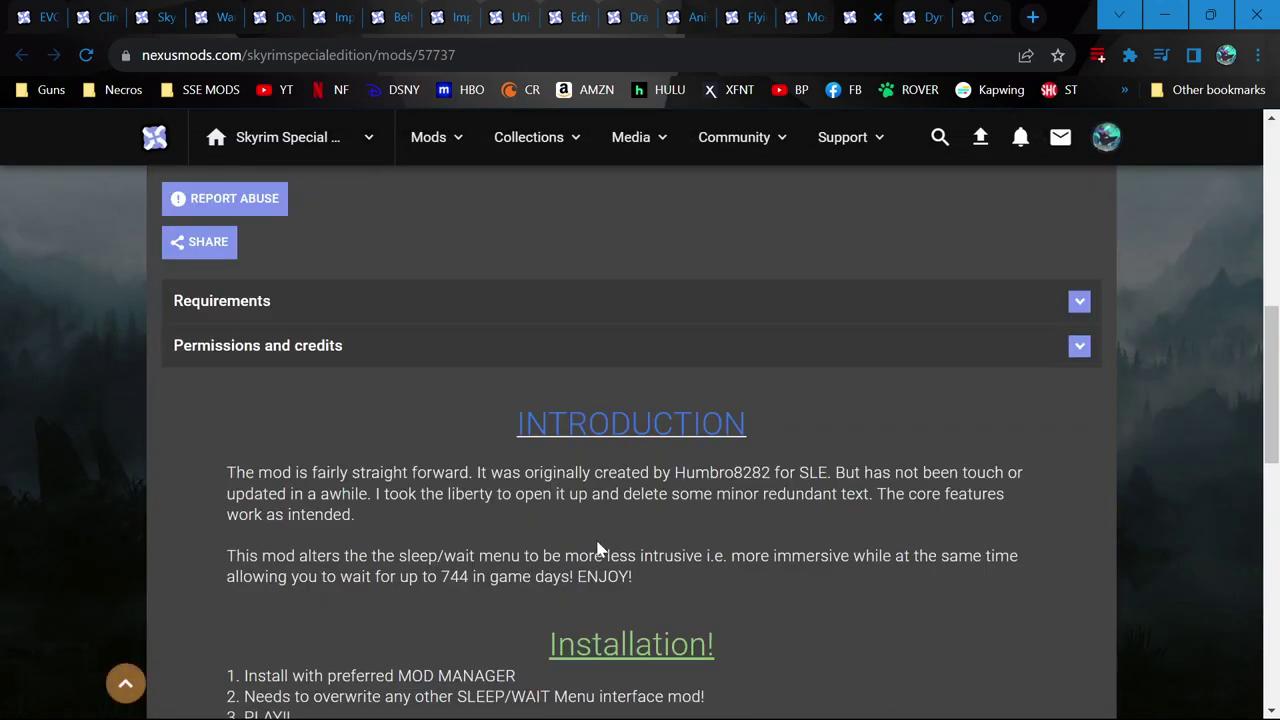
pyautogui.scroll(-2, 600, 549)
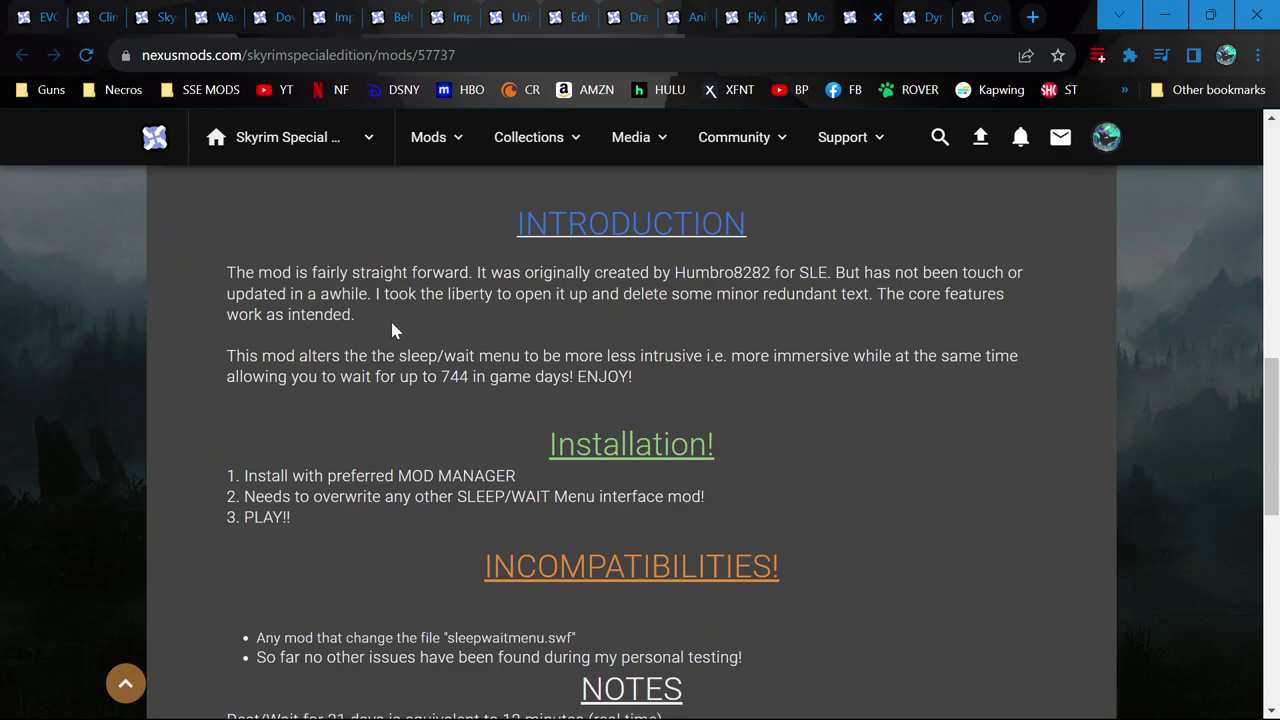
pyautogui.scroll(-2, 452, 397)
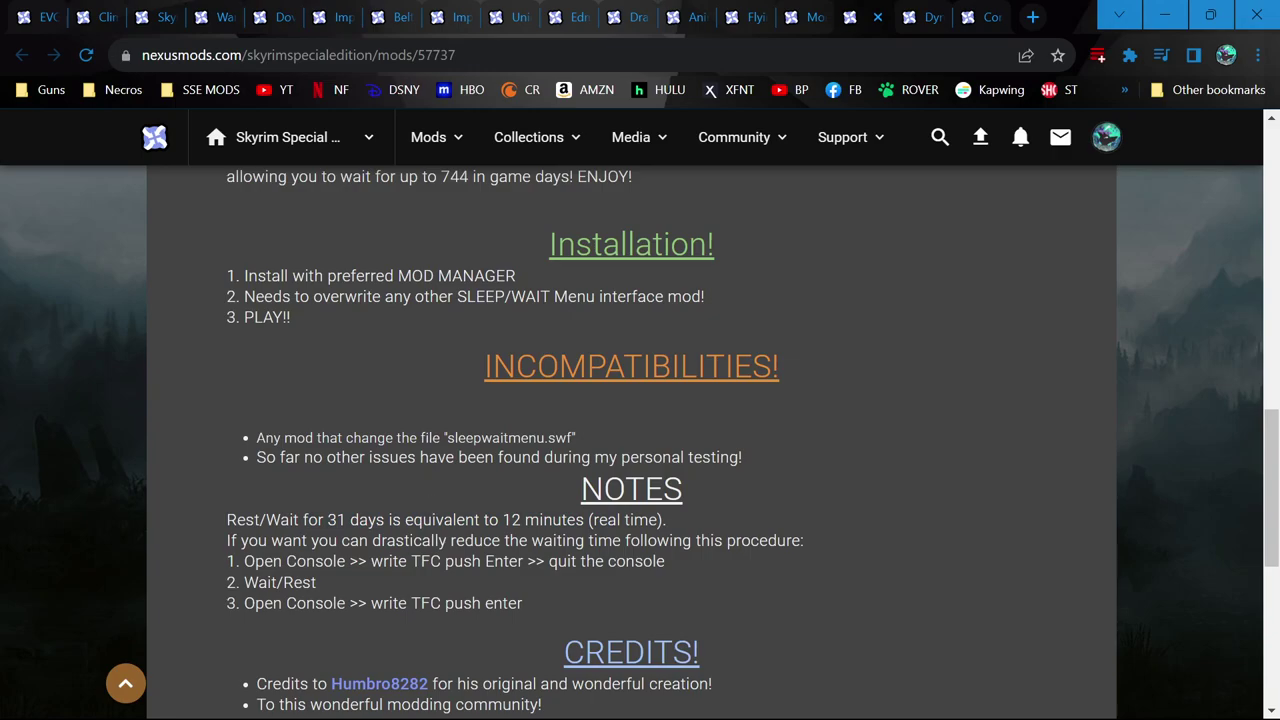
pyautogui.scroll(2, 786, 505)
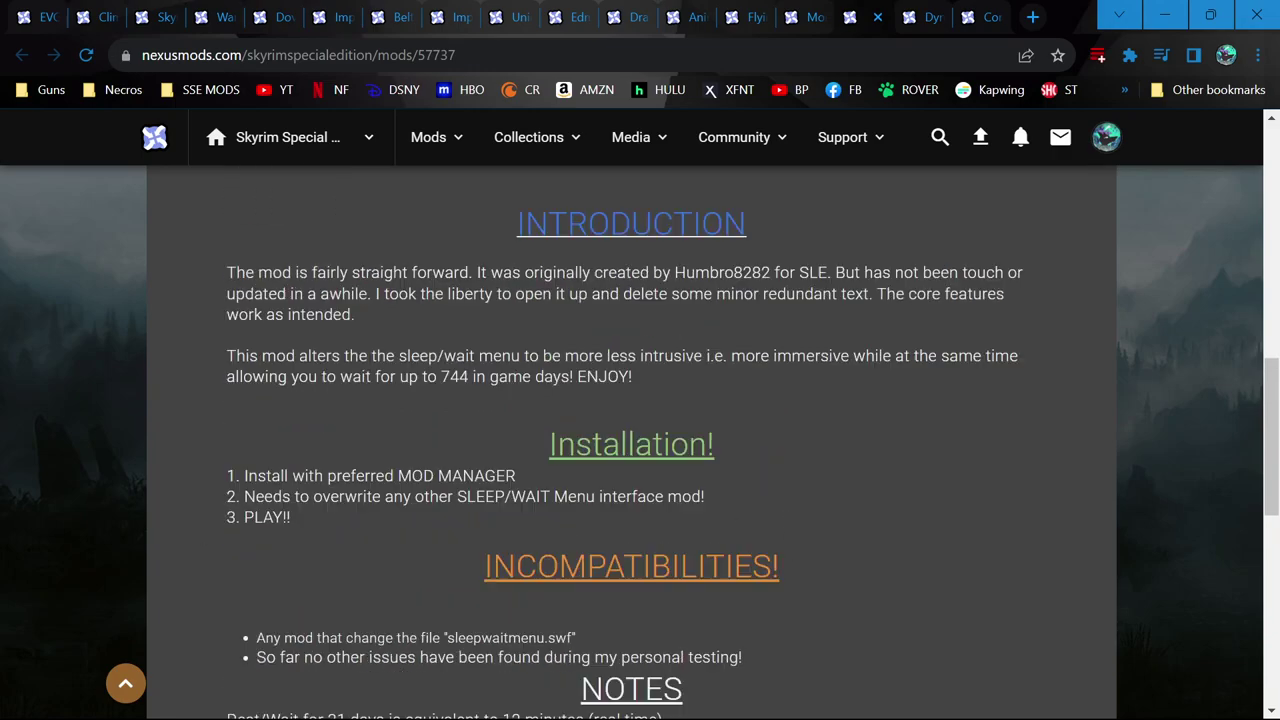
pyautogui.scroll(3, 548, 405)
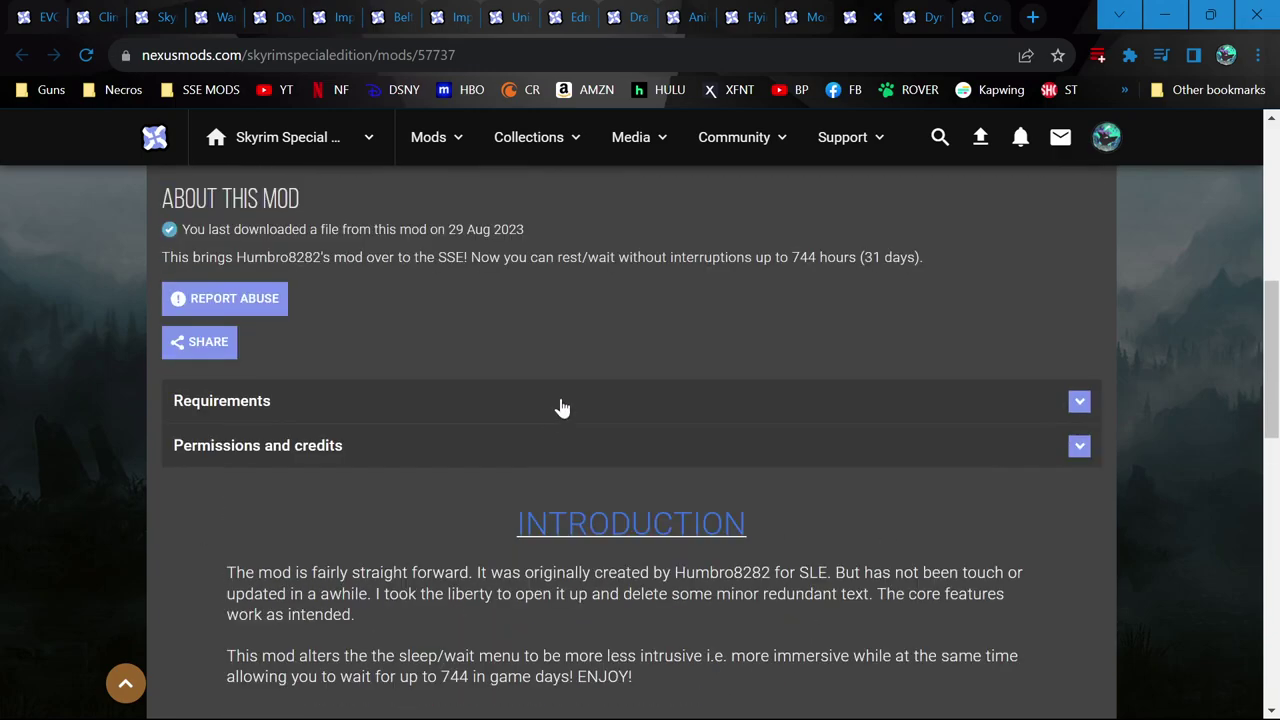
pyautogui.click(805, 18)
pyautogui.click(870, 17)
pyautogui.scroll(6, 905, 415)
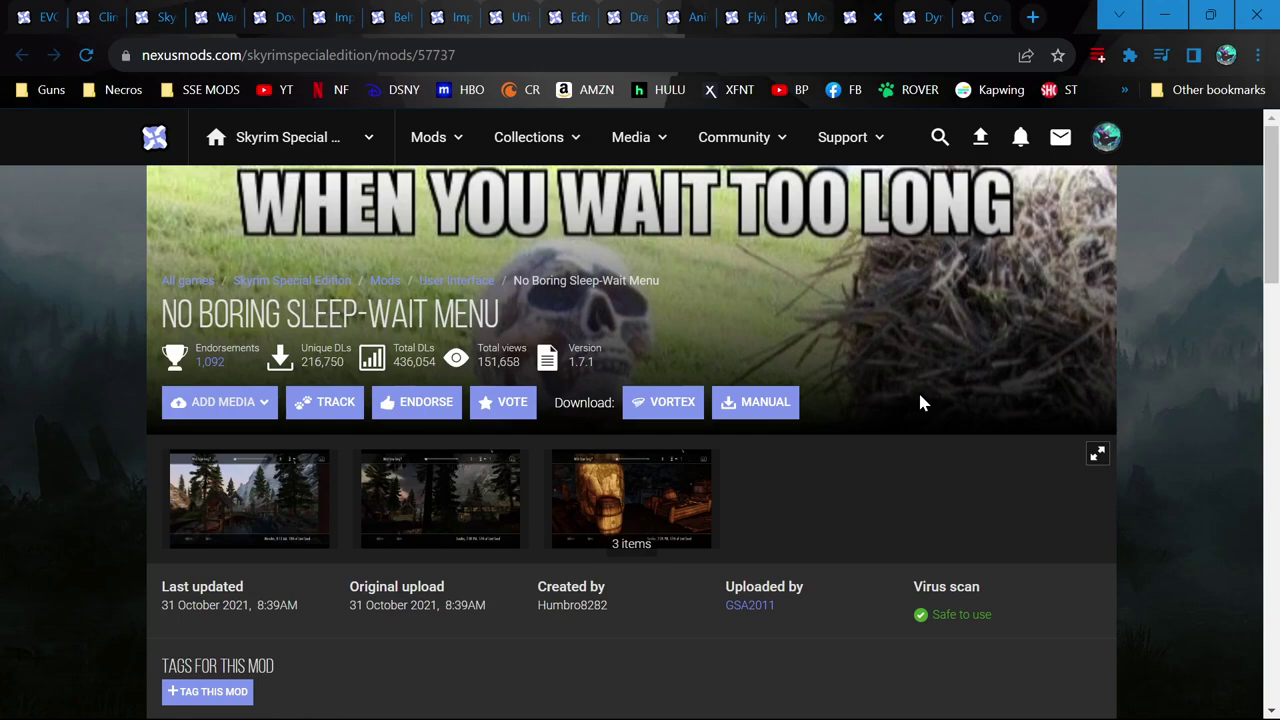
pyautogui.click(810, 17)
pyautogui.click(866, 18)
# - Exit the enlarged second screenshot of No Boring Sleep-Wait Menu and close the mod's page
pyautogui.moveTo(808, 24)
pyautogui.scroll(-6, 309, 523)
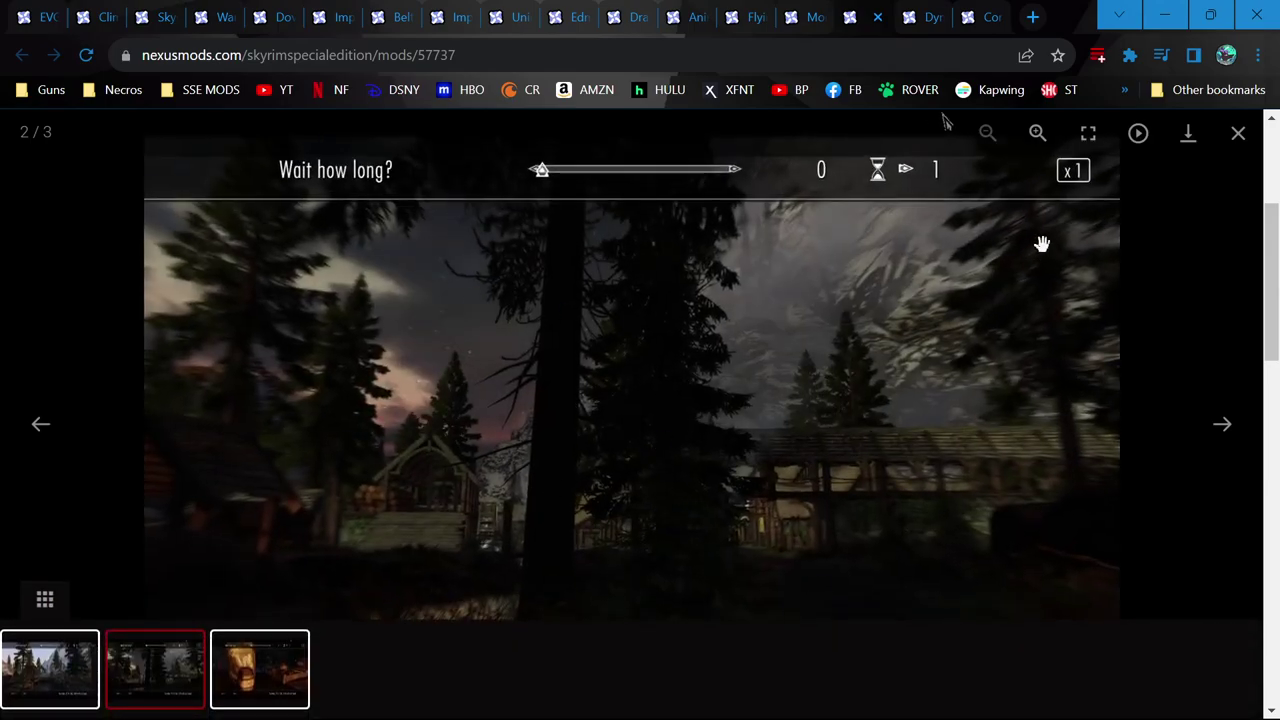
pyautogui.click(1240, 134)
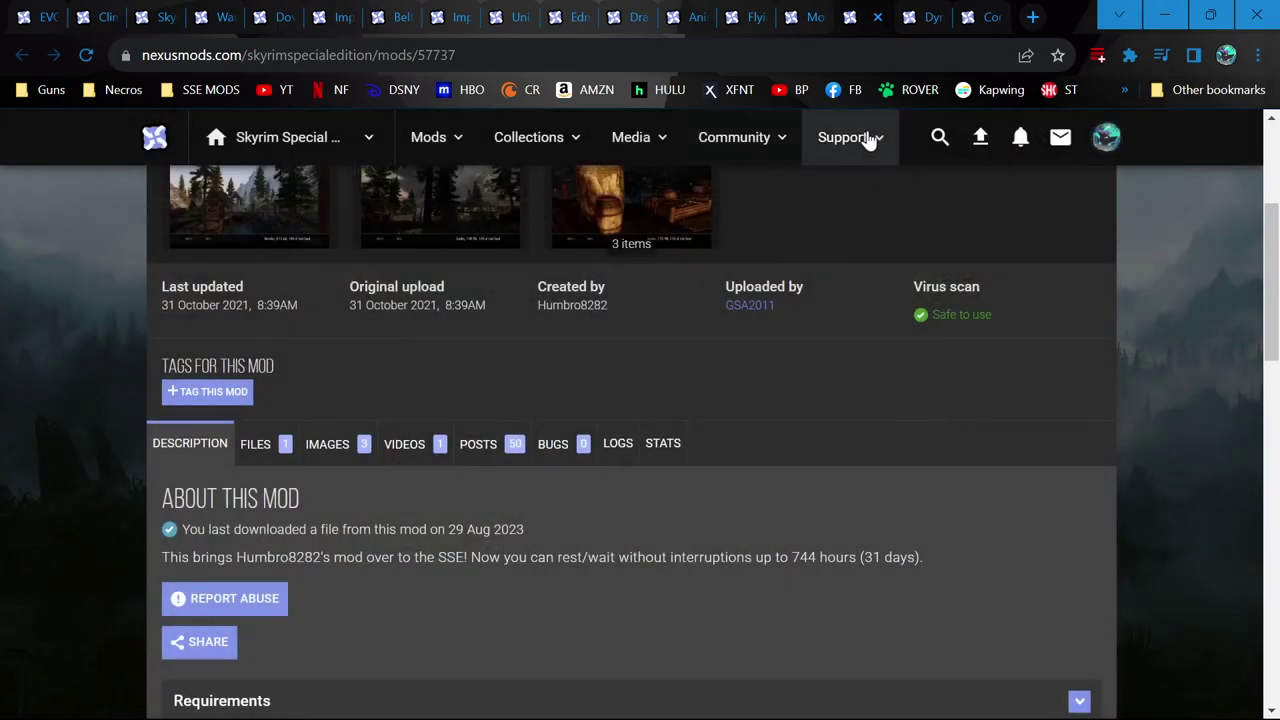
pyautogui.click(878, 17)
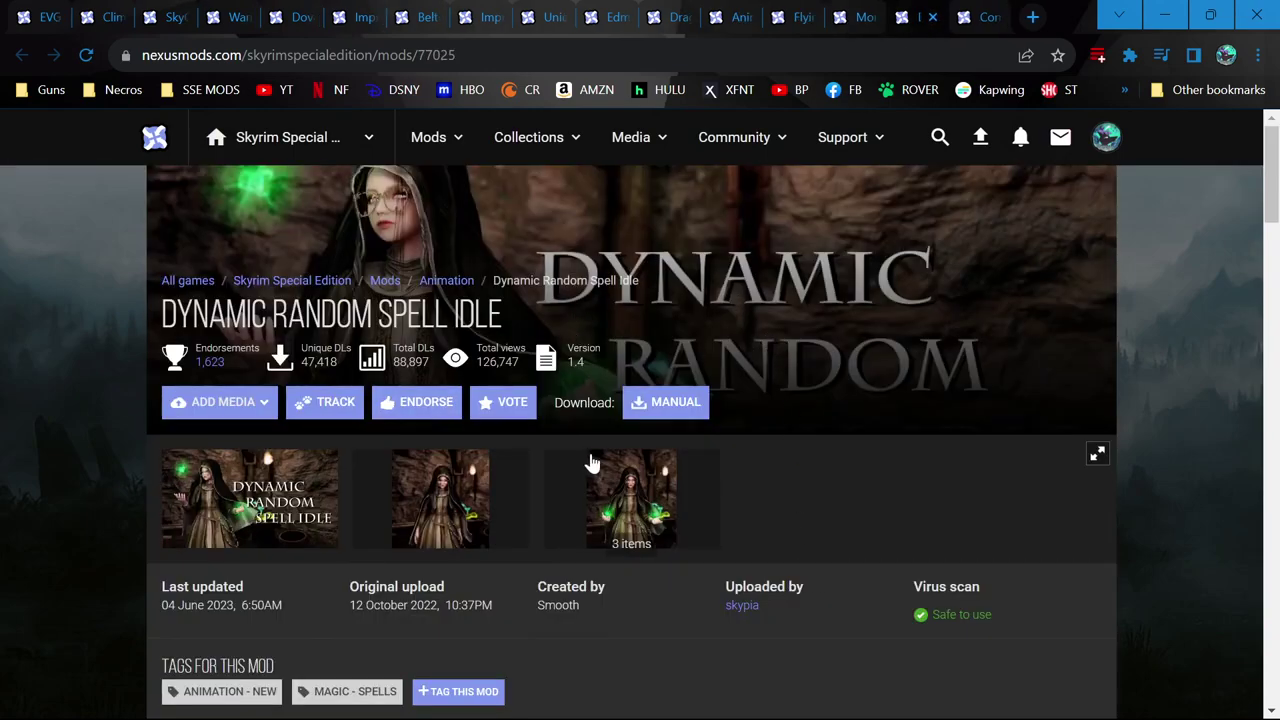
# - Check the Dynamic Random Spell Idle summary, enlarge its second preview image, and close the mod's page
pyautogui.scroll(-2, 592, 466)
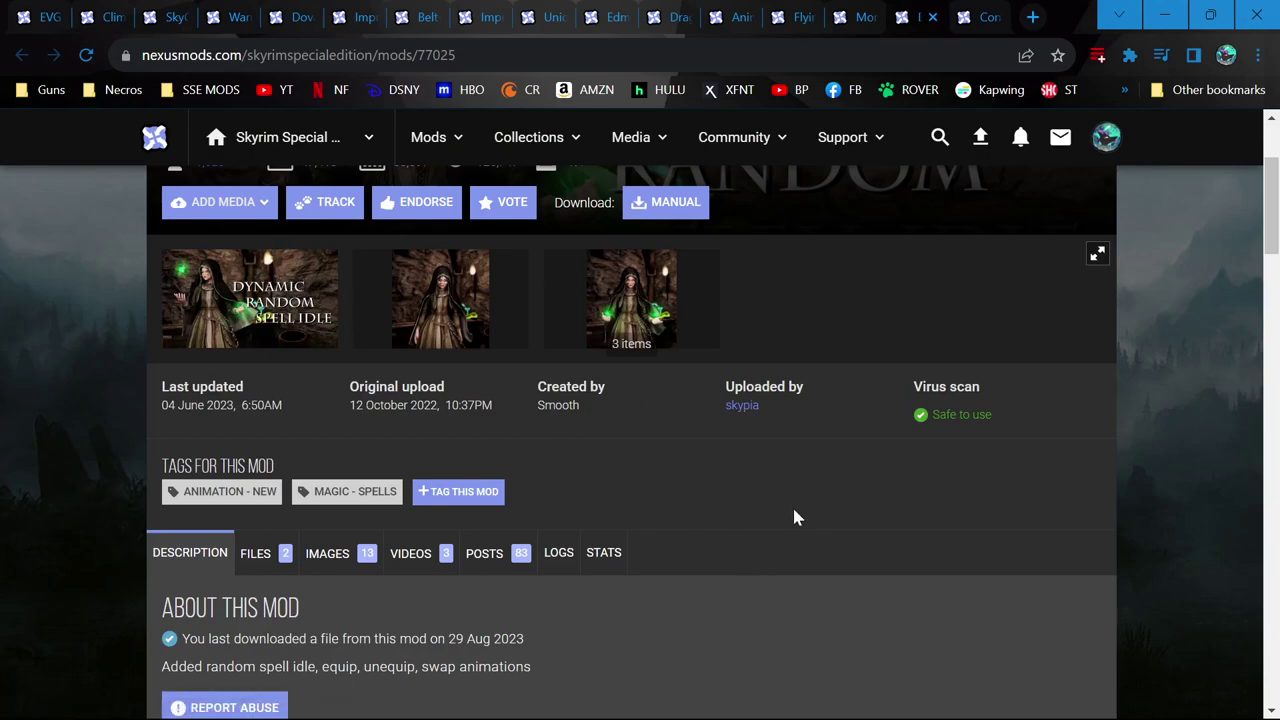
pyautogui.scroll(2, 794, 517)
pyautogui.click(447, 520)
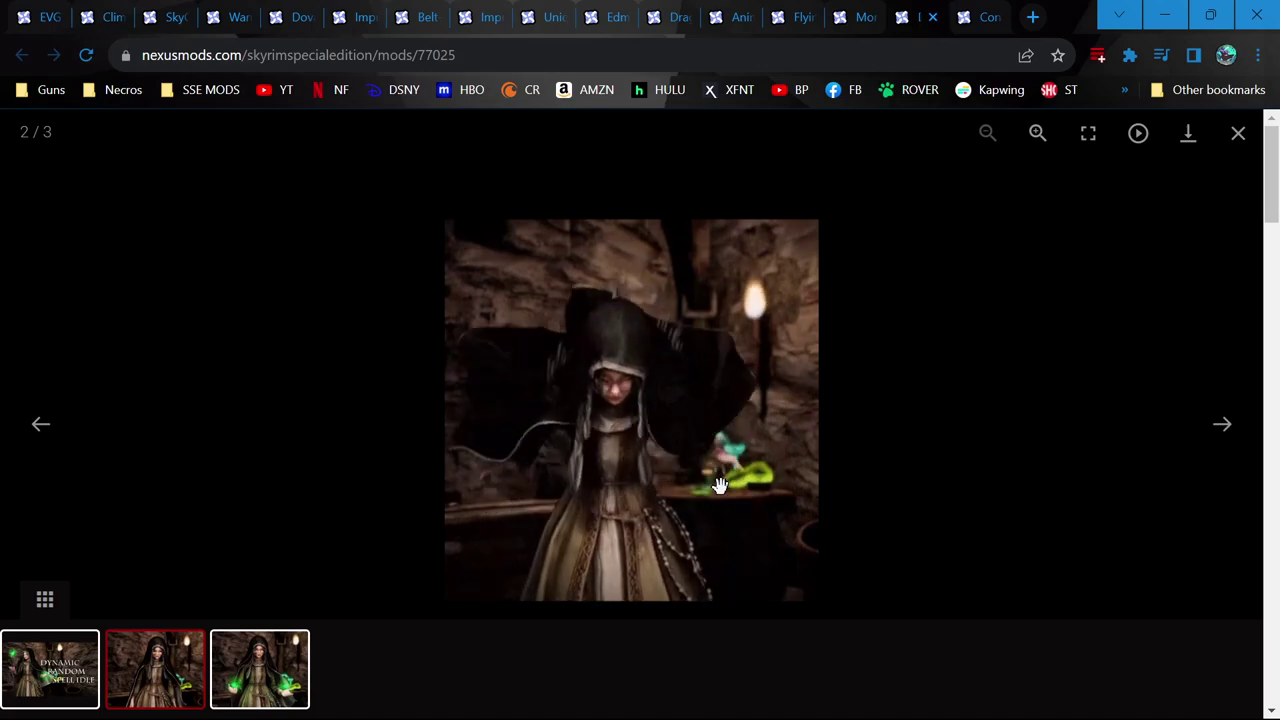
pyautogui.click(932, 17)
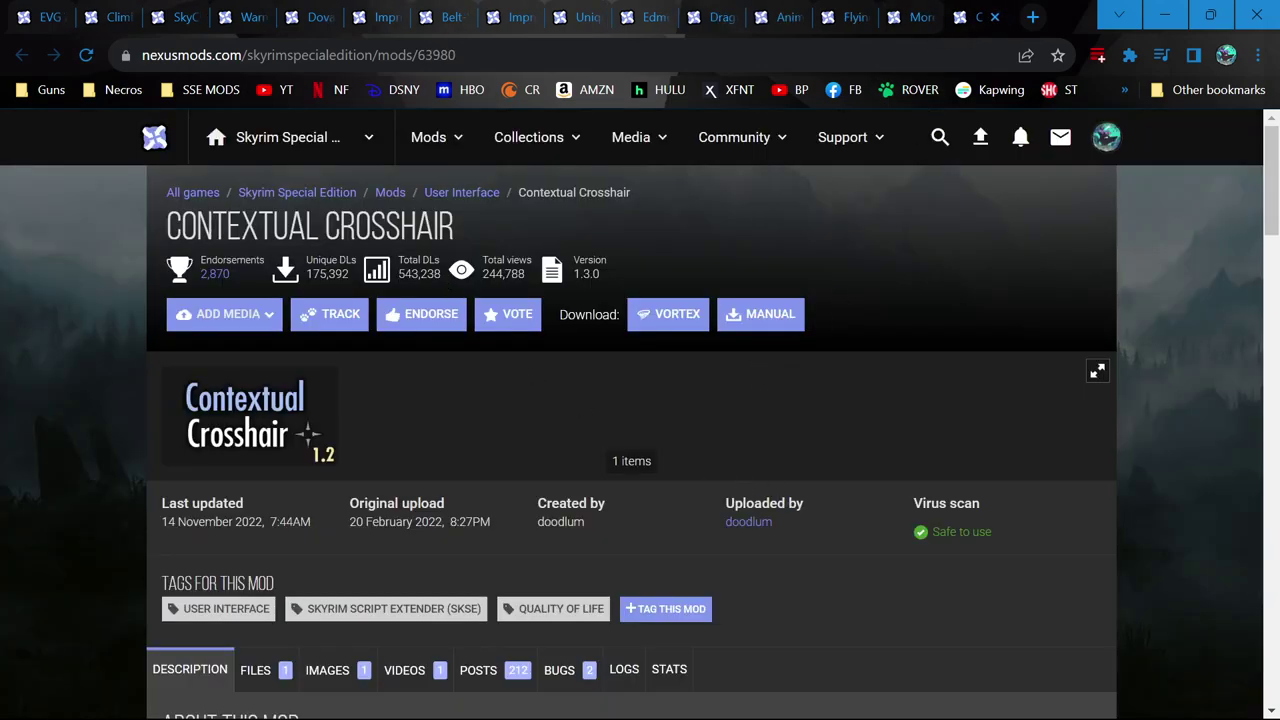
# - Read the Contextual Crosshair summary in its About section, glancing at the More Draconic Dragon Aspect Overhaul page
pyautogui.scroll(-2, 697, 461)
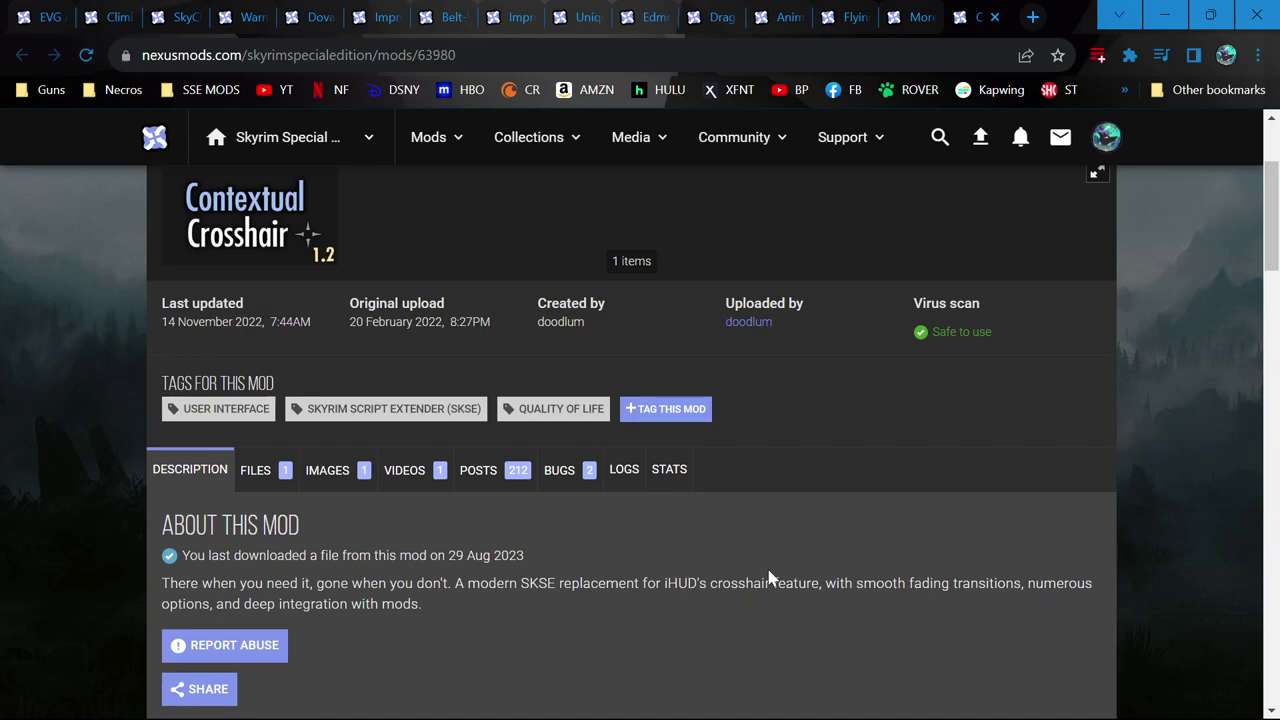
pyautogui.scroll(2, 822, 400)
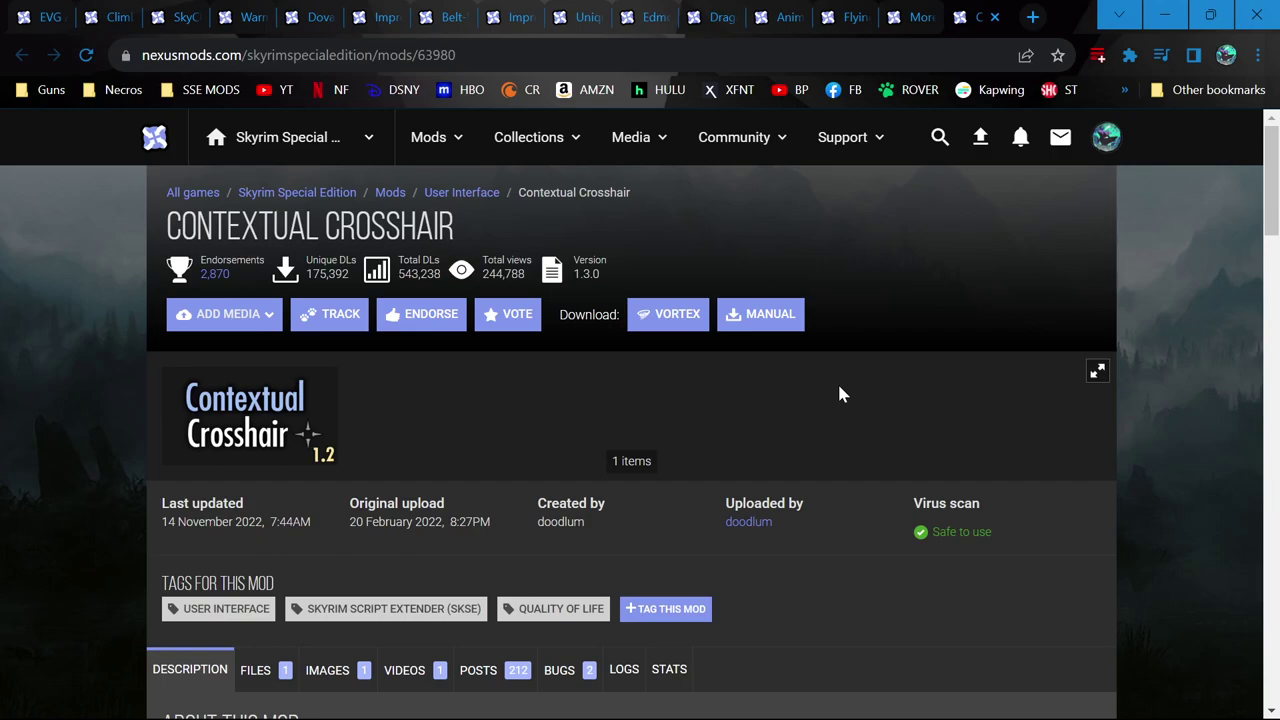
pyautogui.scroll(-3, 840, 394)
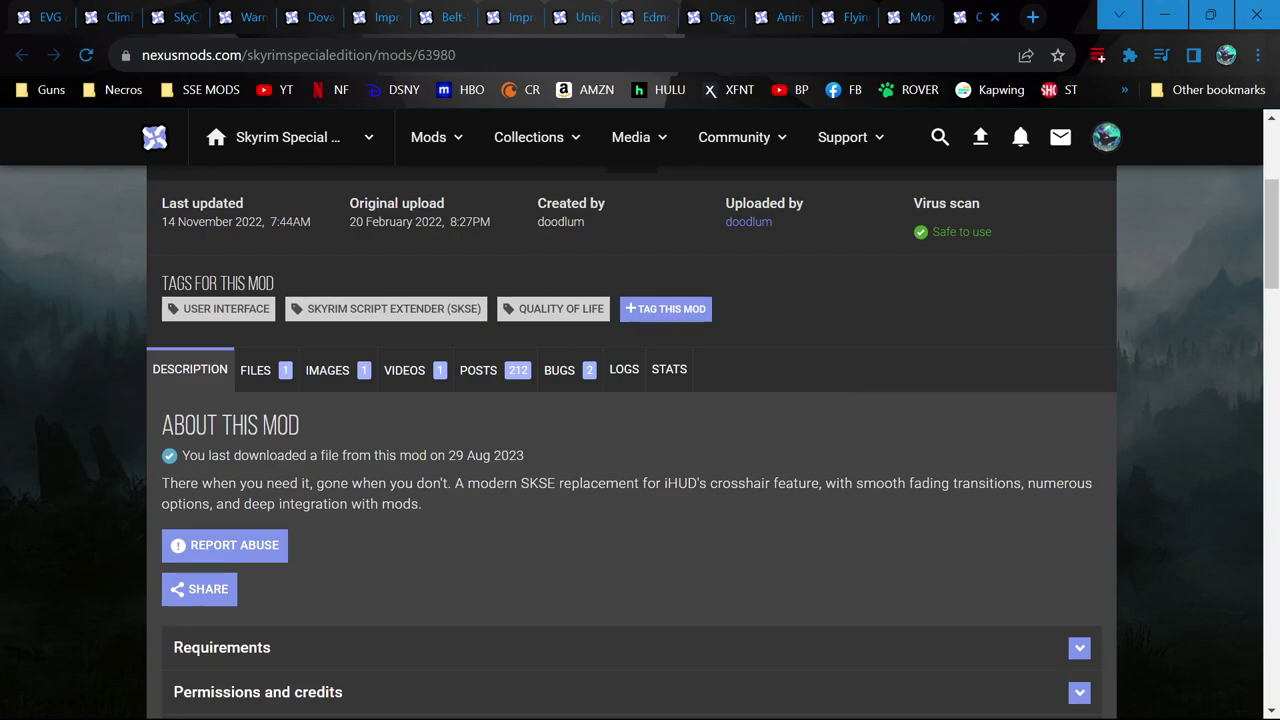
pyautogui.scroll(2, 766, 325)
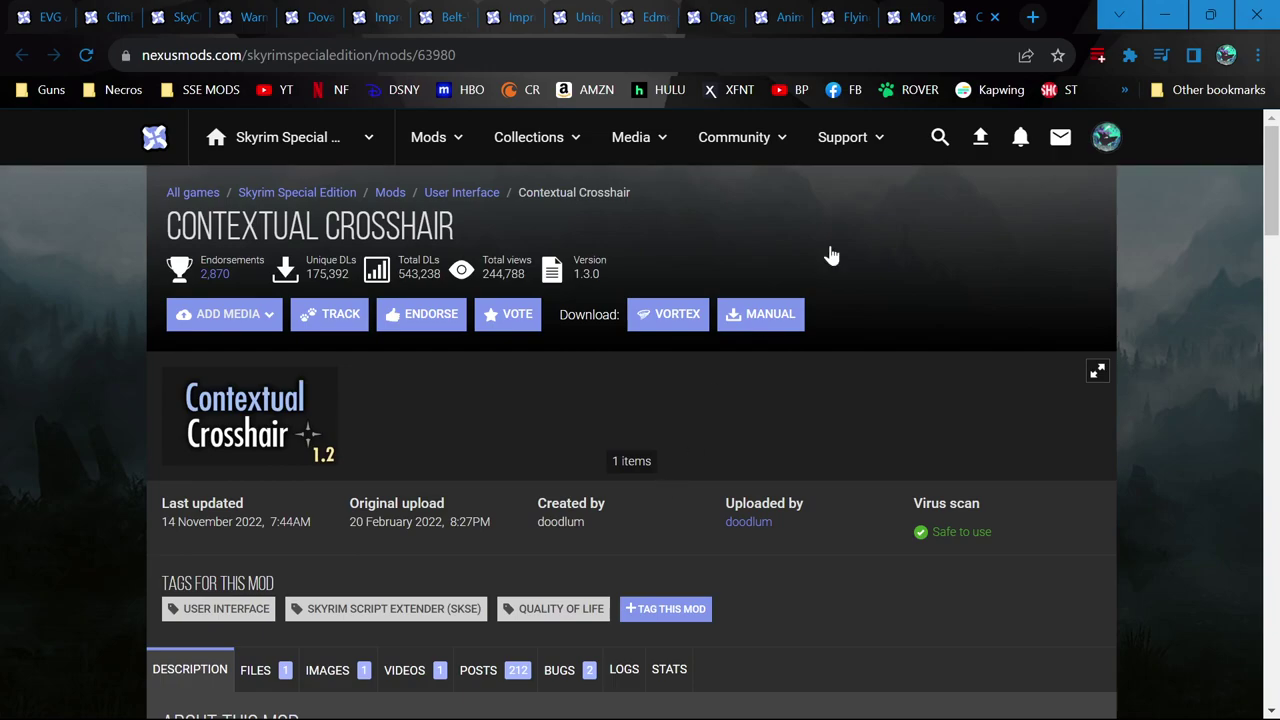
pyautogui.click(920, 14)
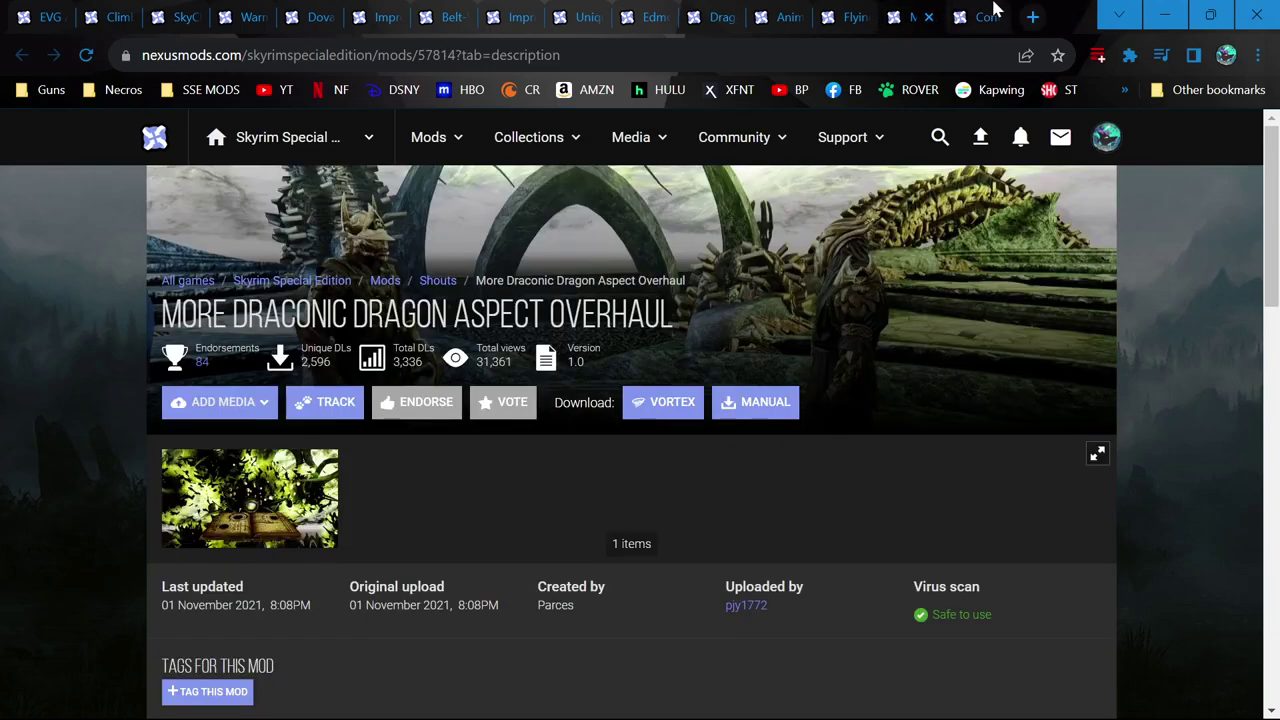
pyautogui.hotkey('ctrl', 'Tab')
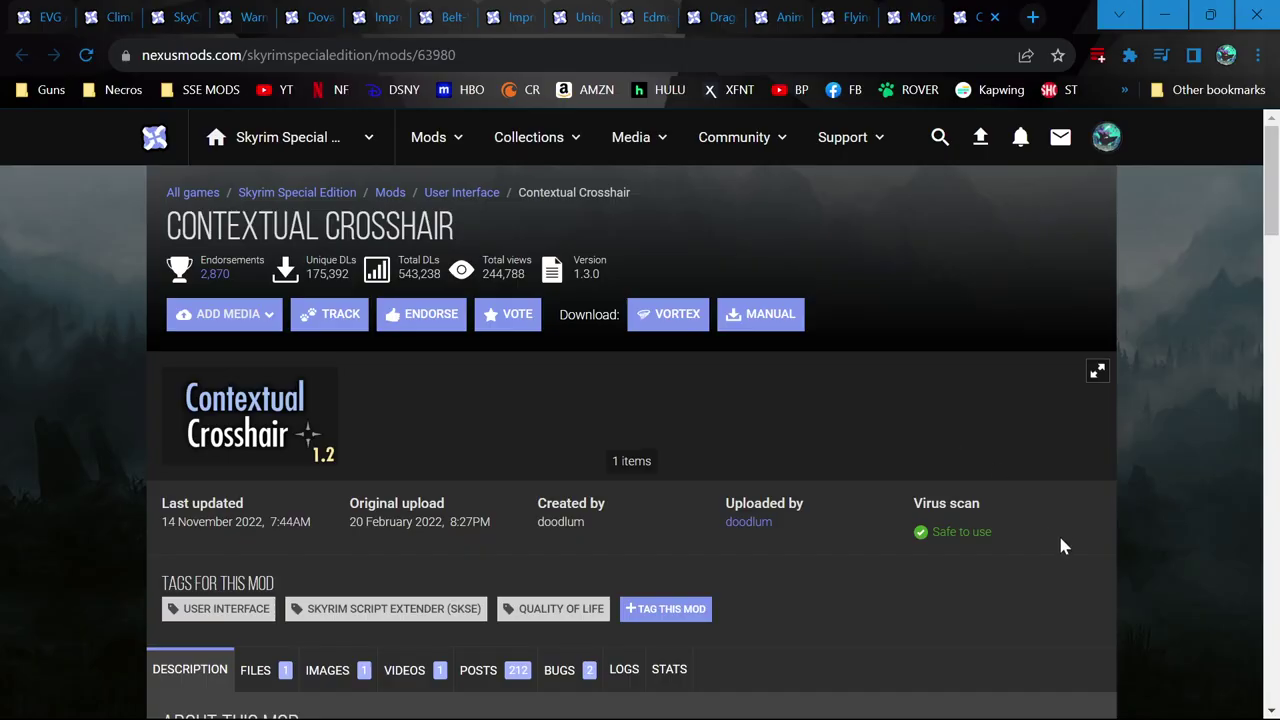
# - Open the Contextual Crosshair posts and read the comment about turning off the reticles in the config
pyautogui.scroll(-2, 812, 530)
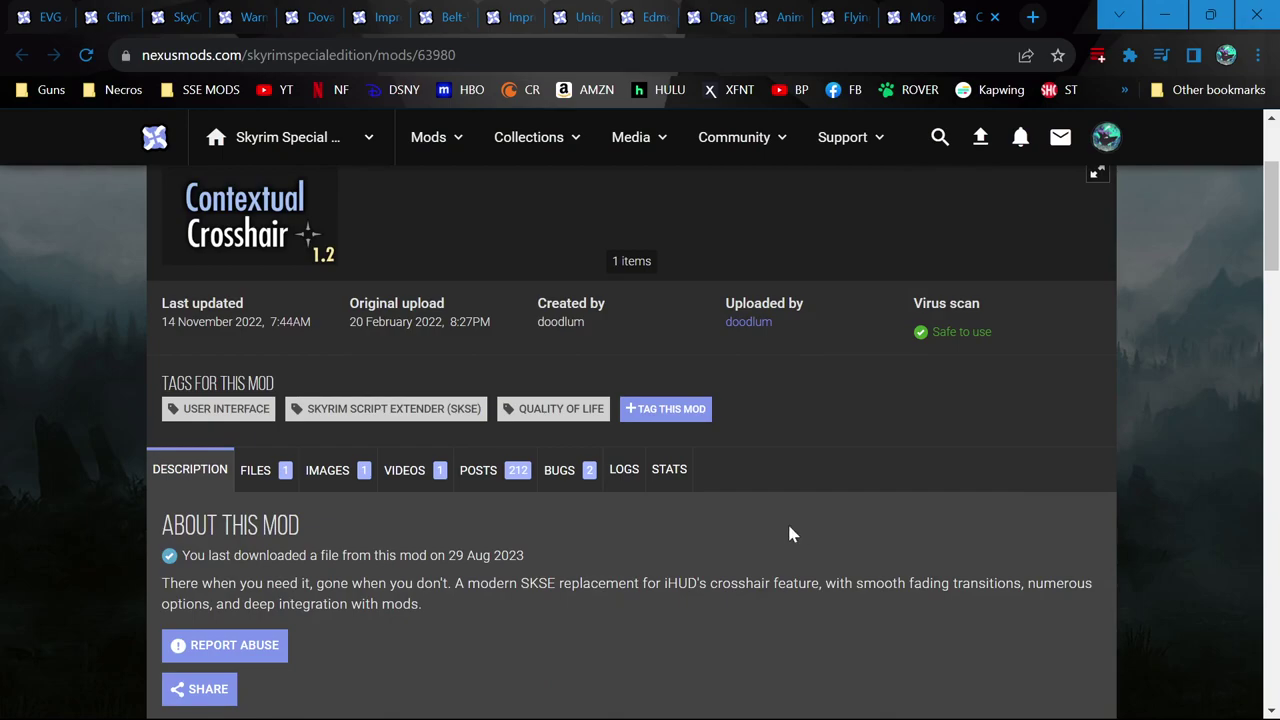
pyautogui.click(505, 470)
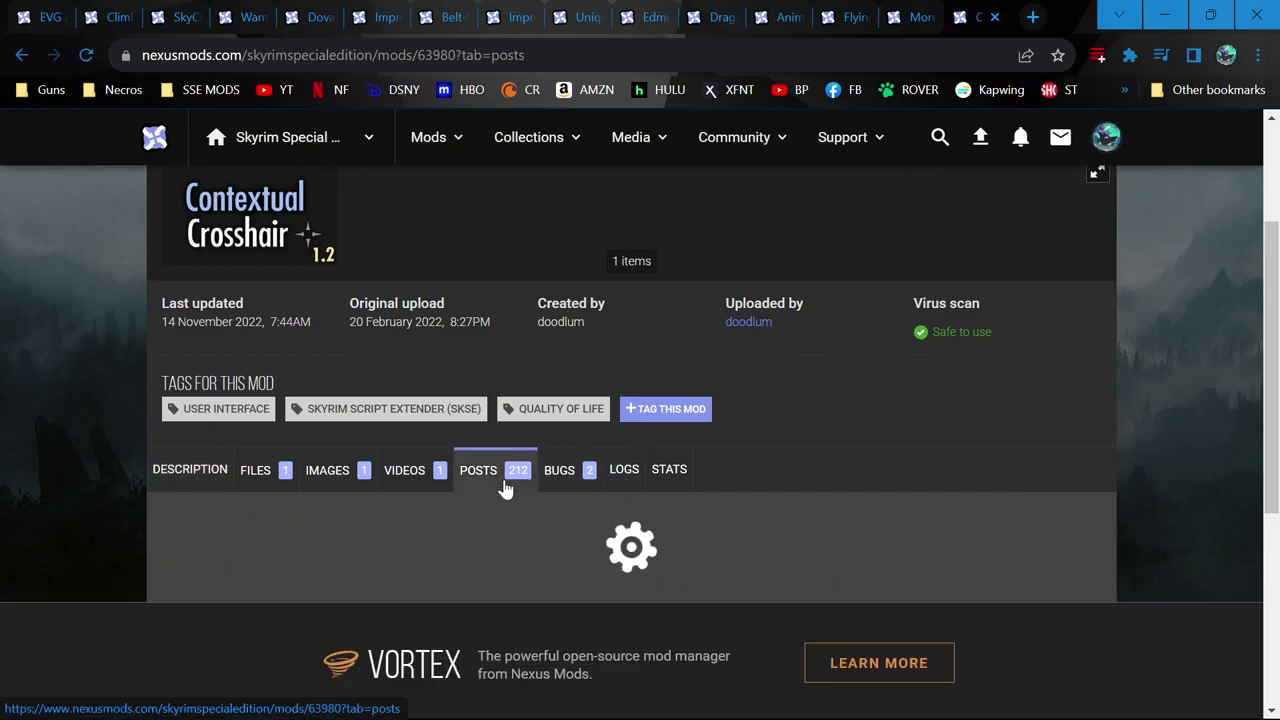
pyautogui.scroll(-3, 505, 488)
pyautogui.scroll(2, 477, 496)
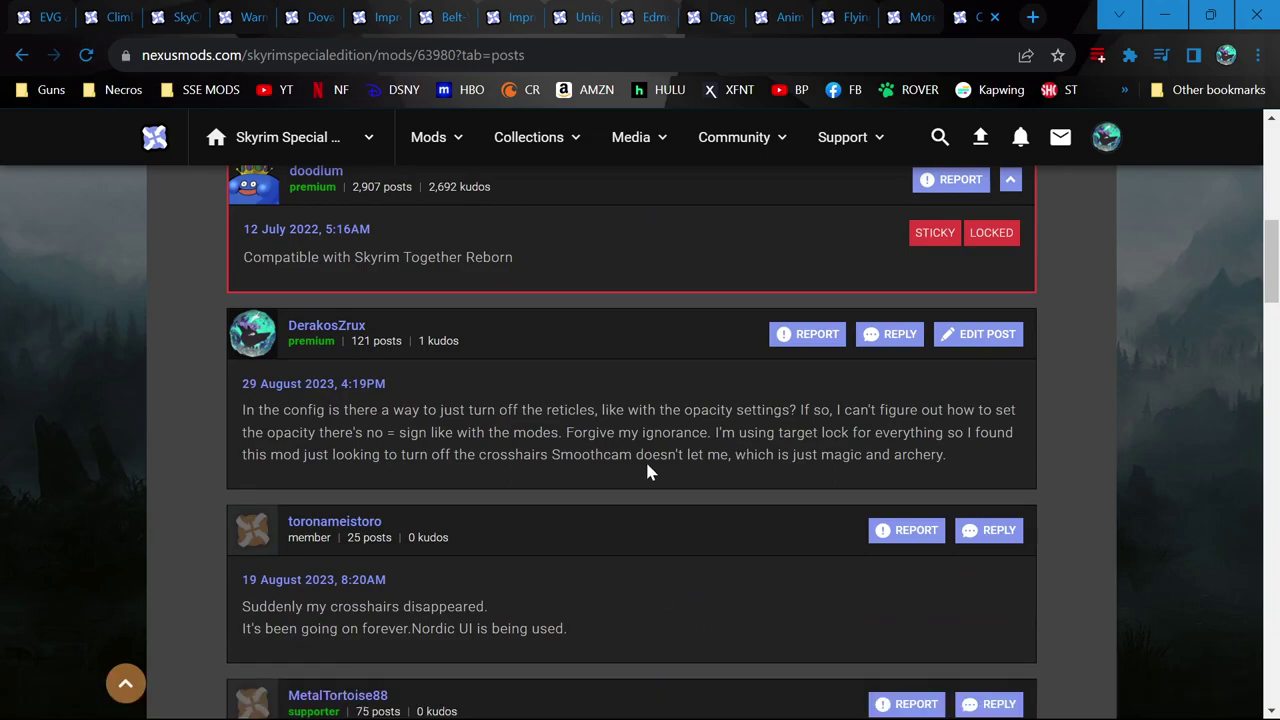
# - Close the Contextual Crosshair page, leaving the More Draconic Dragon Aspect Overhaul page in view
pyautogui.click(921, 12)
pyautogui.click(985, 17)
pyautogui.click(1001, 17)
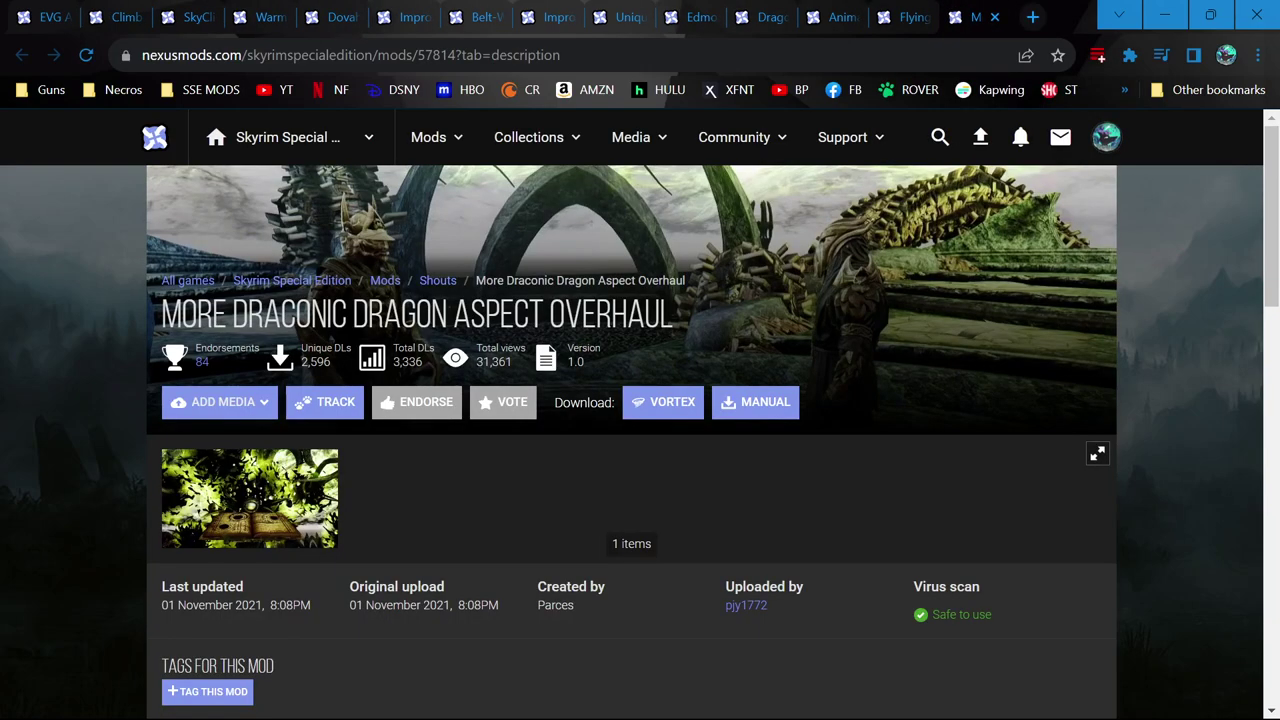
# - Read the overview and compatibility notes on the Unique Dragon Aspect page
pyautogui.click(618, 17)
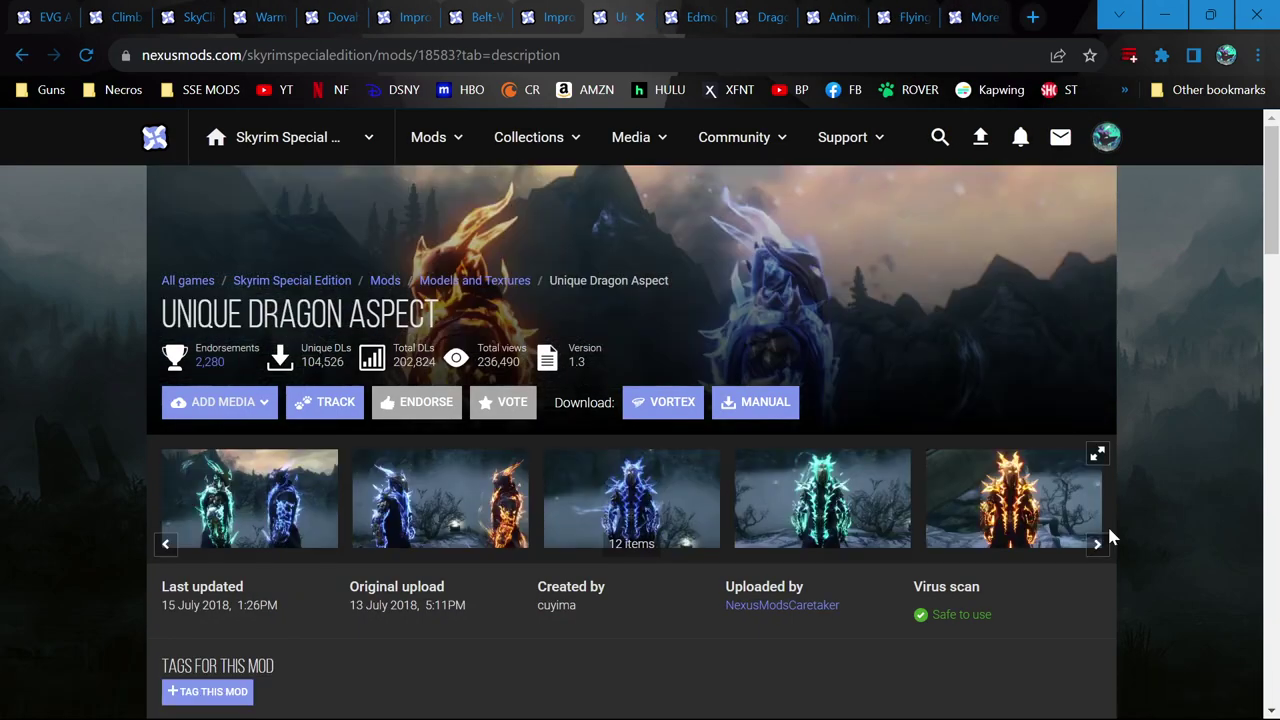
pyautogui.scroll(-1, 1107, 530)
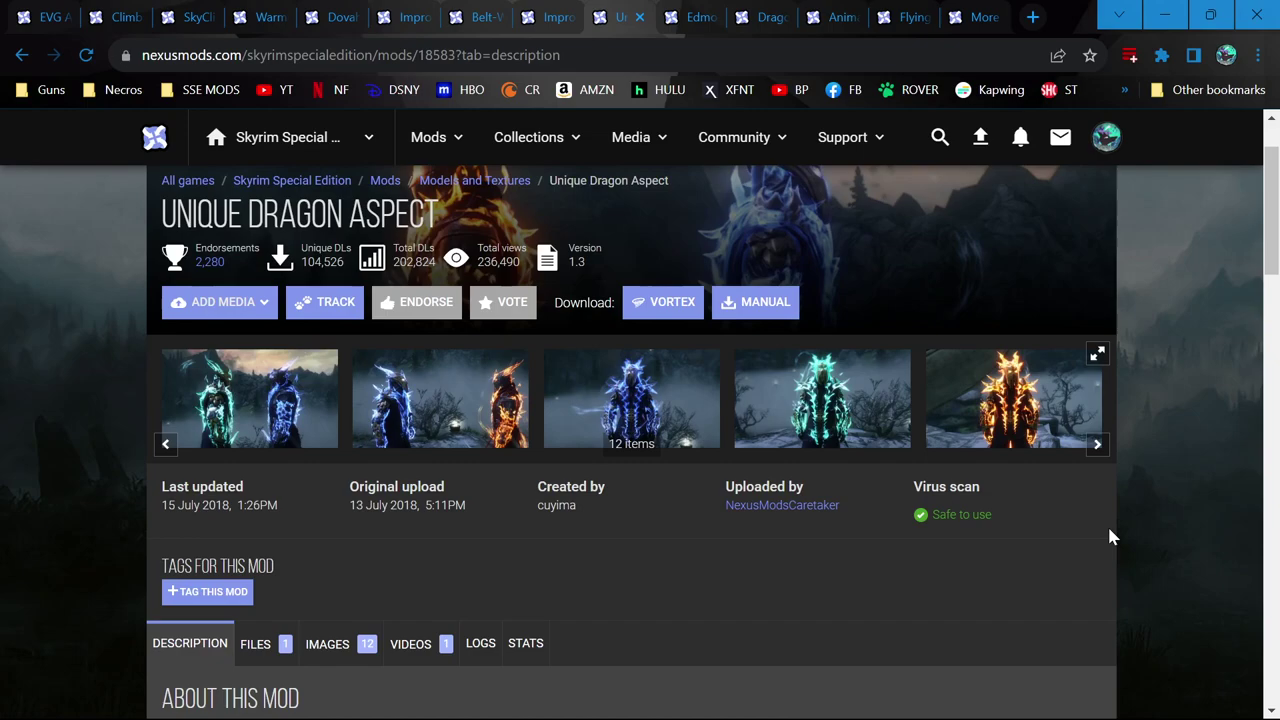
pyautogui.scroll(-10, 1107, 530)
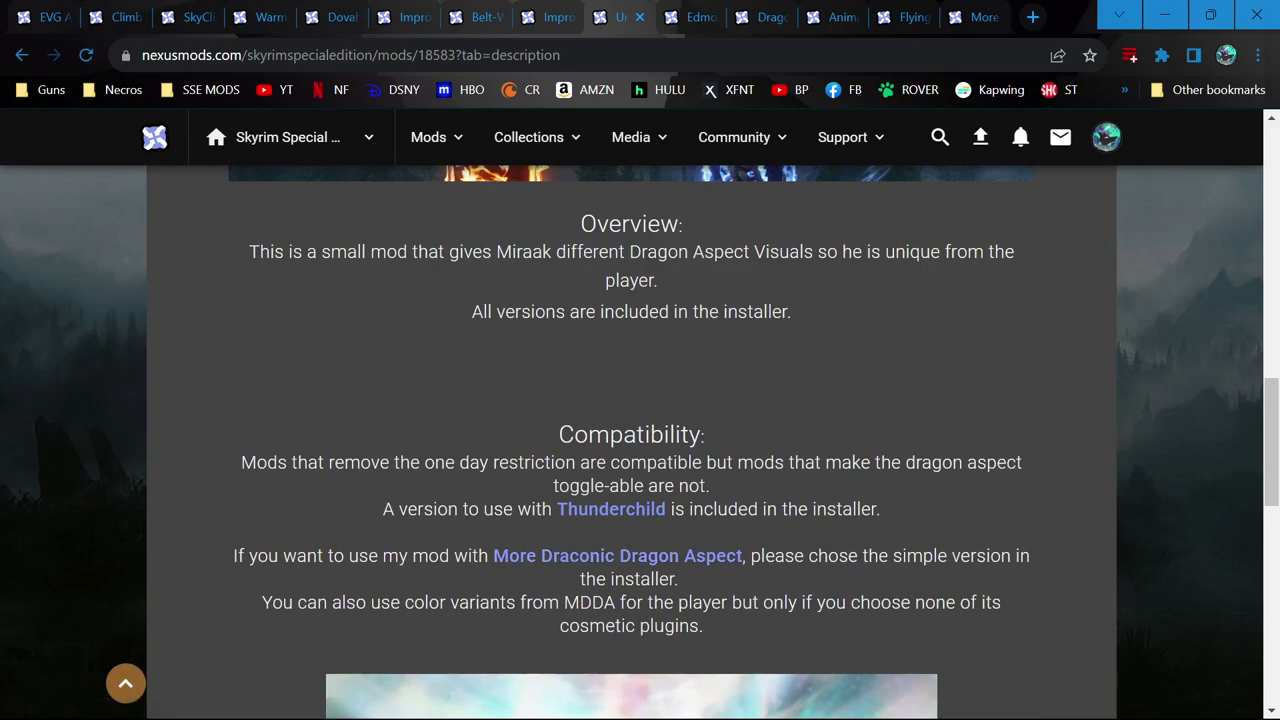
pyautogui.scroll(-5, 688, 590)
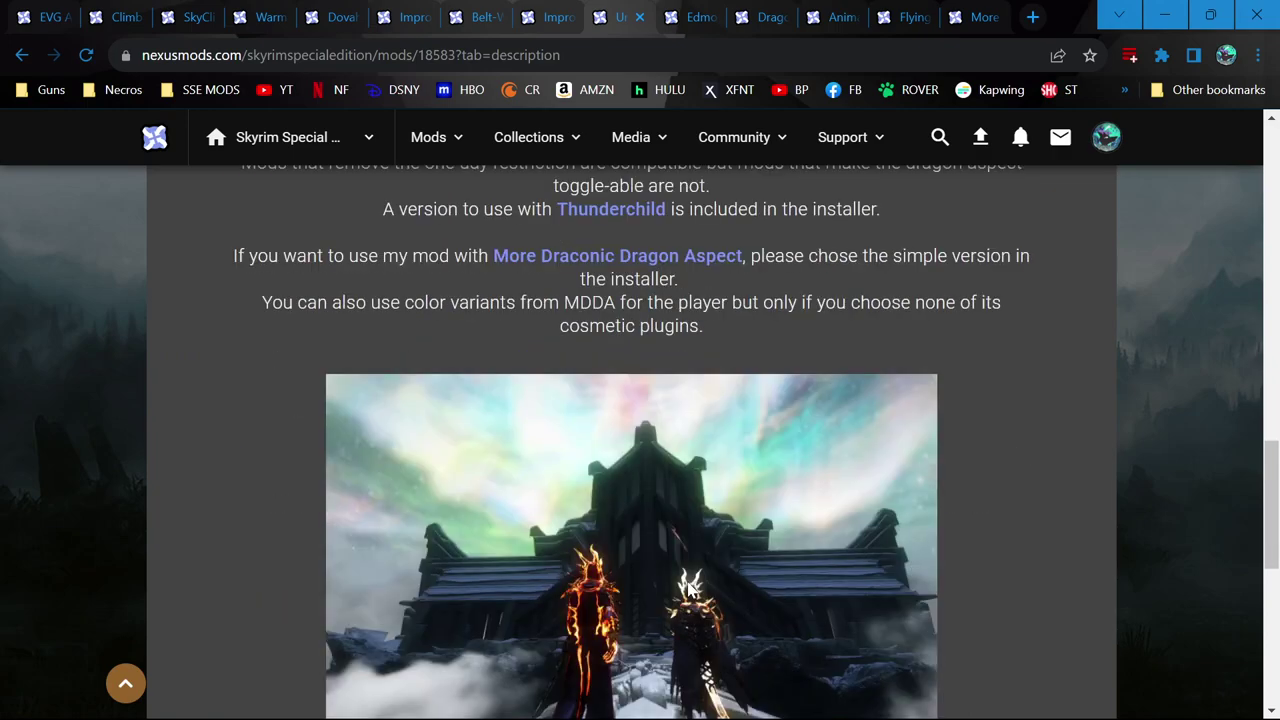
# - Download Unique Dragon Aspect - SSE through the mod manager and install the Simple Version with the Venom color
pyautogui.scroll(10, 258, 255)
pyautogui.click(258, 249)
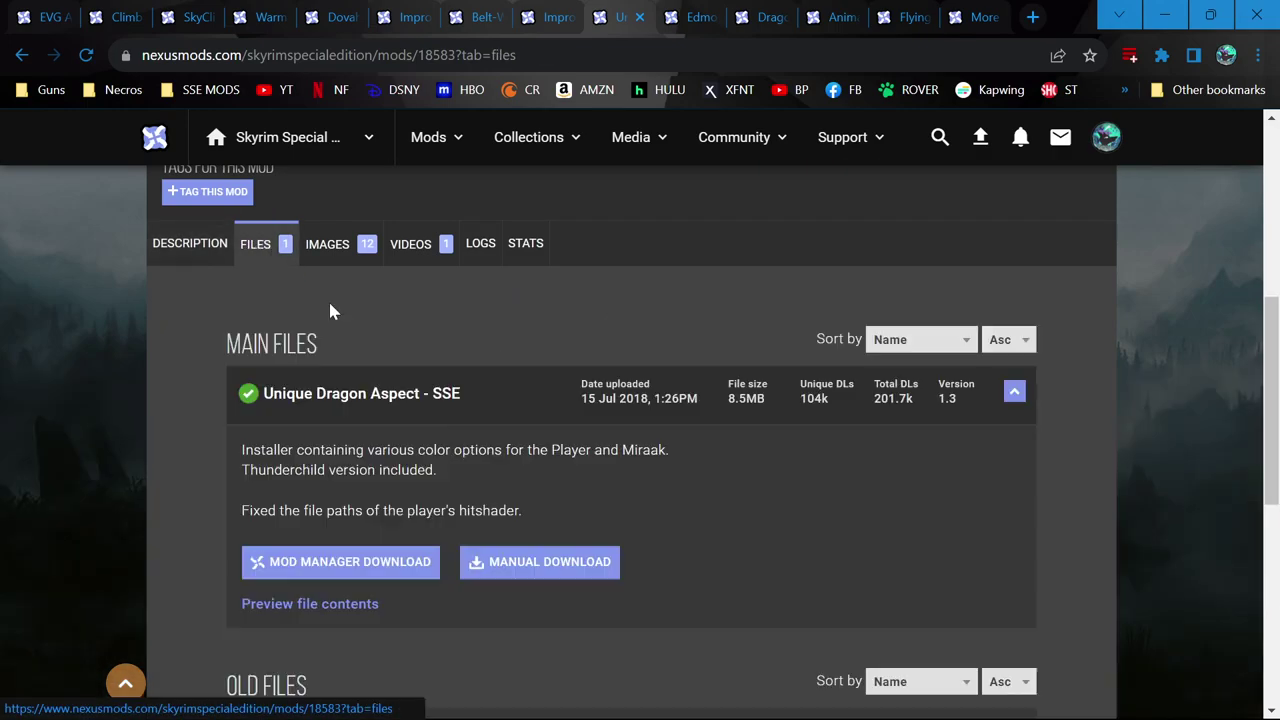
pyautogui.click(380, 563)
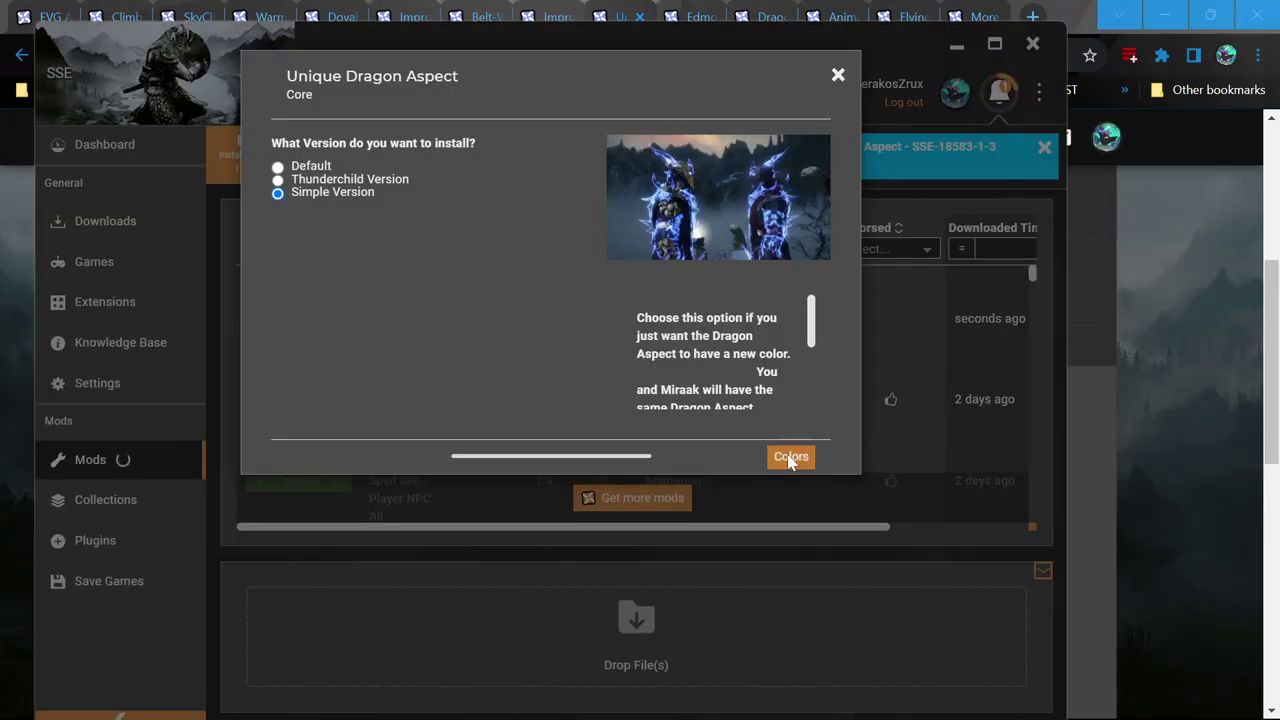
pyautogui.click(790, 456)
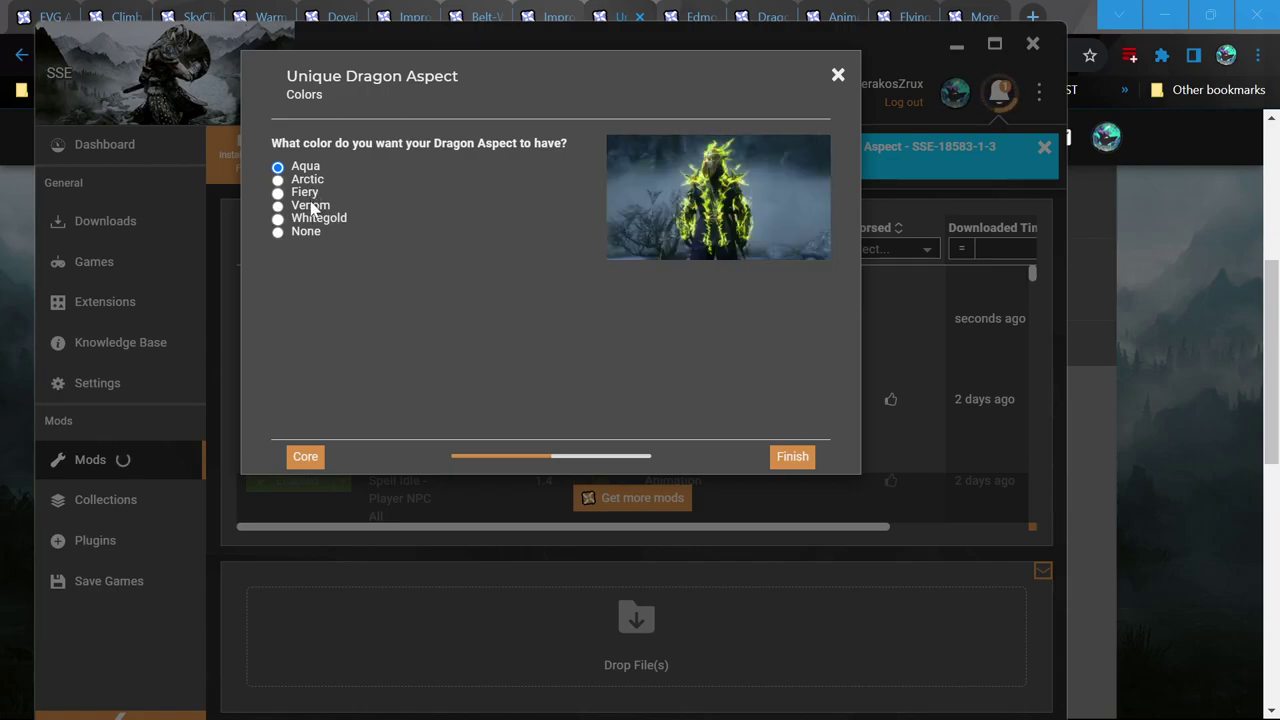
pyautogui.click(306, 208)
pyautogui.click(794, 458)
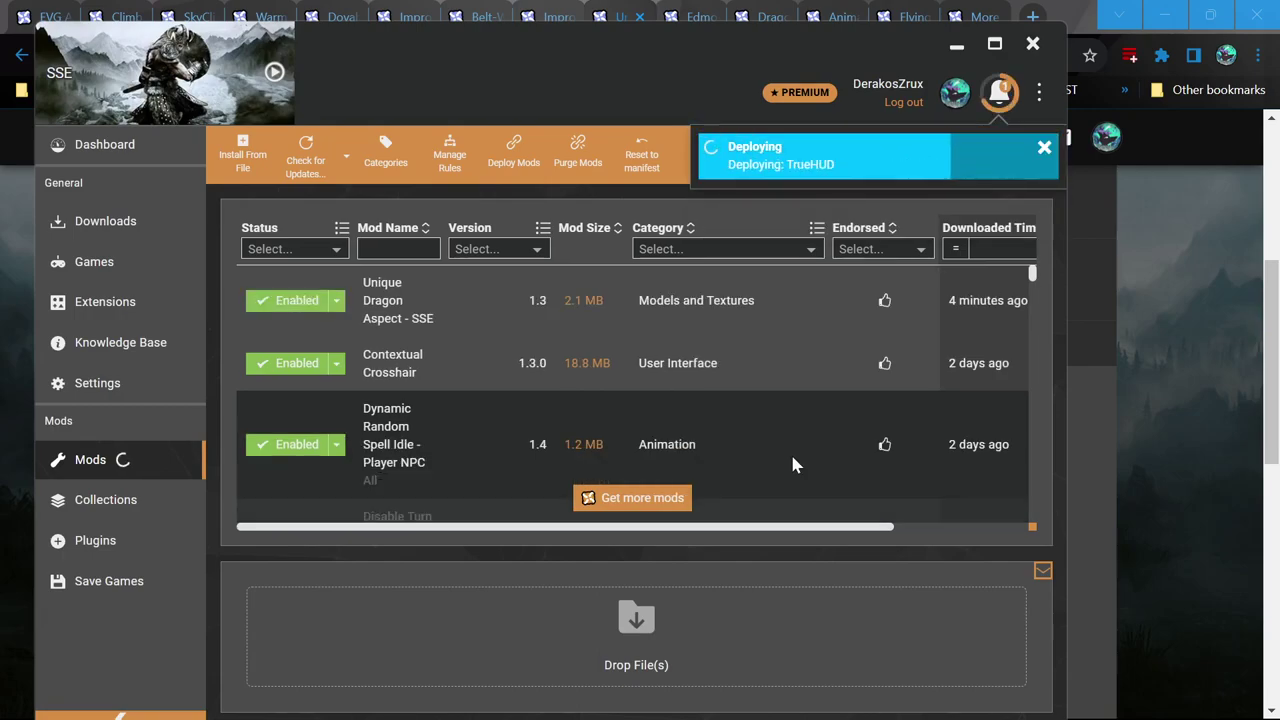
# - Close the Unique Dragon Aspect page and move the Flying Mod and Animated Wings Ultimate pages ahead of the More Draconic Aspect page
pyautogui.hotkey('alt', 'Tab')
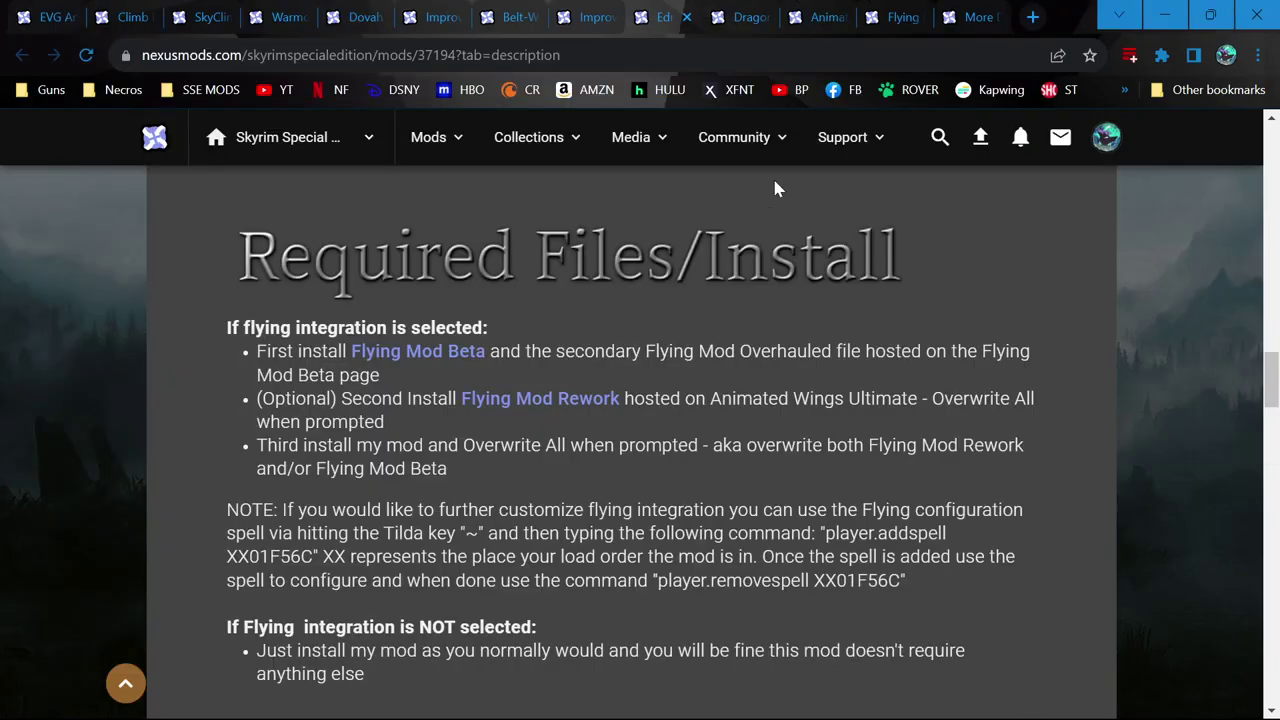
pyautogui.moveTo(797, 34)
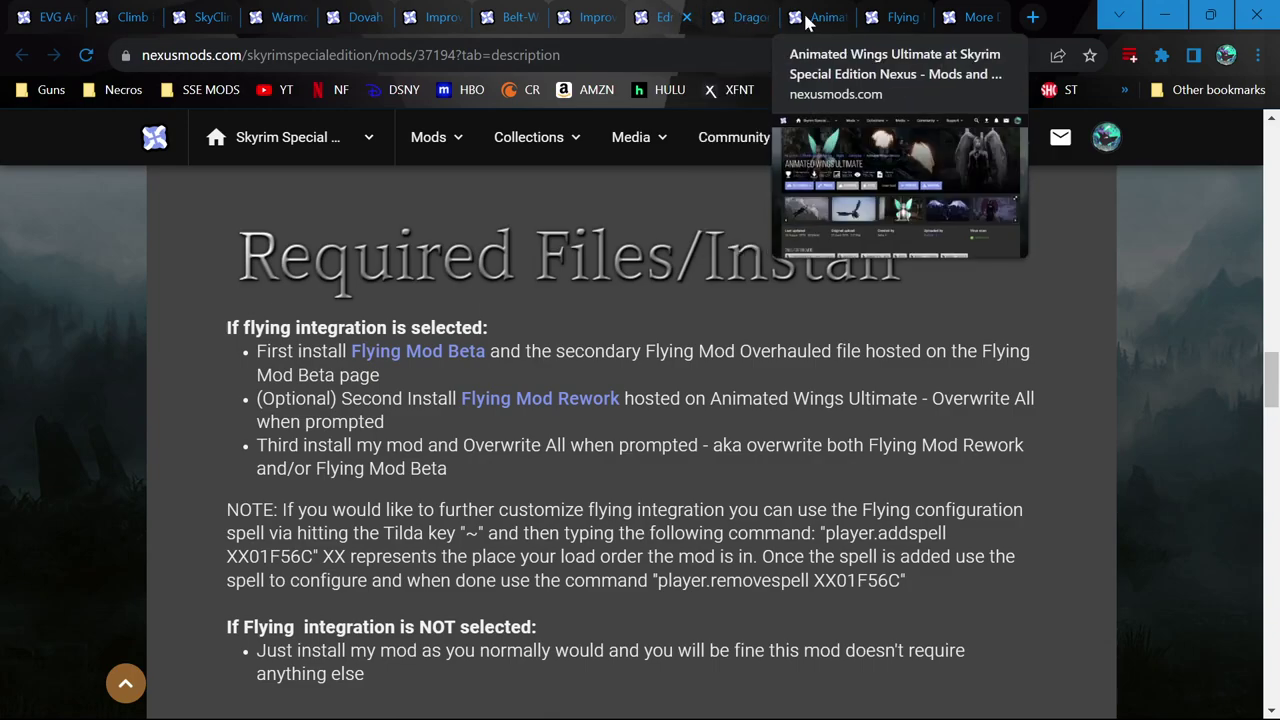
pyautogui.moveTo(862, 14); pyautogui.dragTo(635, 14)
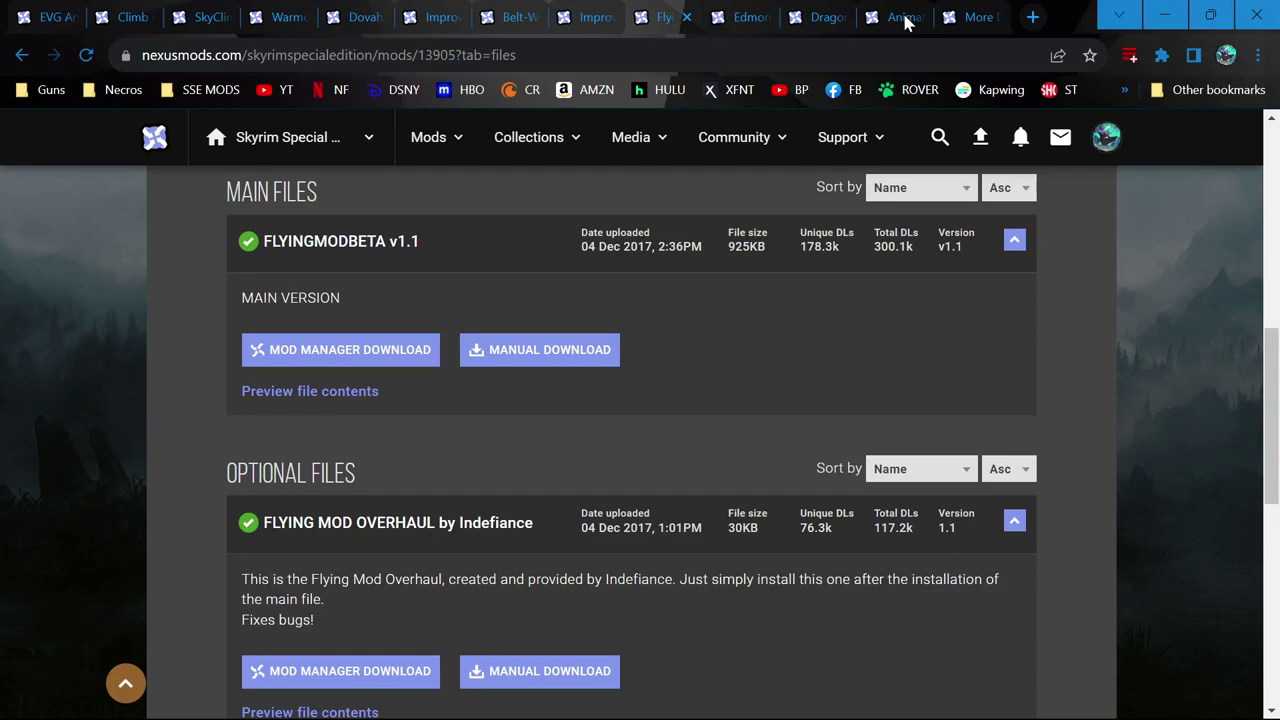
pyautogui.moveTo(900, 20)
pyautogui.moveTo(900, 20); pyautogui.dragTo(748, 20)
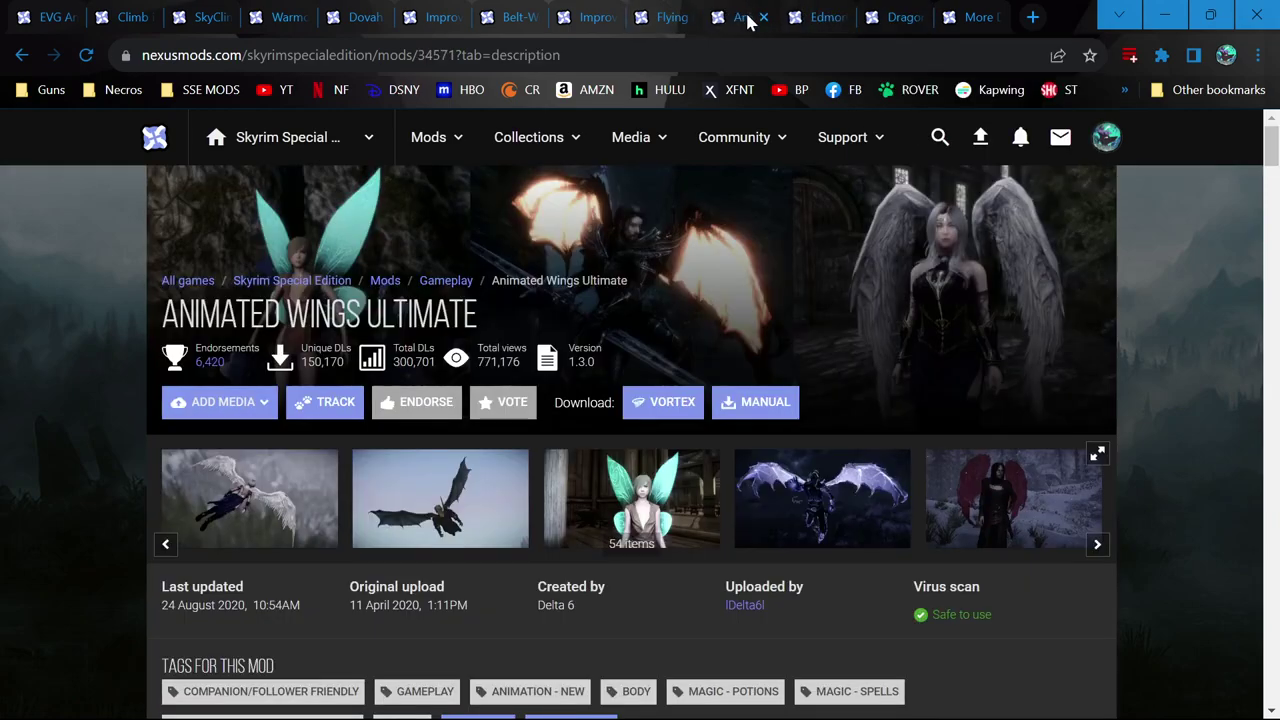
# - Compare the More Draconic Aspect install requirements with the Flying Mod files and the optional Flying Mod Rework file on Animated Wings Ultimate
pyautogui.click(830, 17)
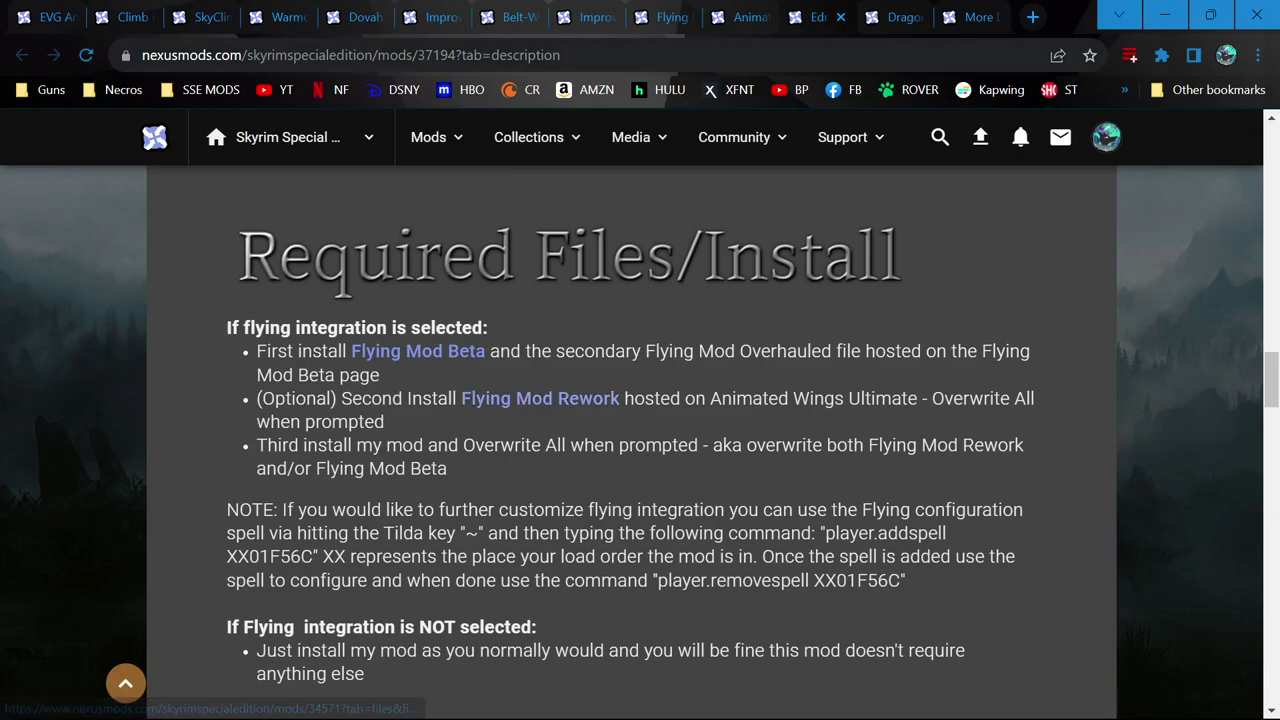
pyautogui.click(663, 17)
pyautogui.scroll(-2, 307, 334)
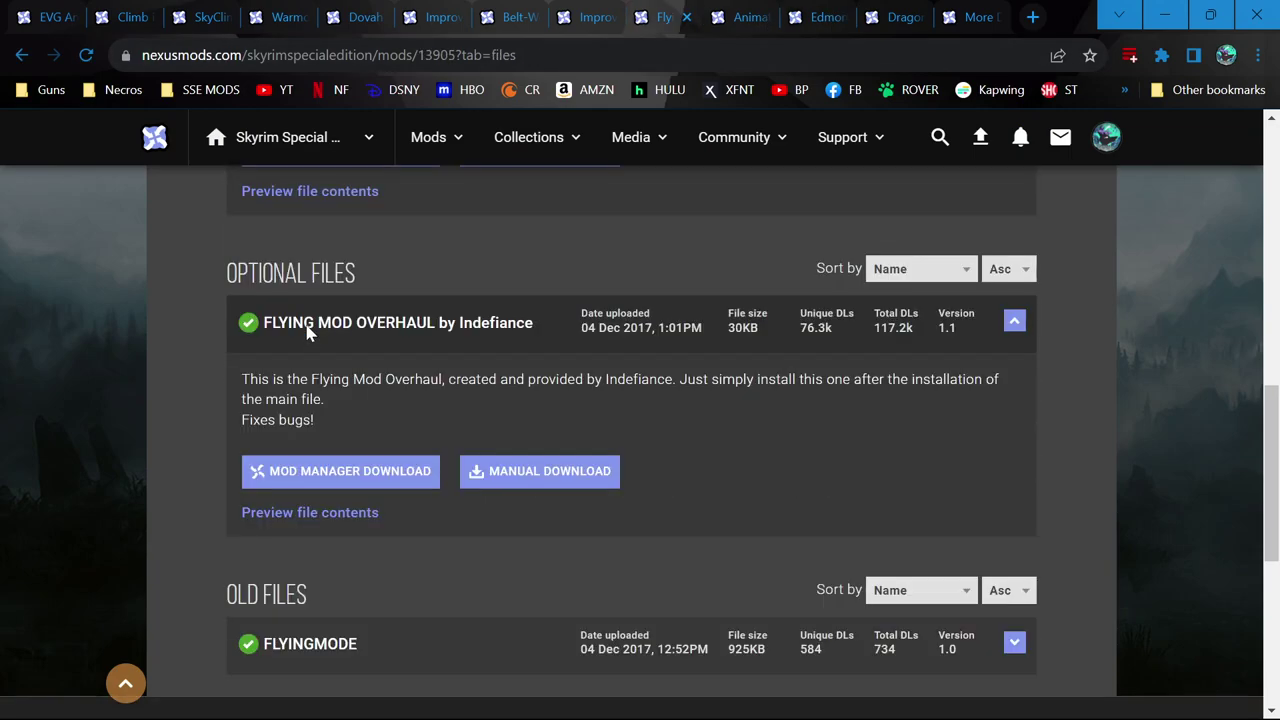
pyautogui.scroll(2, 251, 457)
pyautogui.click(758, 14)
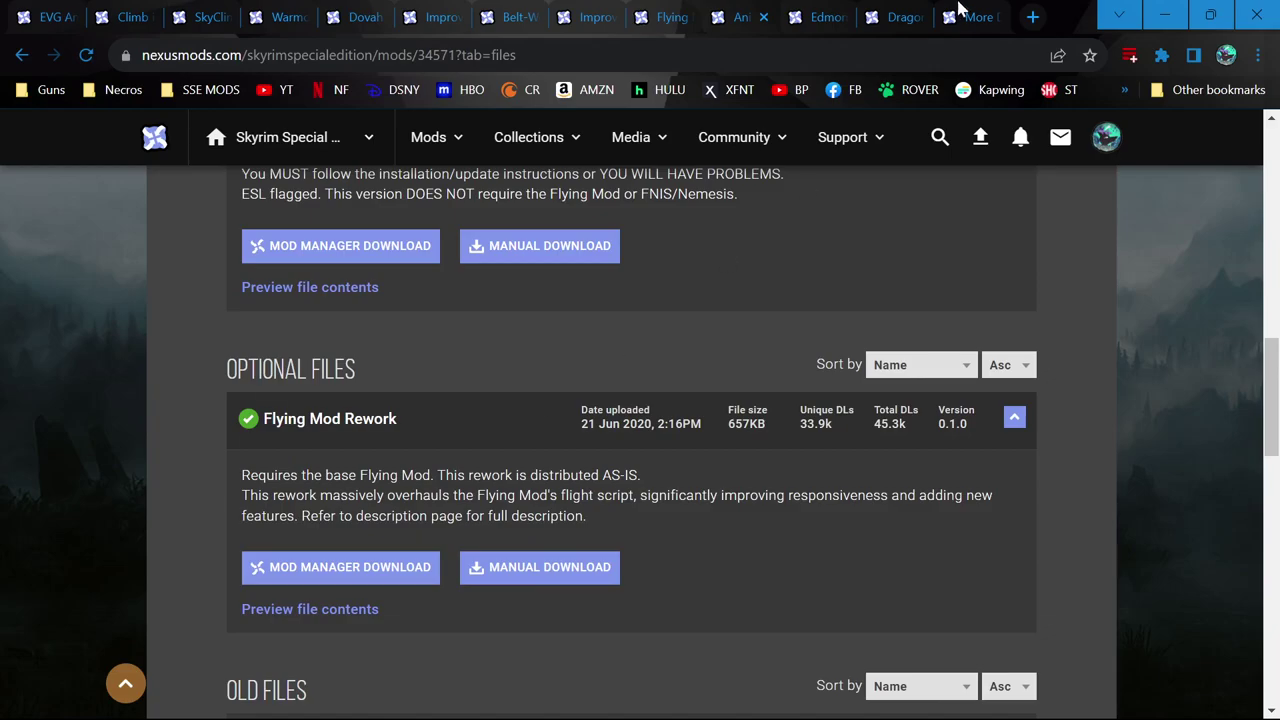
pyautogui.click(825, 14)
pyautogui.click(663, 17)
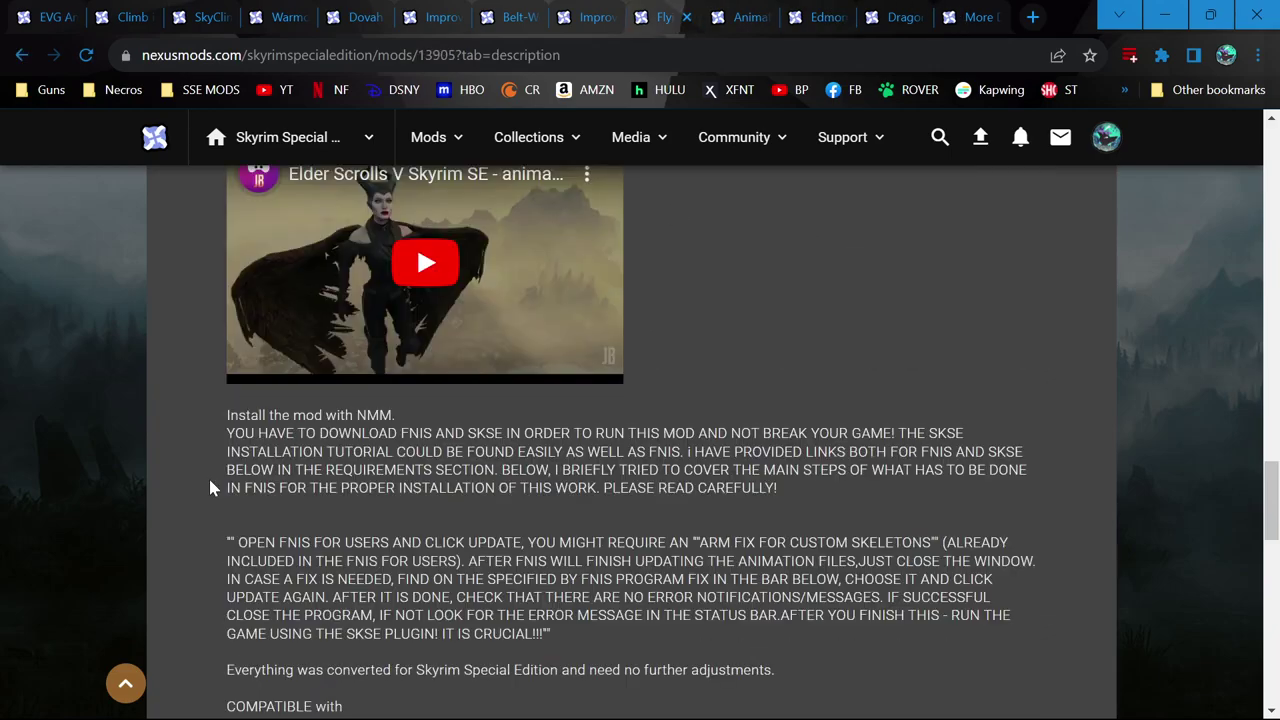
# - Install the FLYINGMODBETA v1.1 main file and the optional Flying Mod Overhaul through the mod manager, and close the Flying Mod page
pyautogui.scroll(20, 210, 487)
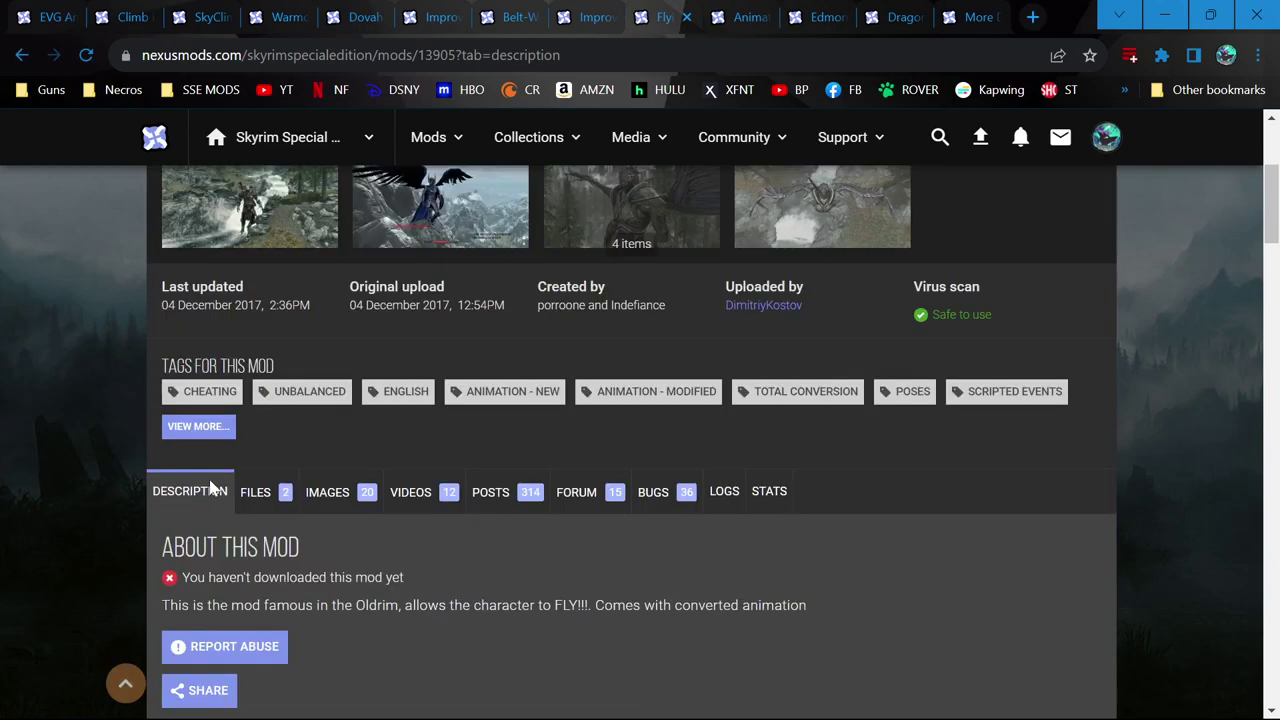
pyautogui.scroll(-1, 210, 487)
pyautogui.click(280, 400)
pyautogui.scroll(-5, 345, 465)
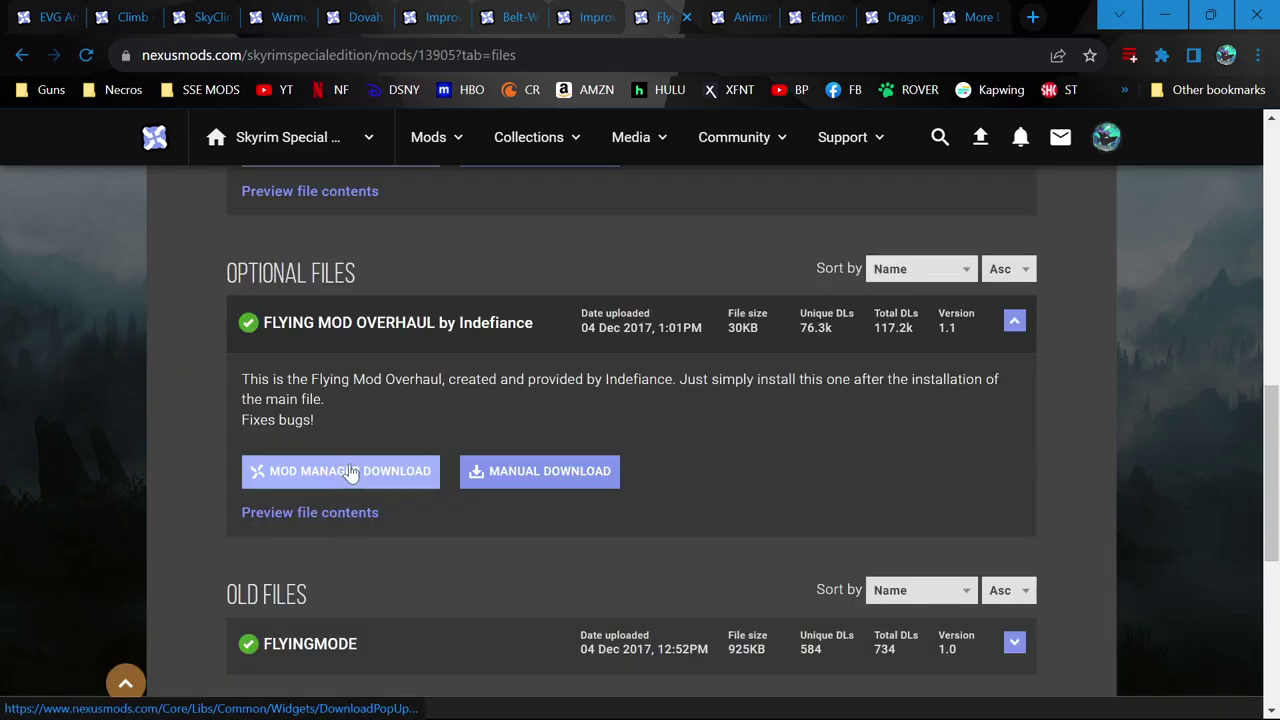
pyautogui.click(348, 468)
pyautogui.click(251, 330)
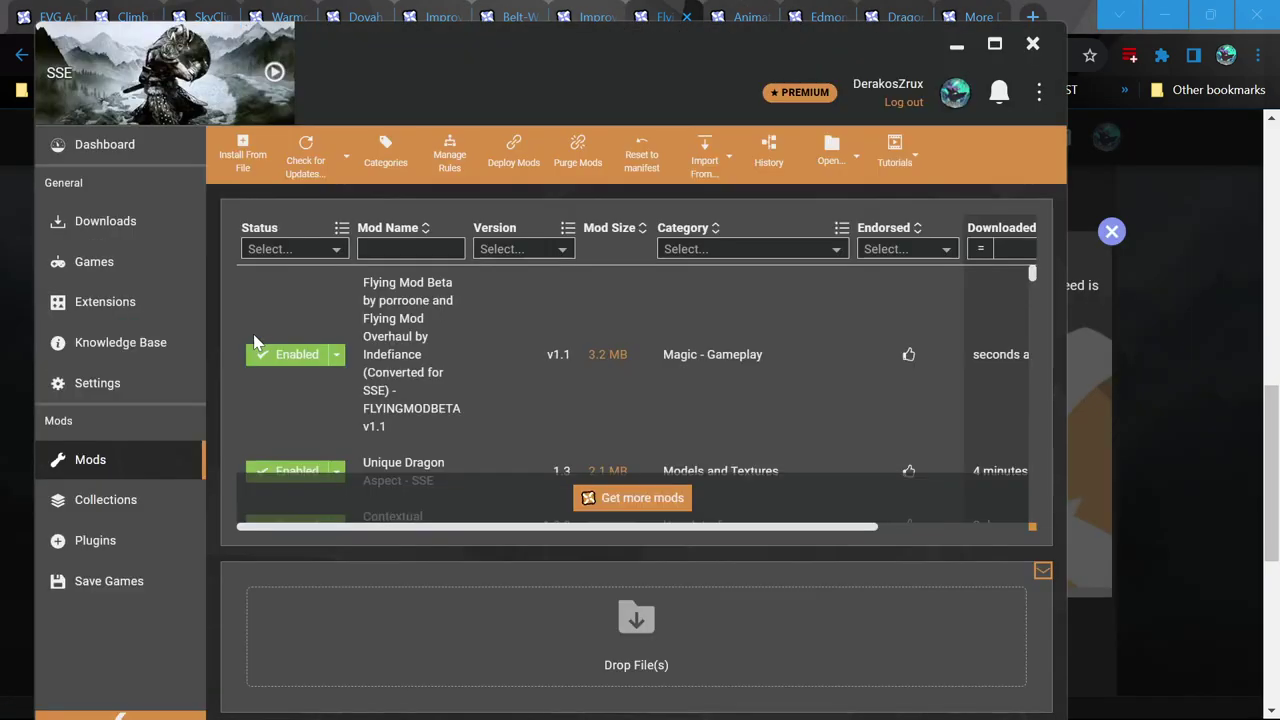
pyautogui.click(662, 12)
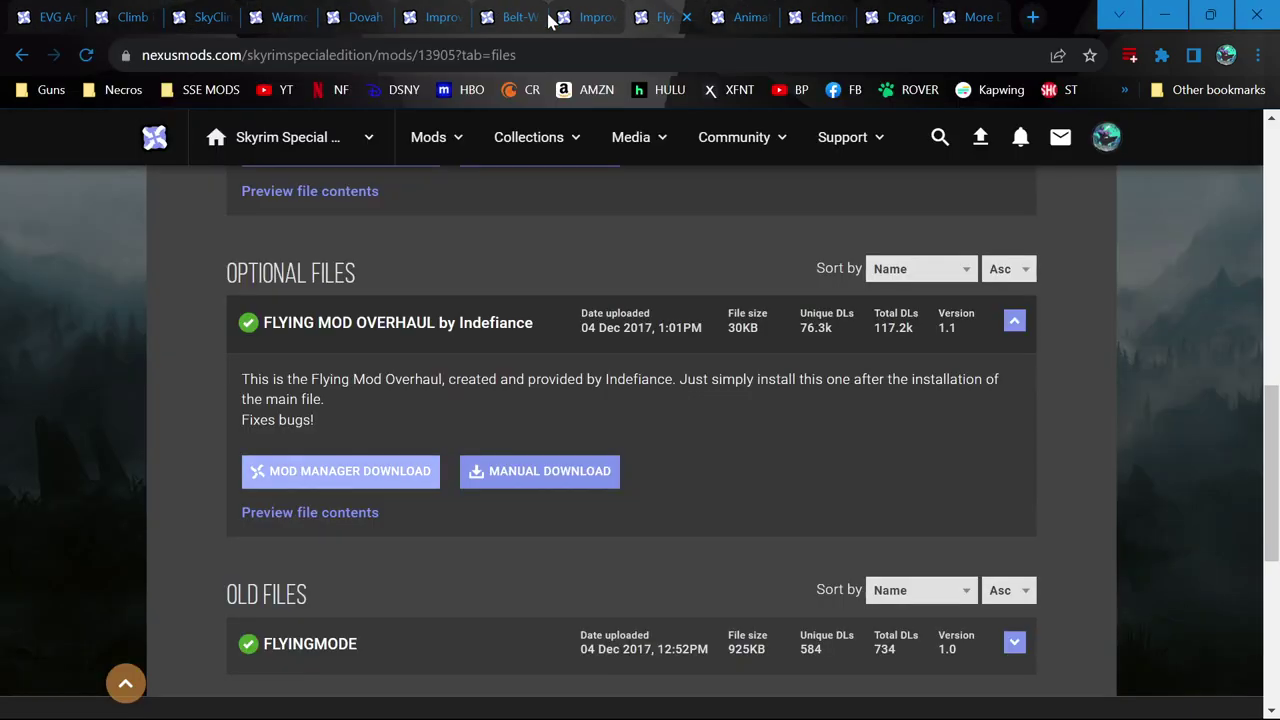
pyautogui.click(690, 18)
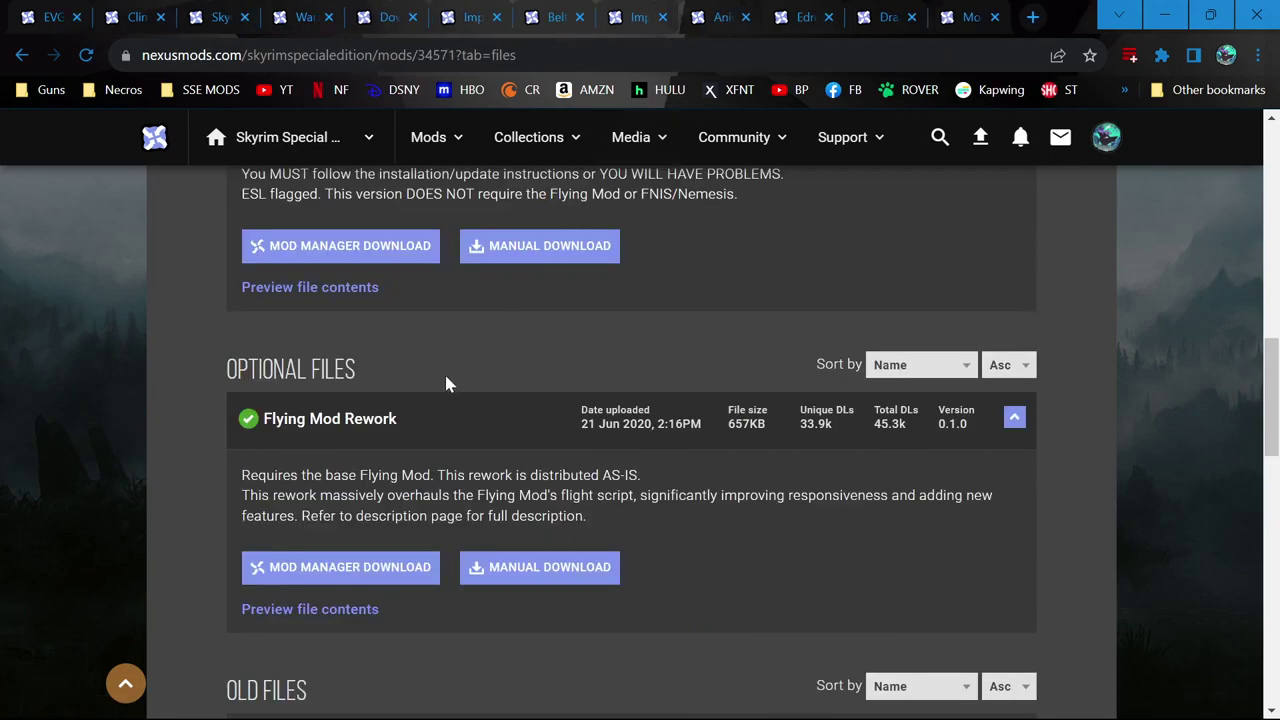
# - Install the optional Flying Mod Rework file through the mod manager and close the Animated Wings Ultimate page
pyautogui.scroll(-1, 447, 384)
pyautogui.click(343, 466)
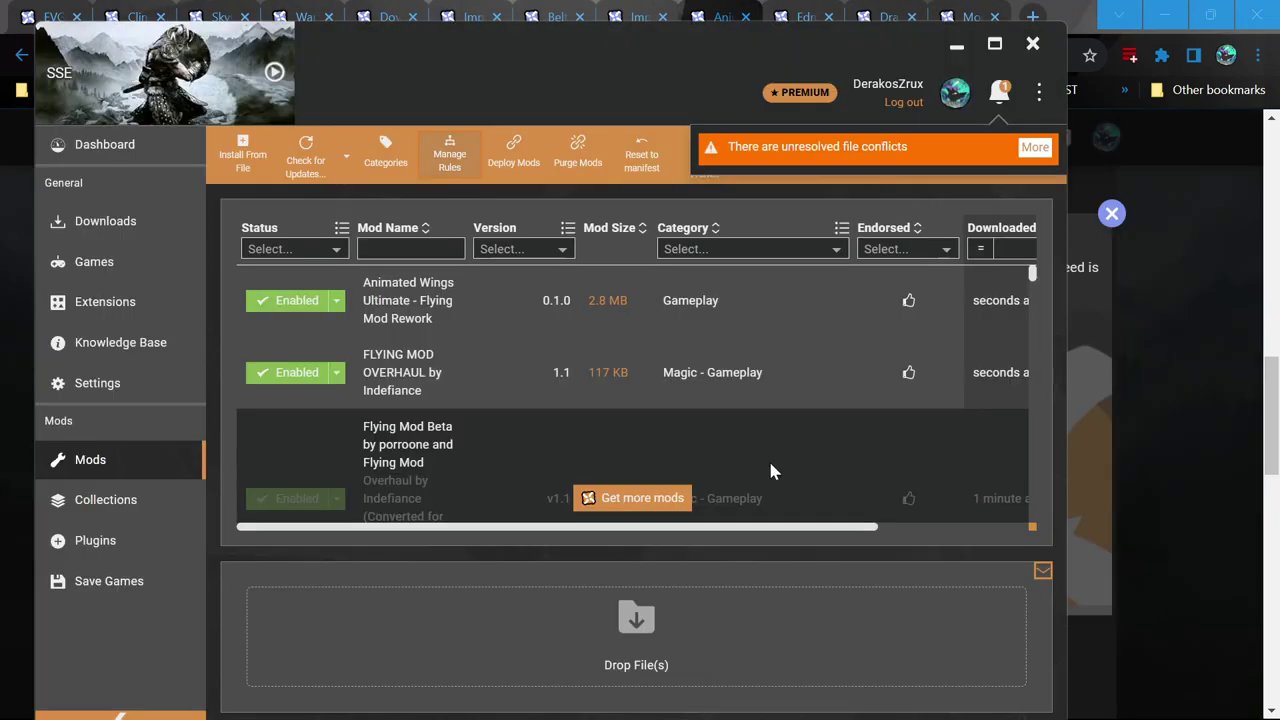
pyautogui.hotkey('alt', 'Tab')
pyautogui.hotkey('ctrl', 'w')
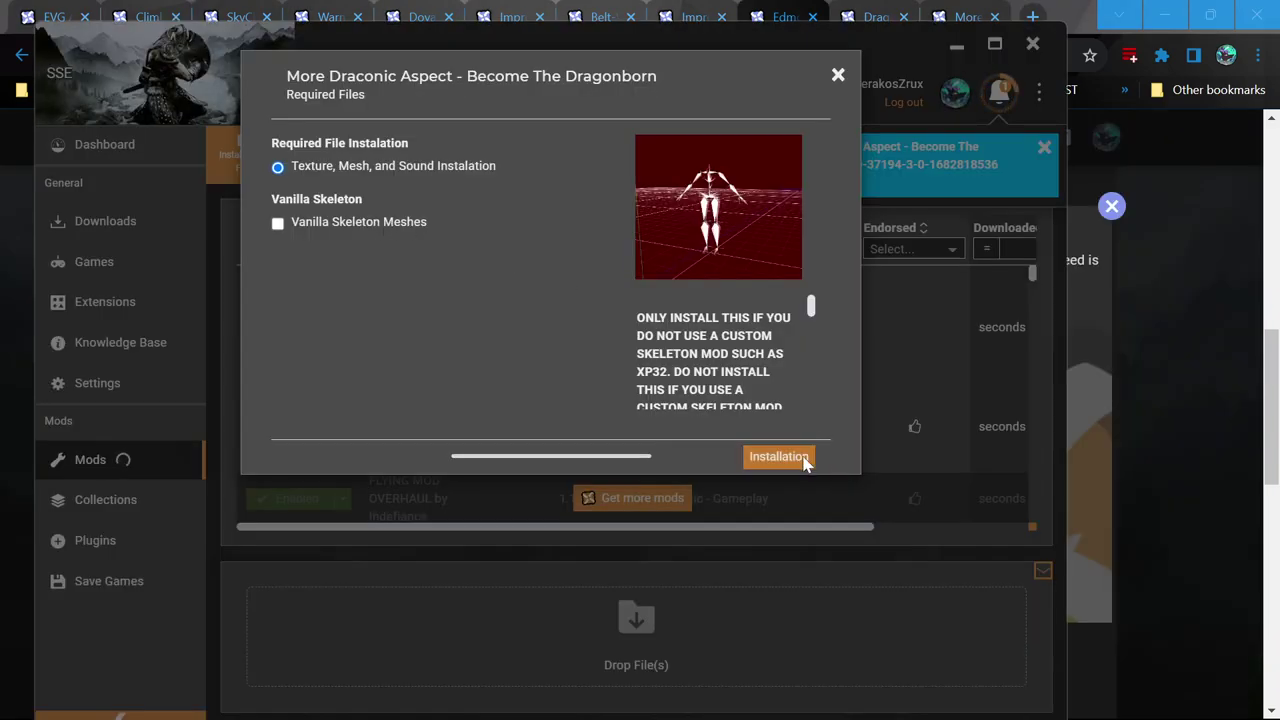
# - Compare the More Draconic Aspect installer's main file options with the load order notes on the More Draconic Dragon Aspect Overhaul page
pyautogui.click(805, 462)
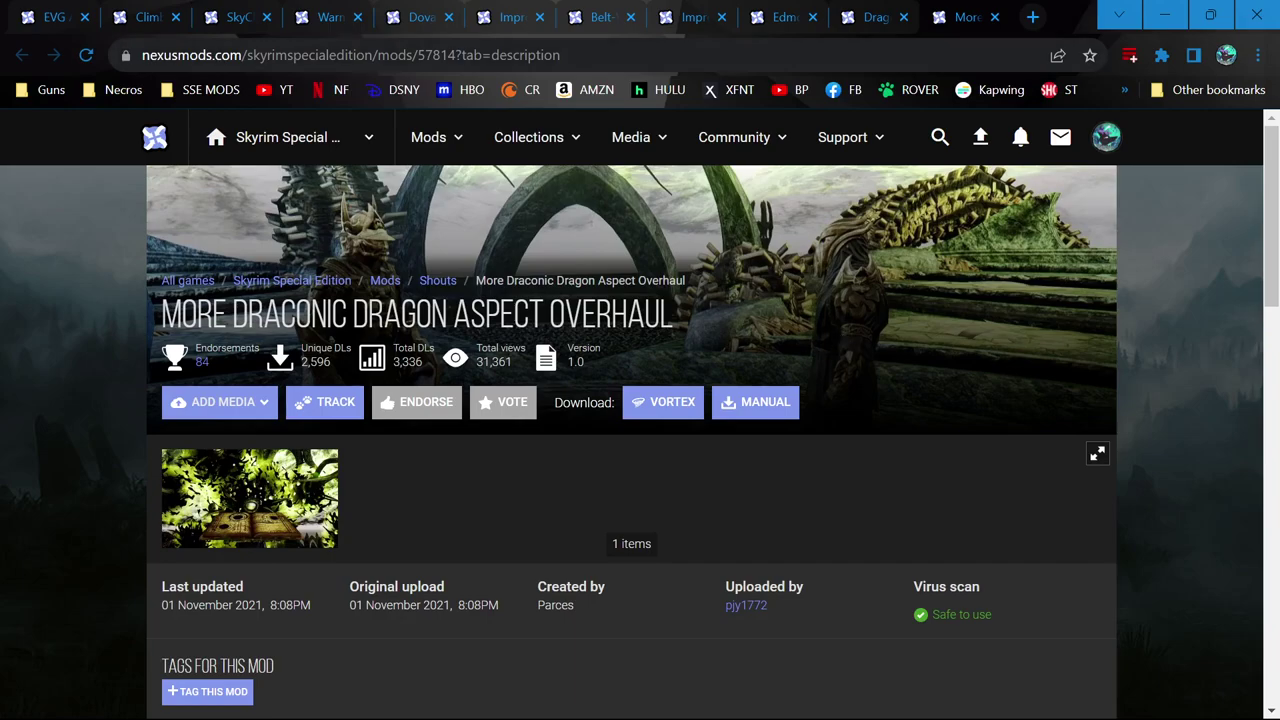
pyautogui.scroll(-15, 658, 434)
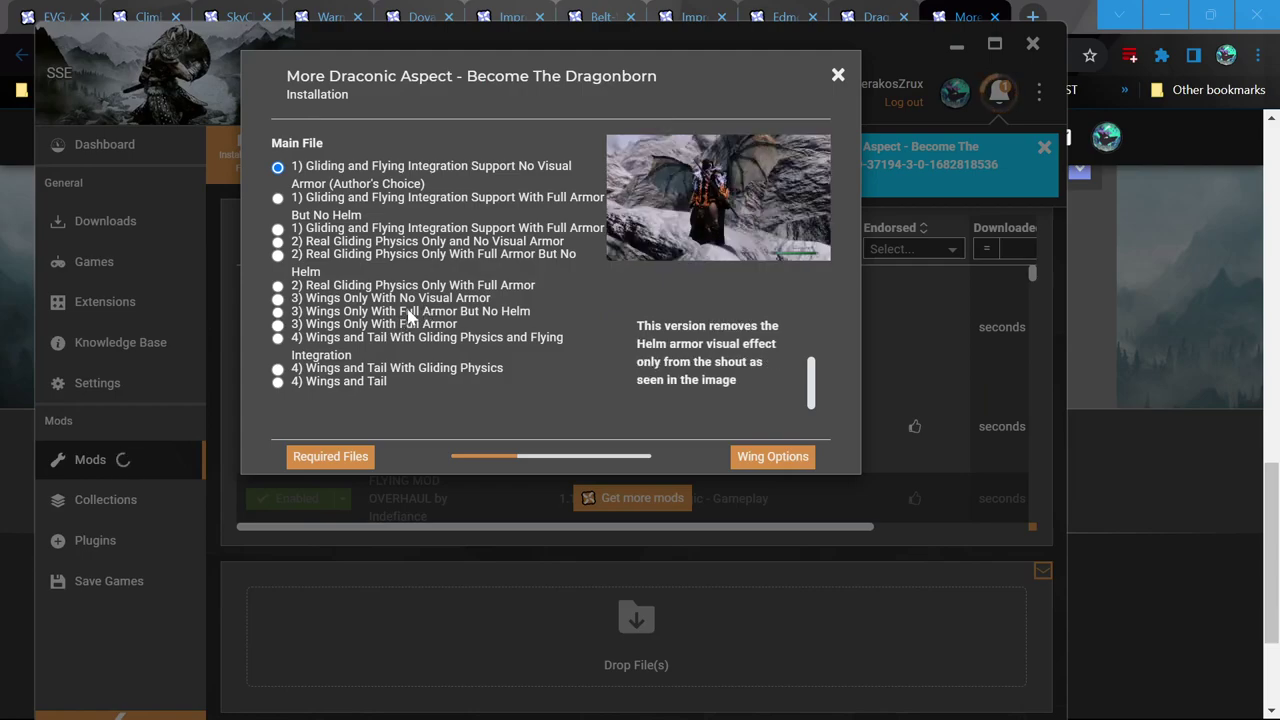
pyautogui.hotkey('alt', 'Tab')
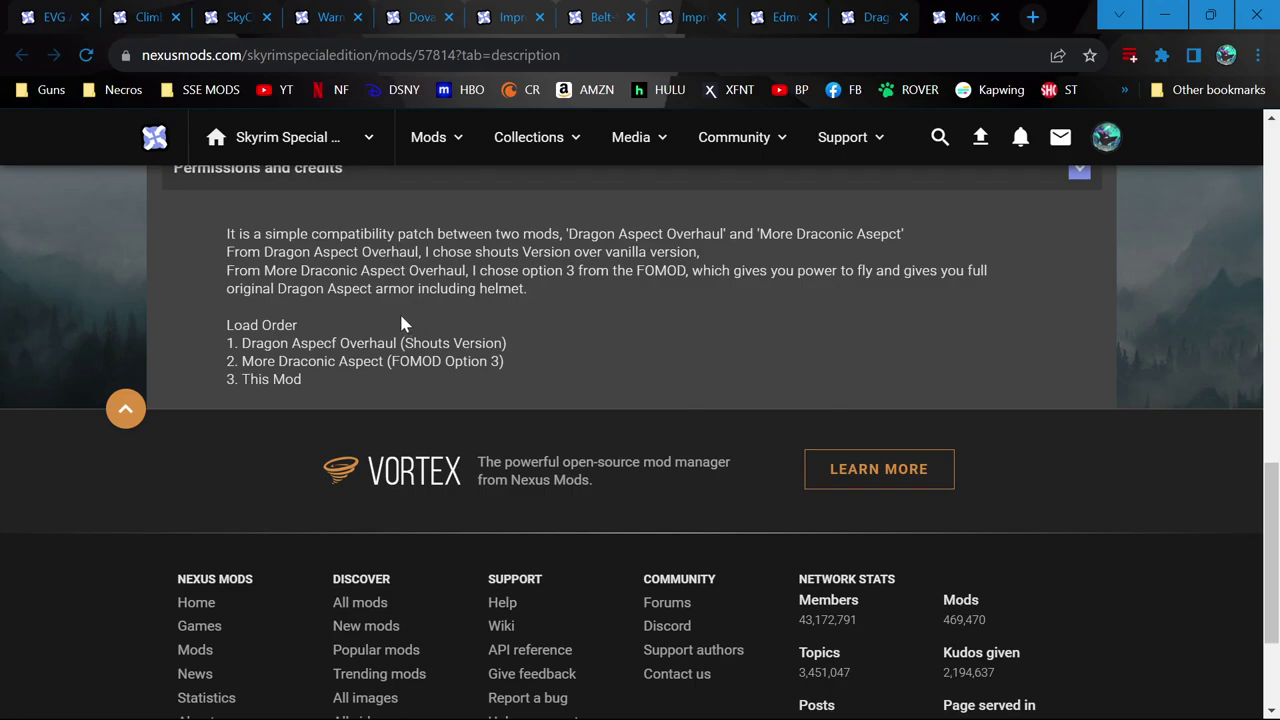
pyautogui.hotkey('alt', 'Tab')
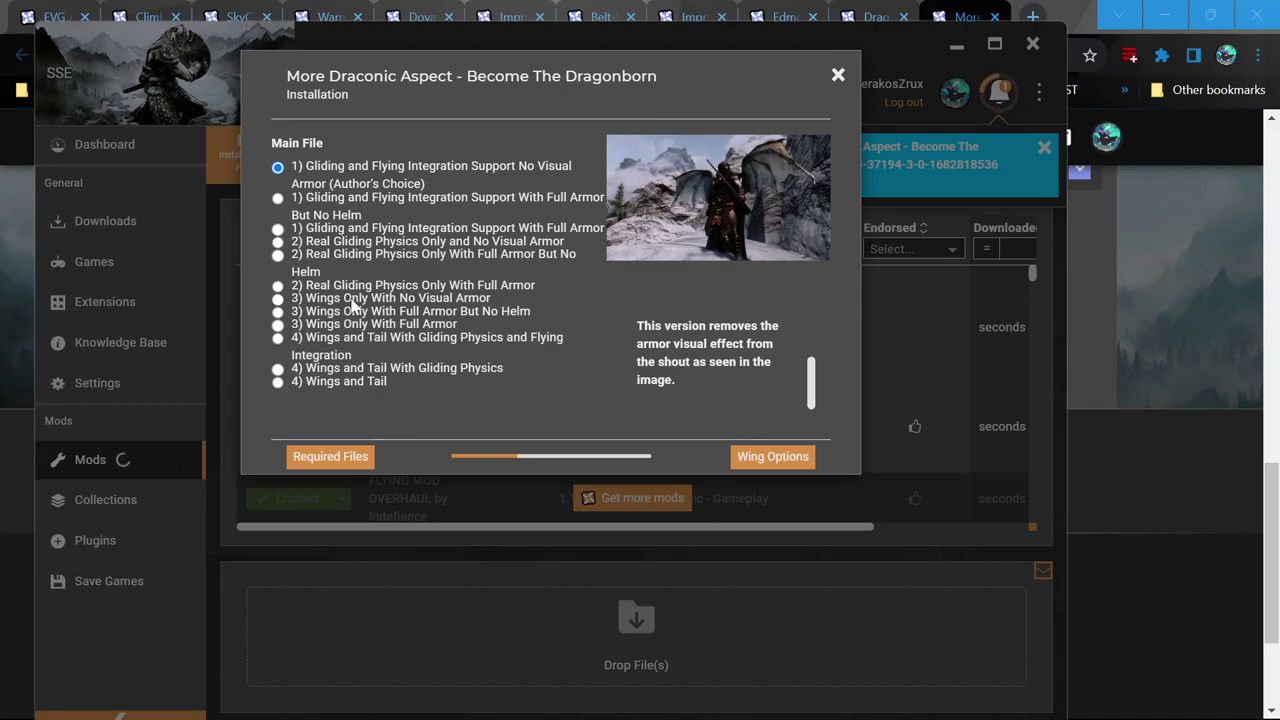
pyautogui.hotkey('alt', 'Tab')
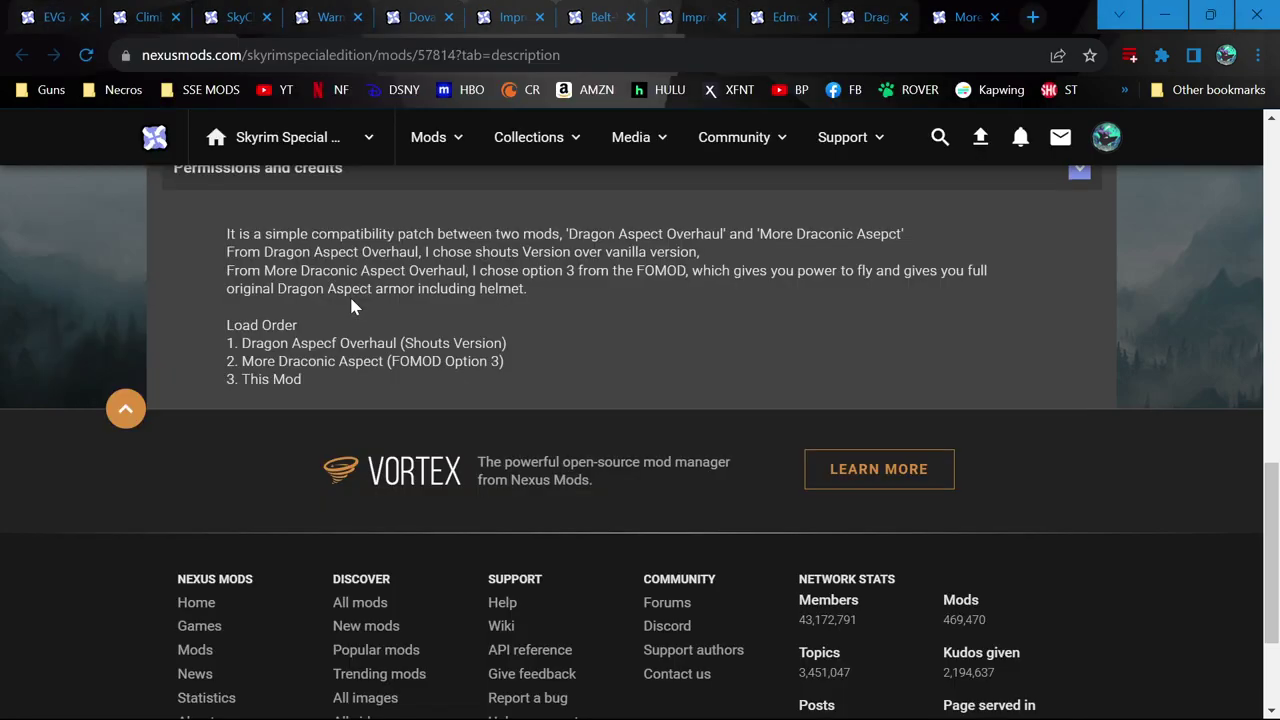
pyautogui.hotkey('alt', 'Tab')
# - Recheck the required files and choose Wings and Tail With Gliding Physics and Flying Integration as the main file
pyautogui.click(330, 456)
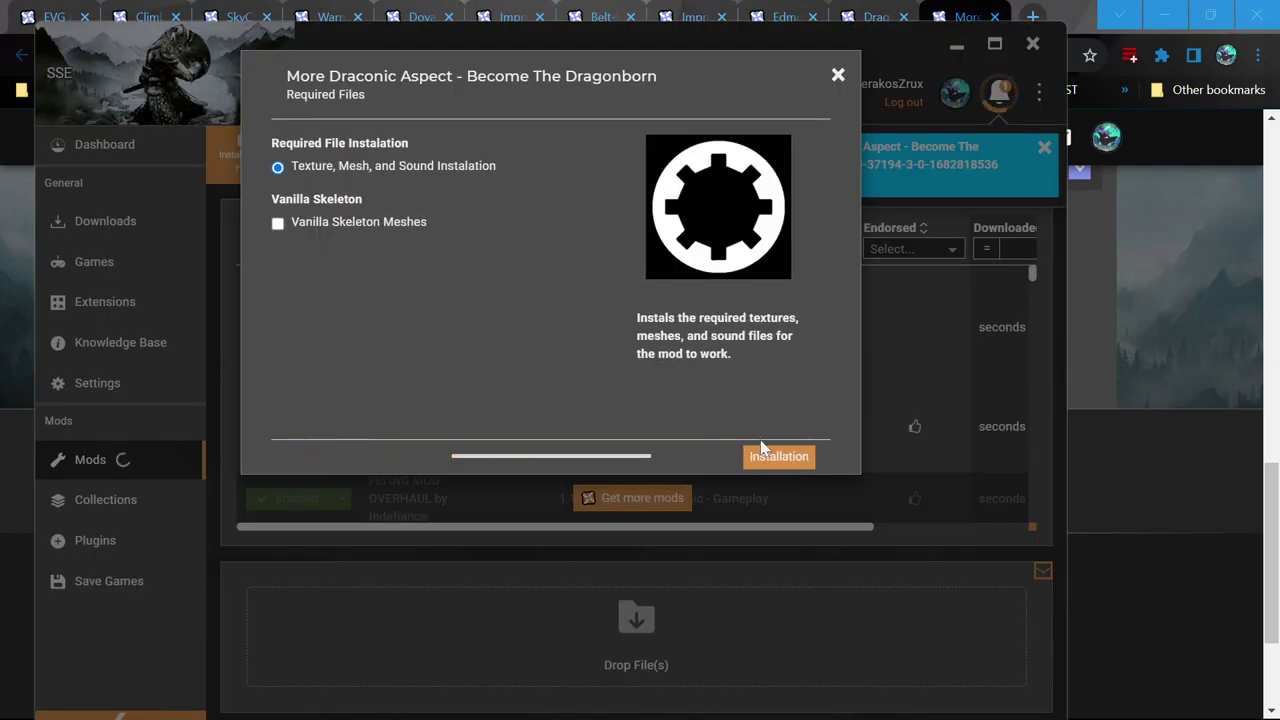
pyautogui.click(770, 456)
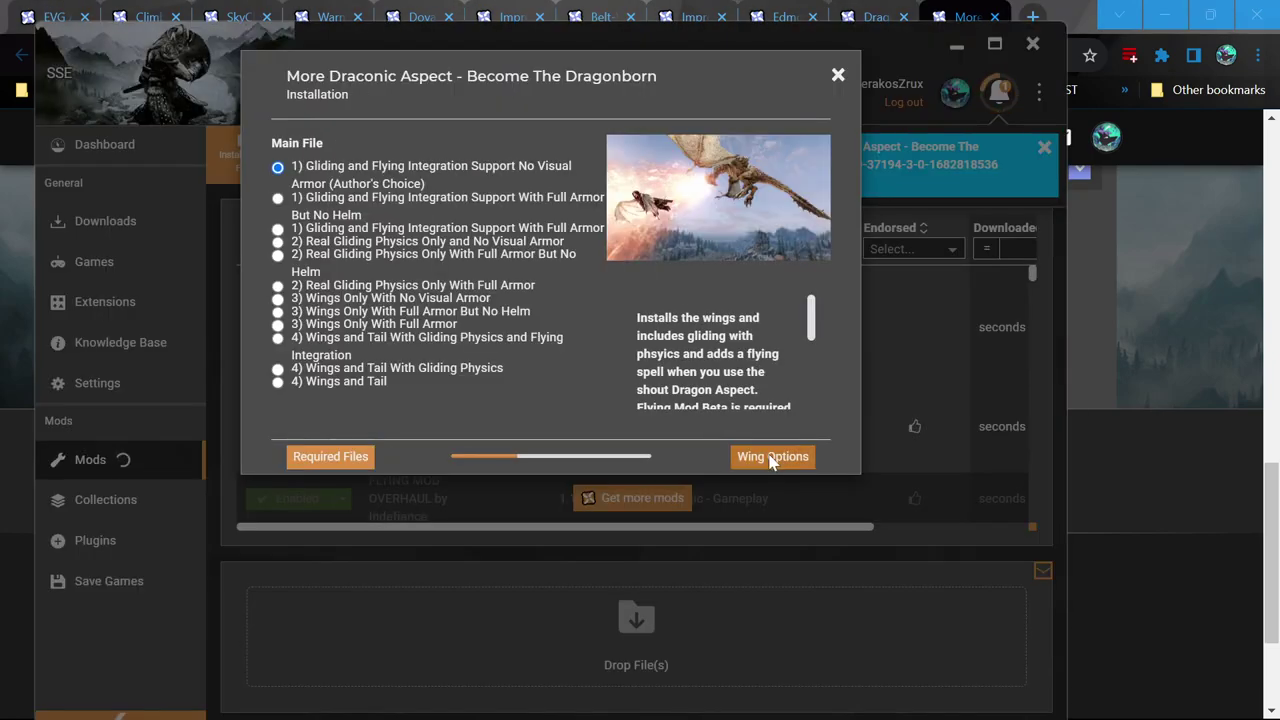
pyautogui.moveTo(393, 372)
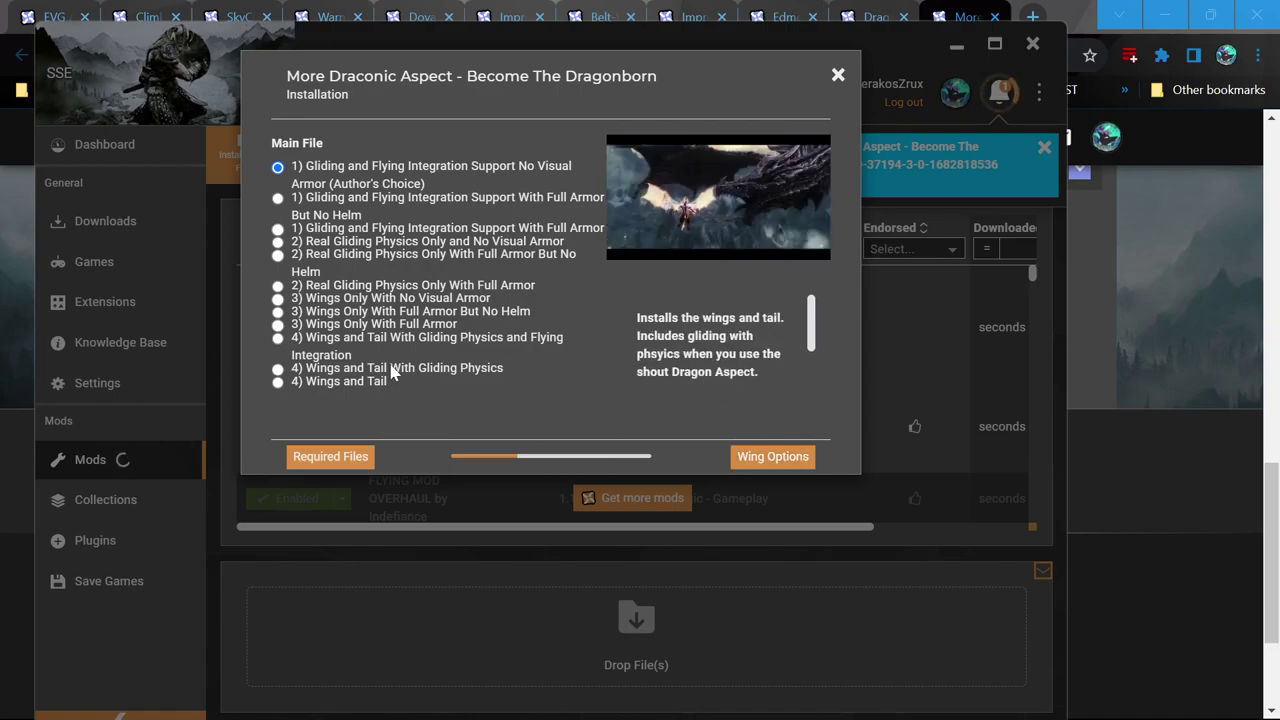
pyautogui.moveTo(397, 345)
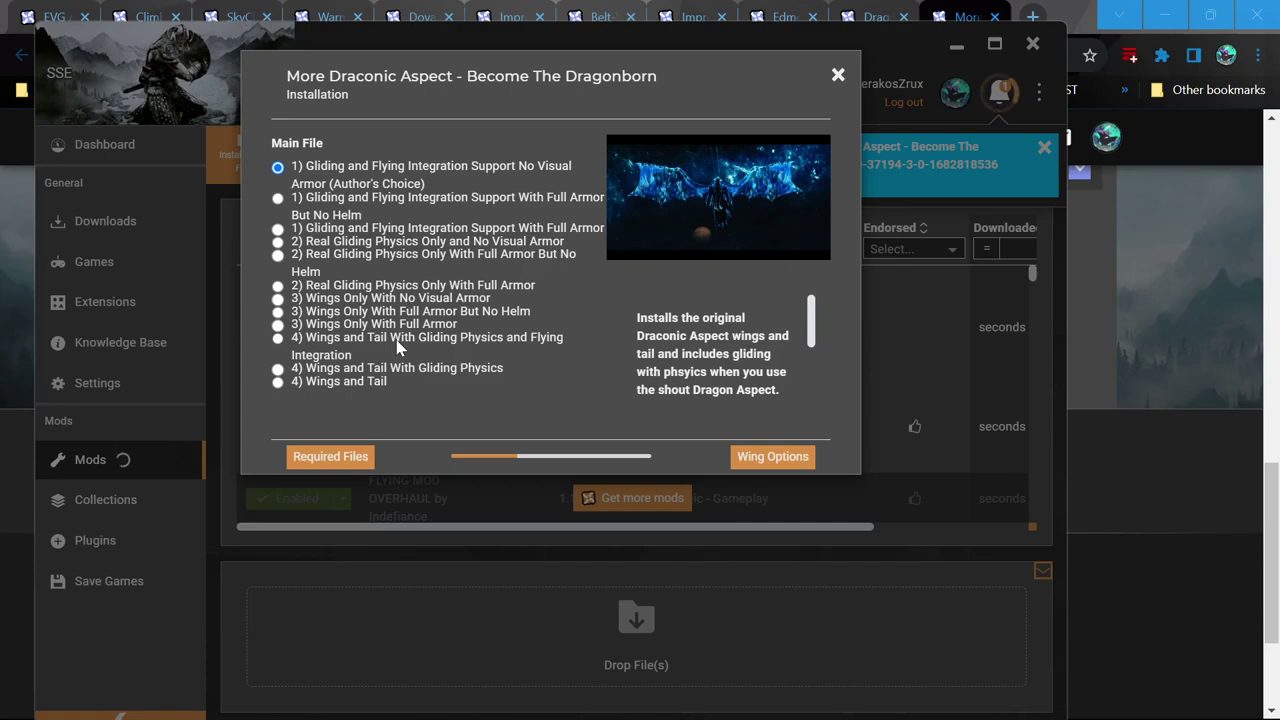
pyautogui.click(278, 338)
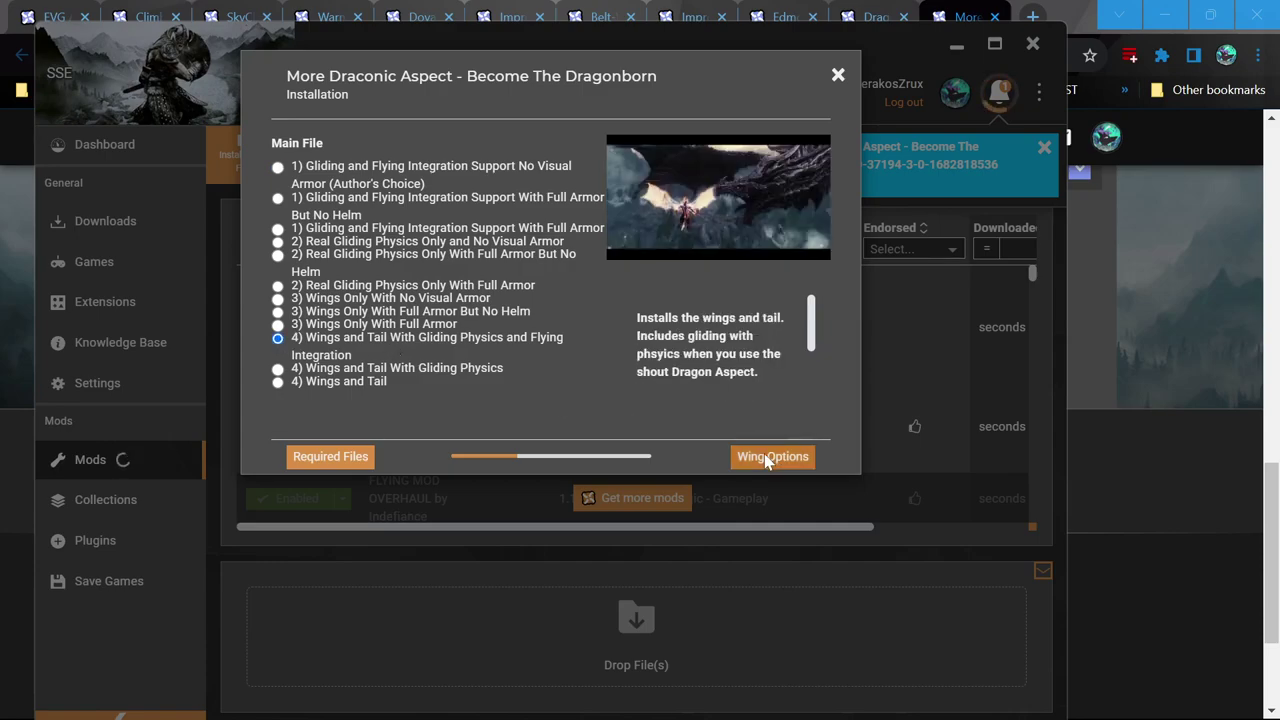
# - Choose Original Draconic Aspect Wings as the custom wing installation and look through the other wing options
pyautogui.click(771, 456)
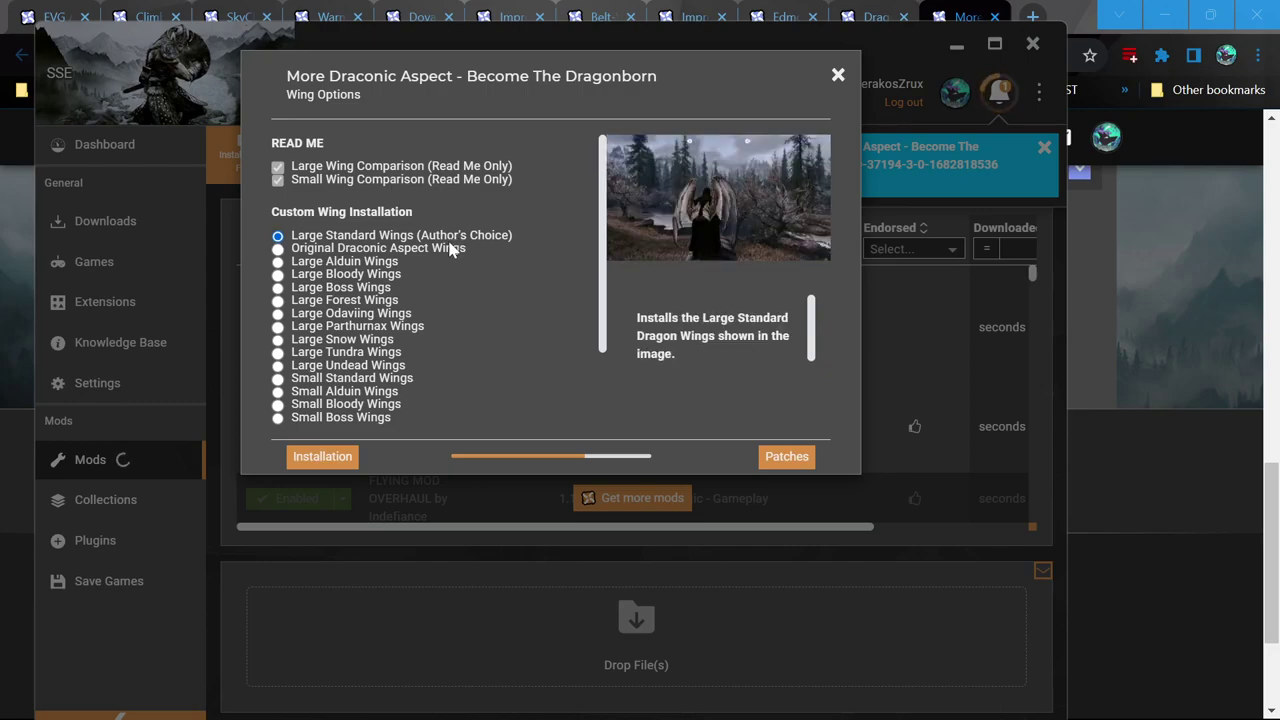
pyautogui.click(278, 249)
pyautogui.scroll(-1, 440, 383)
pyautogui.scroll(1, 440, 383)
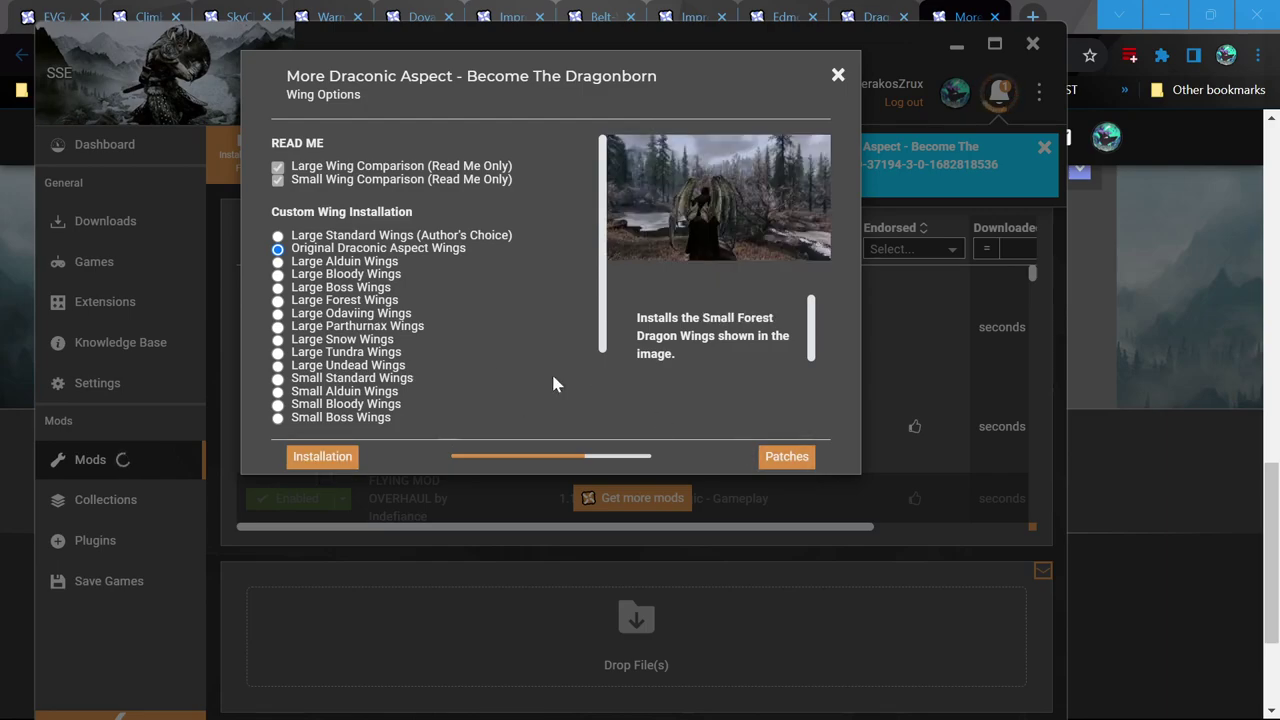
# - Go back to the installer's main file options and compare them with the load order notes on the More Draconic Dragon Aspect Overhaul page
pyautogui.click(322, 456)
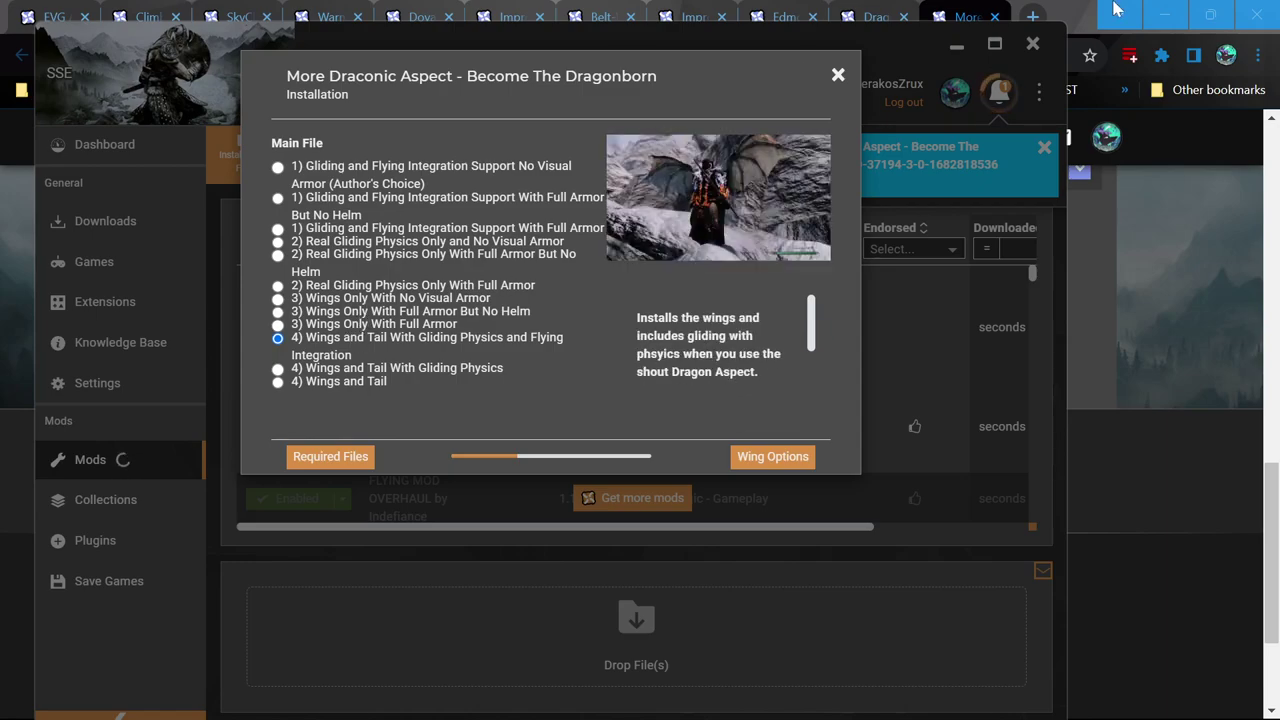
pyautogui.hotkey('alt', 'Tab')
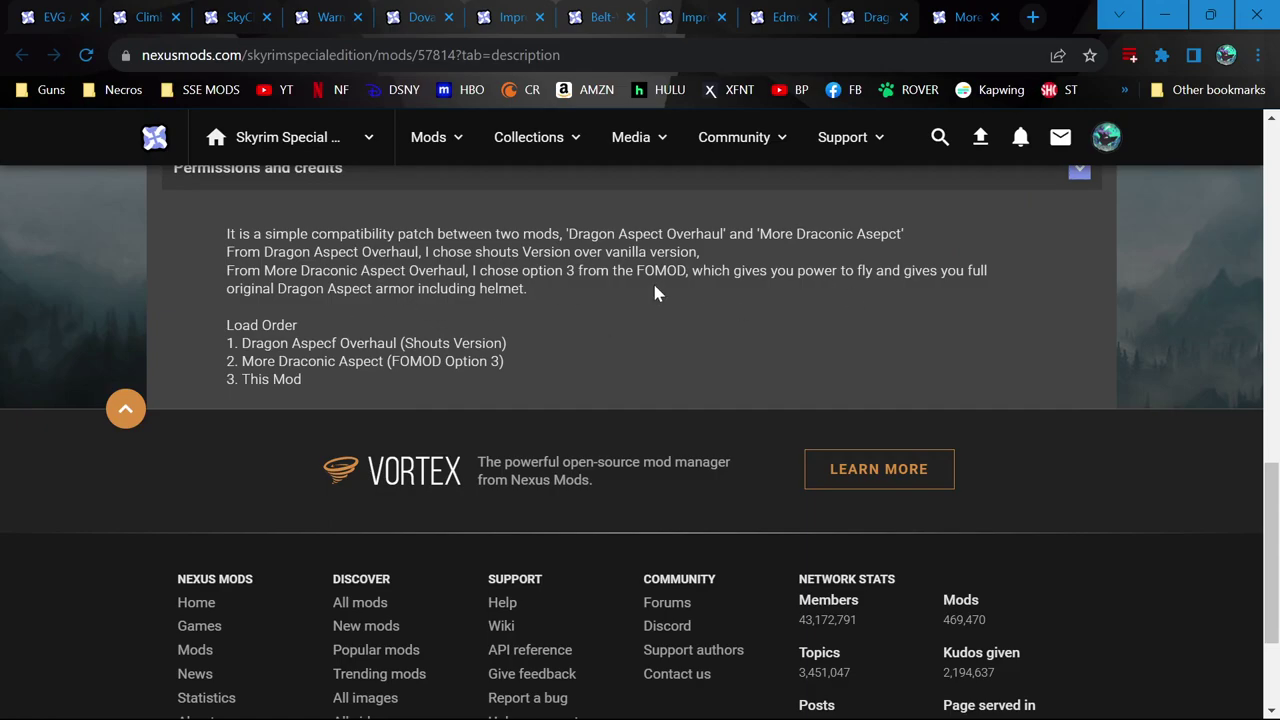
pyautogui.hotkey('alt', 'Tab')
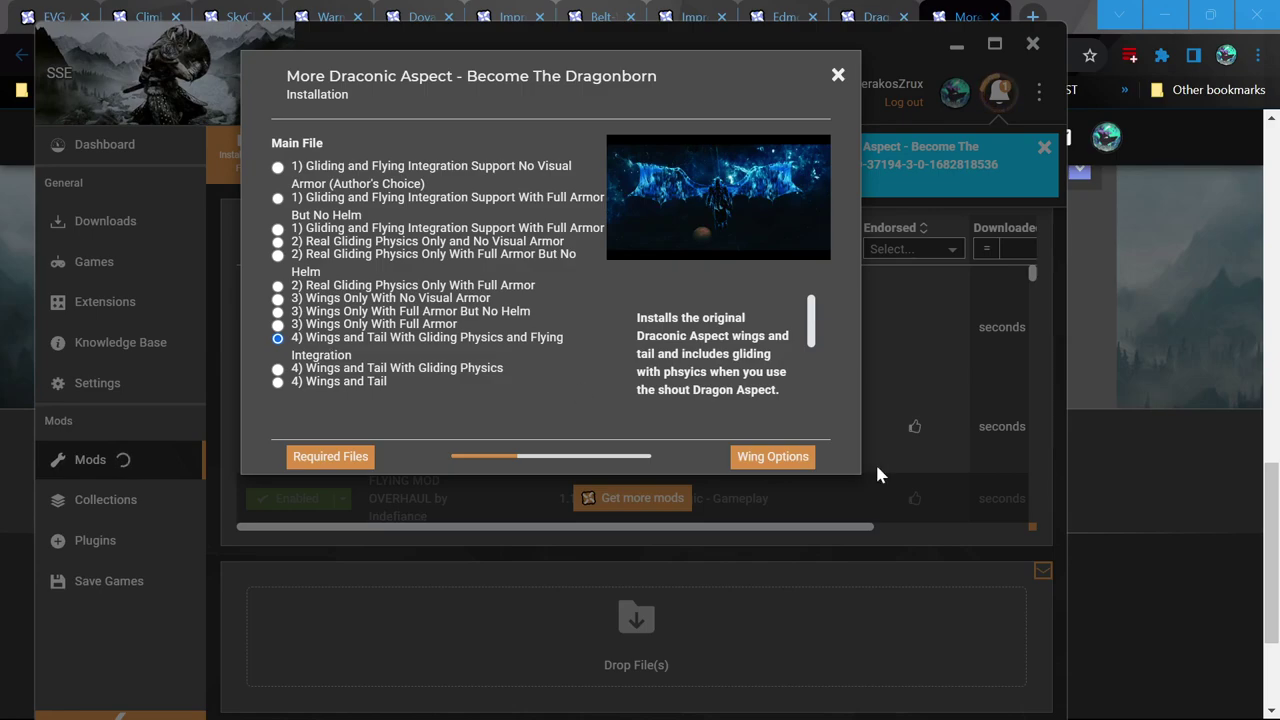
# - Read the immersion patch details and finish the More Draconic Aspect installation with the Flying Mod Beta Immersion Patch
pyautogui.click(775, 456)
pyautogui.click(805, 457)
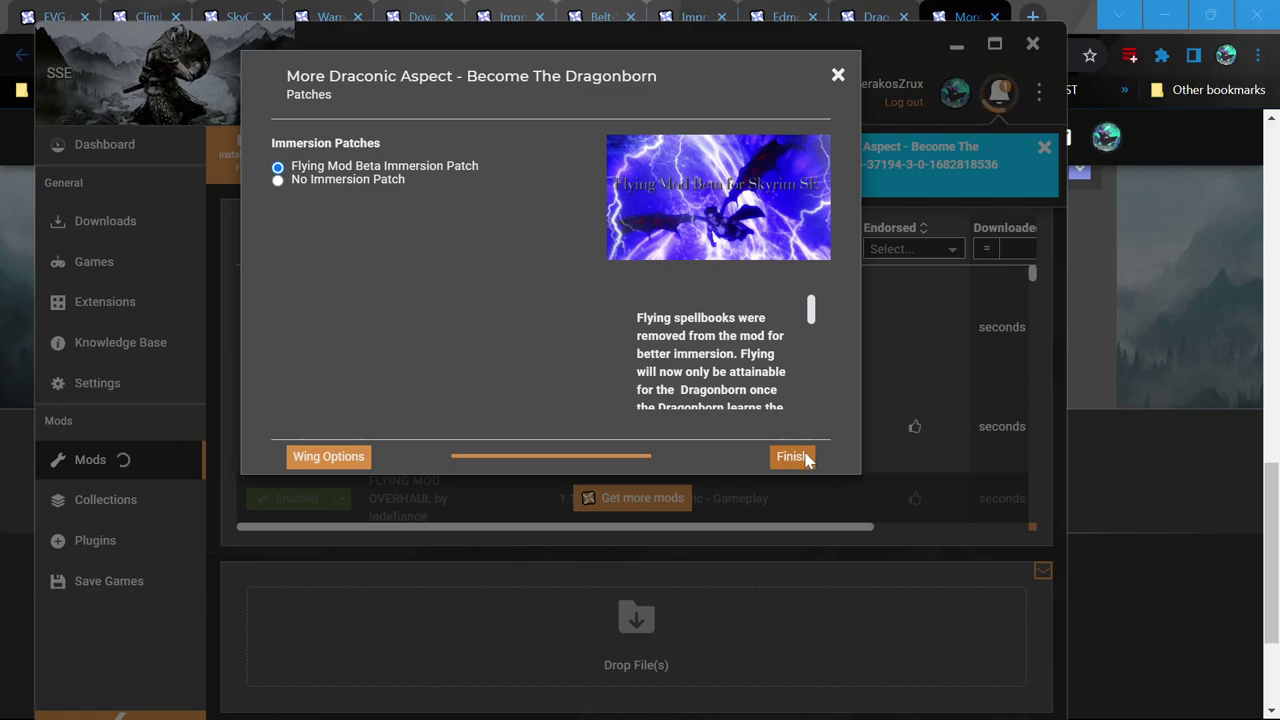
pyautogui.scroll(-2, 752, 382)
pyautogui.scroll(2, 752, 382)
pyautogui.moveTo(811, 308); pyautogui.dragTo(811, 385)
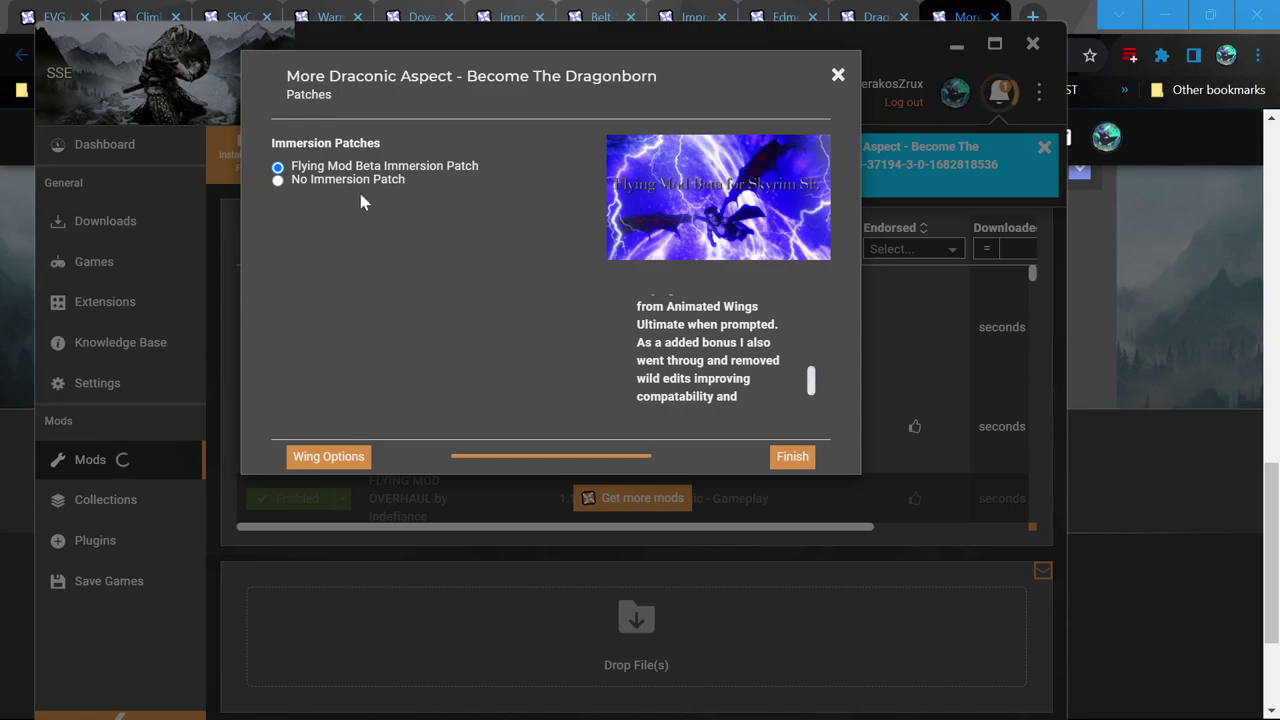
pyautogui.moveTo(371, 189)
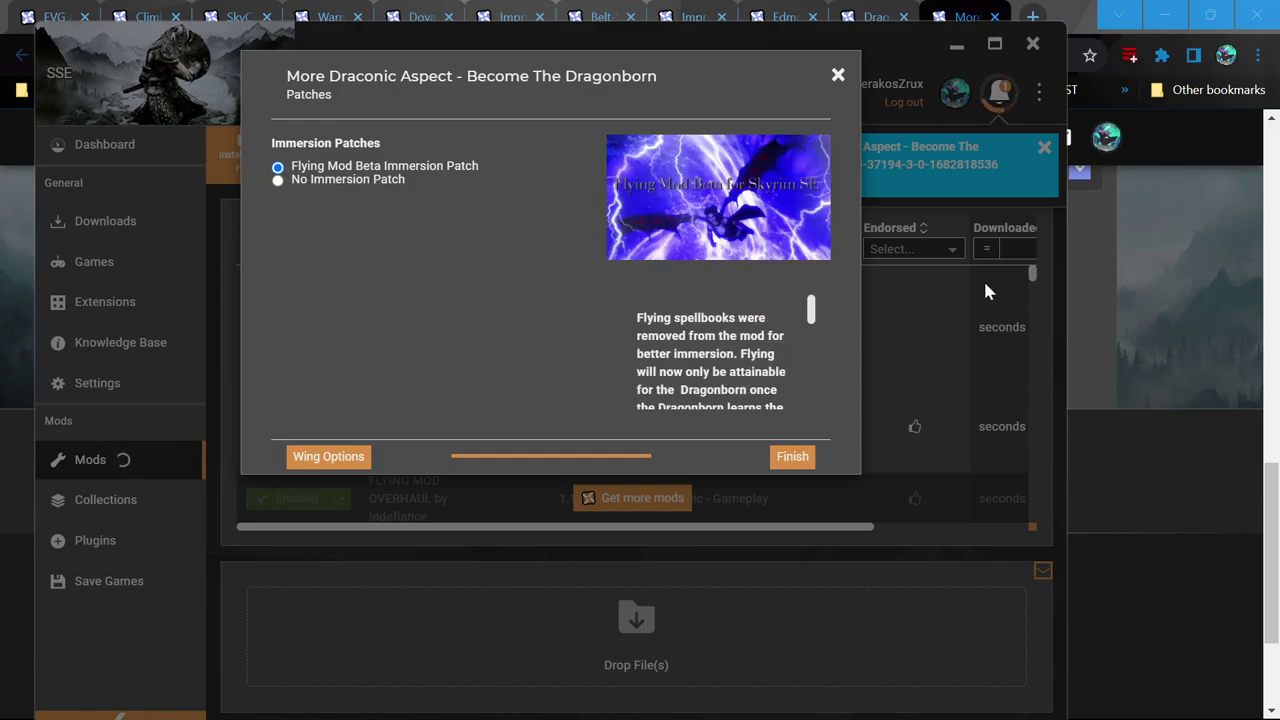
pyautogui.click(795, 454)
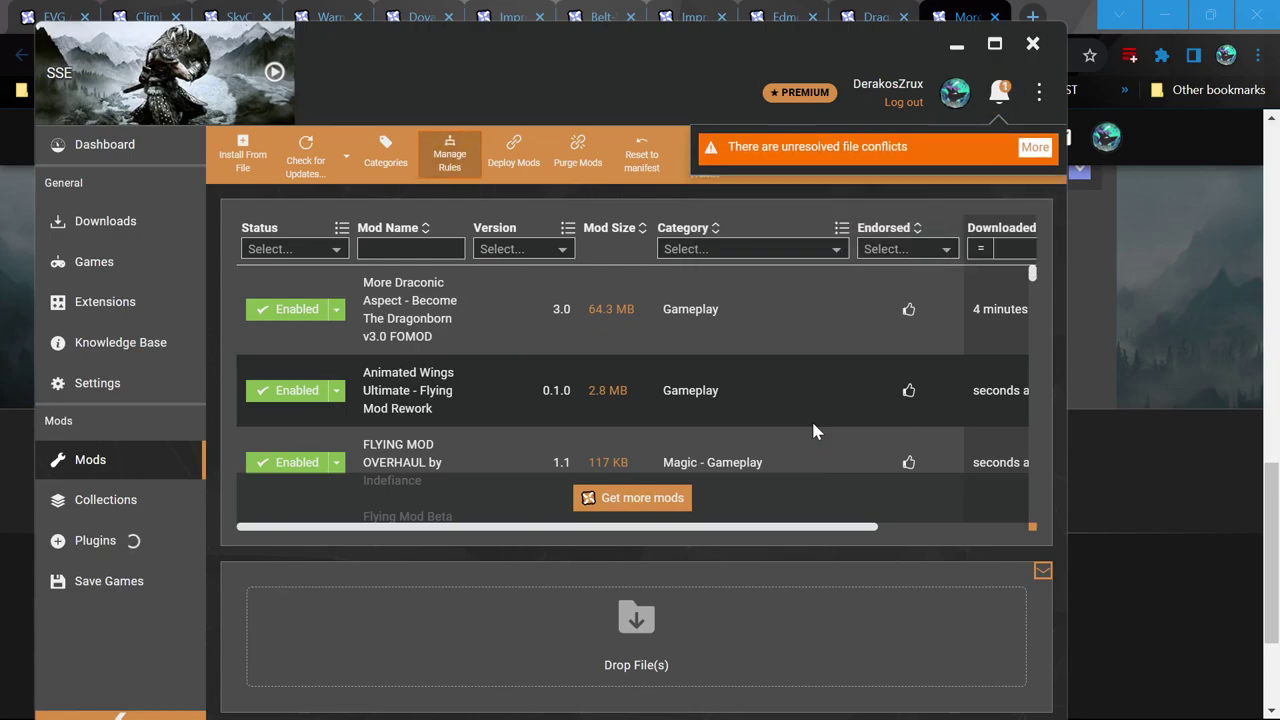
# - Open the unresolved file conflicts and set Animated Wings Ultimate - Flying Mod Rework to load before More Draconic Aspect
pyautogui.click(1035, 148)
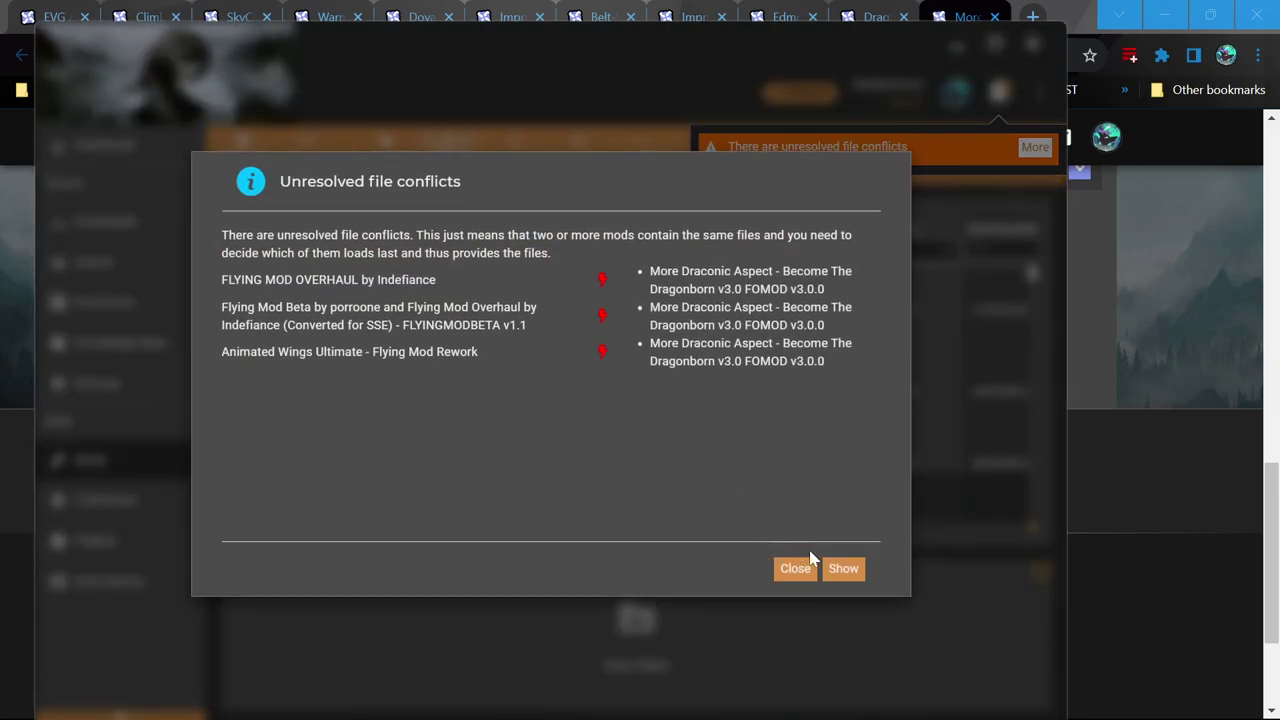
pyautogui.click(800, 562)
pyautogui.scroll(-2, 530, 338)
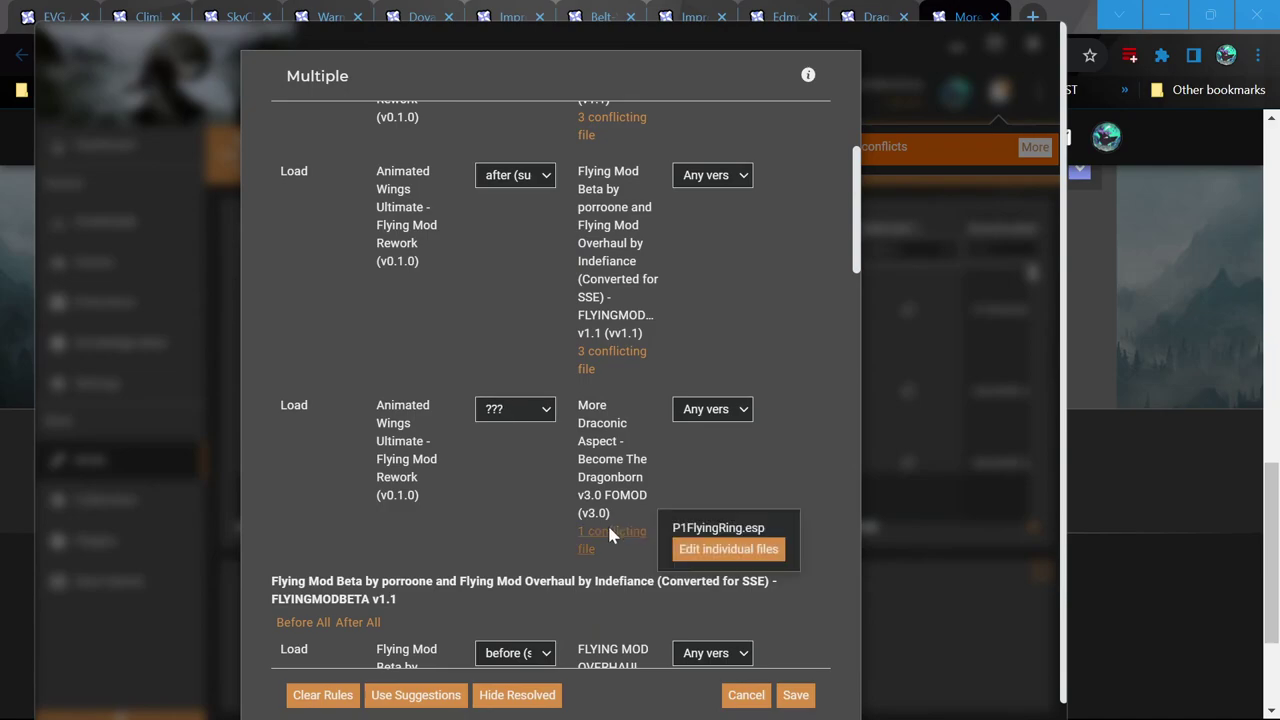
pyautogui.click(513, 412)
pyautogui.click(530, 445)
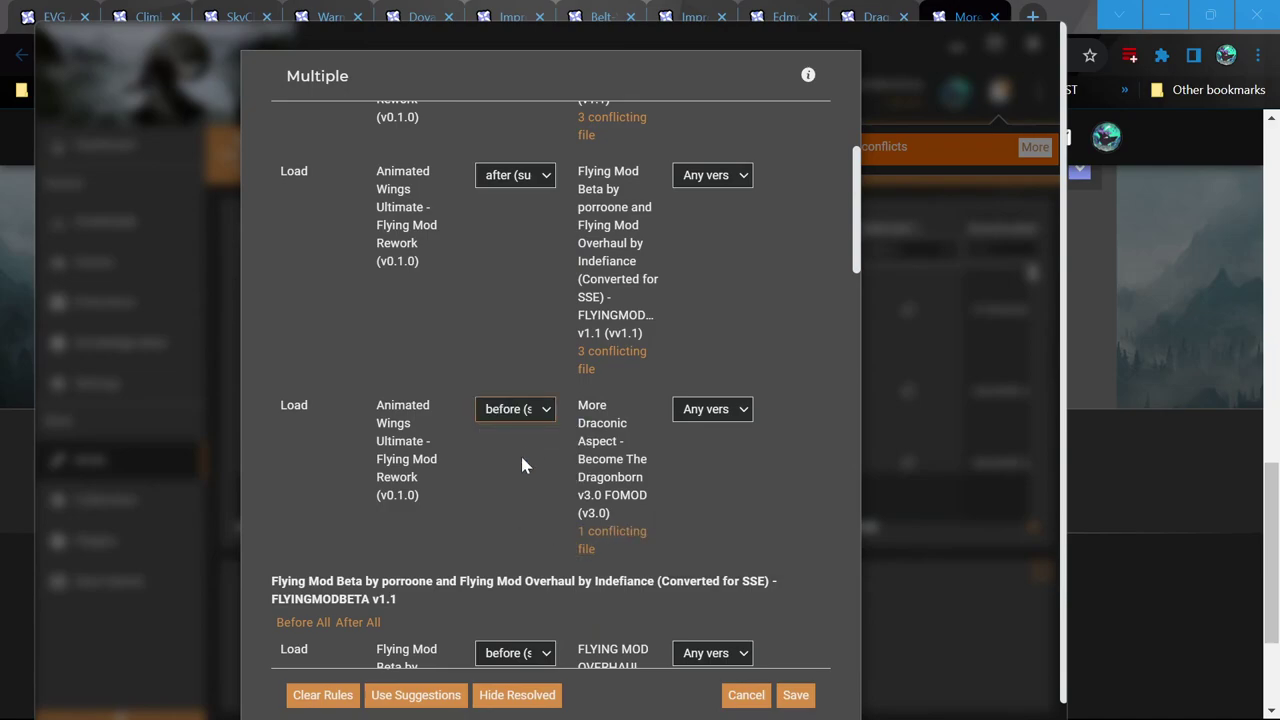
# - Set Flying Mod Beta and Flying Mod Overhaul to load before More Draconic Aspect and save the conflict rules
pyautogui.scroll(-7, 508, 473)
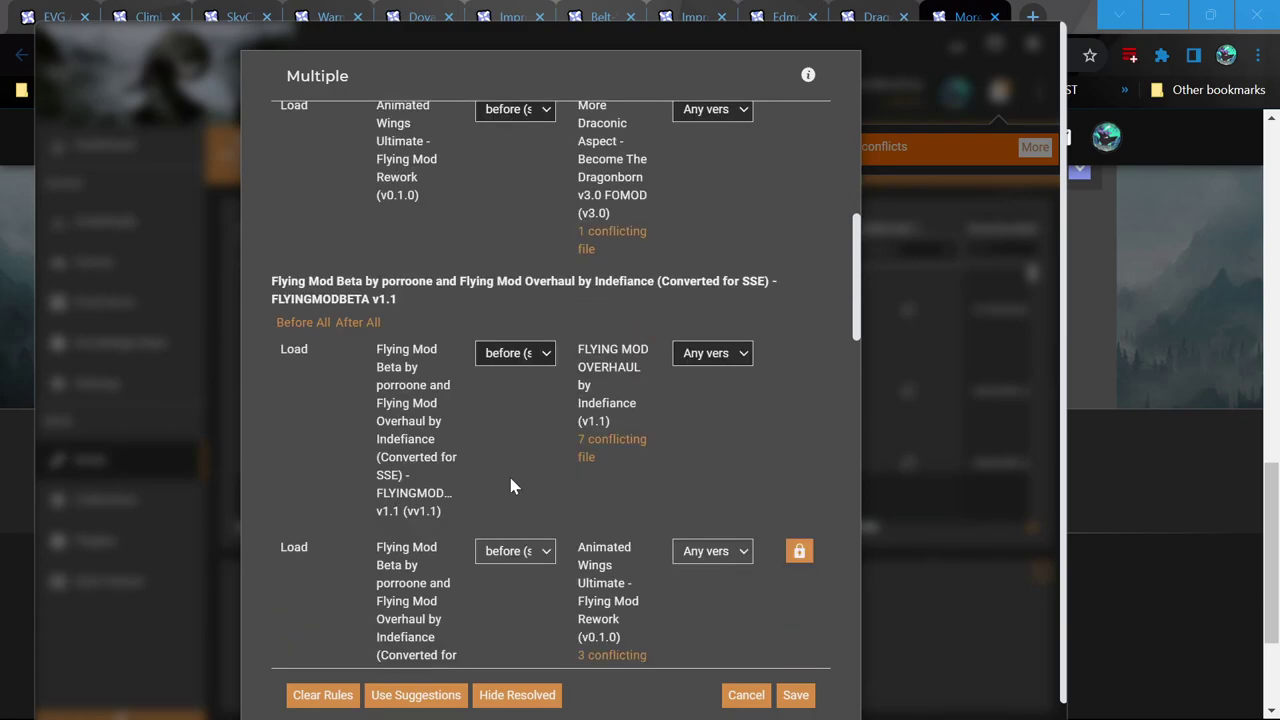
pyautogui.click(521, 352)
pyautogui.click(525, 381)
pyautogui.scroll(-7, 531, 431)
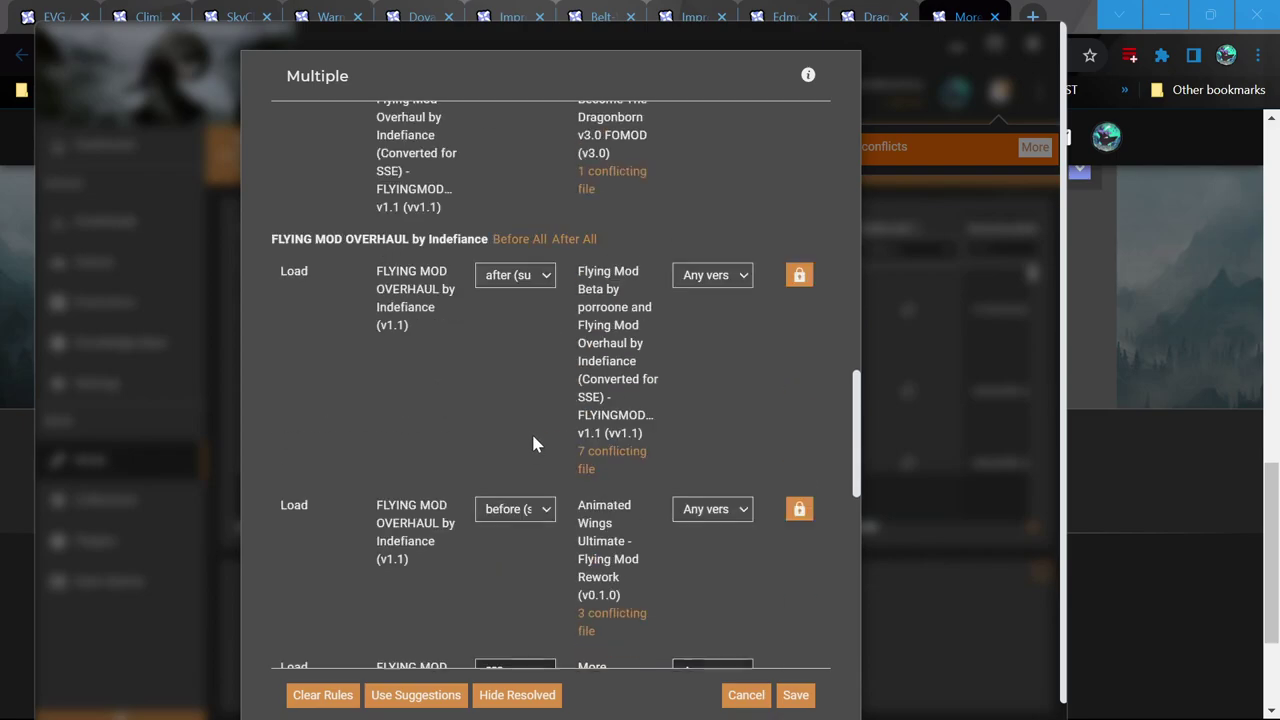
pyautogui.click(506, 369)
pyautogui.click(514, 405)
pyautogui.scroll(-5, 514, 443)
pyautogui.click(803, 695)
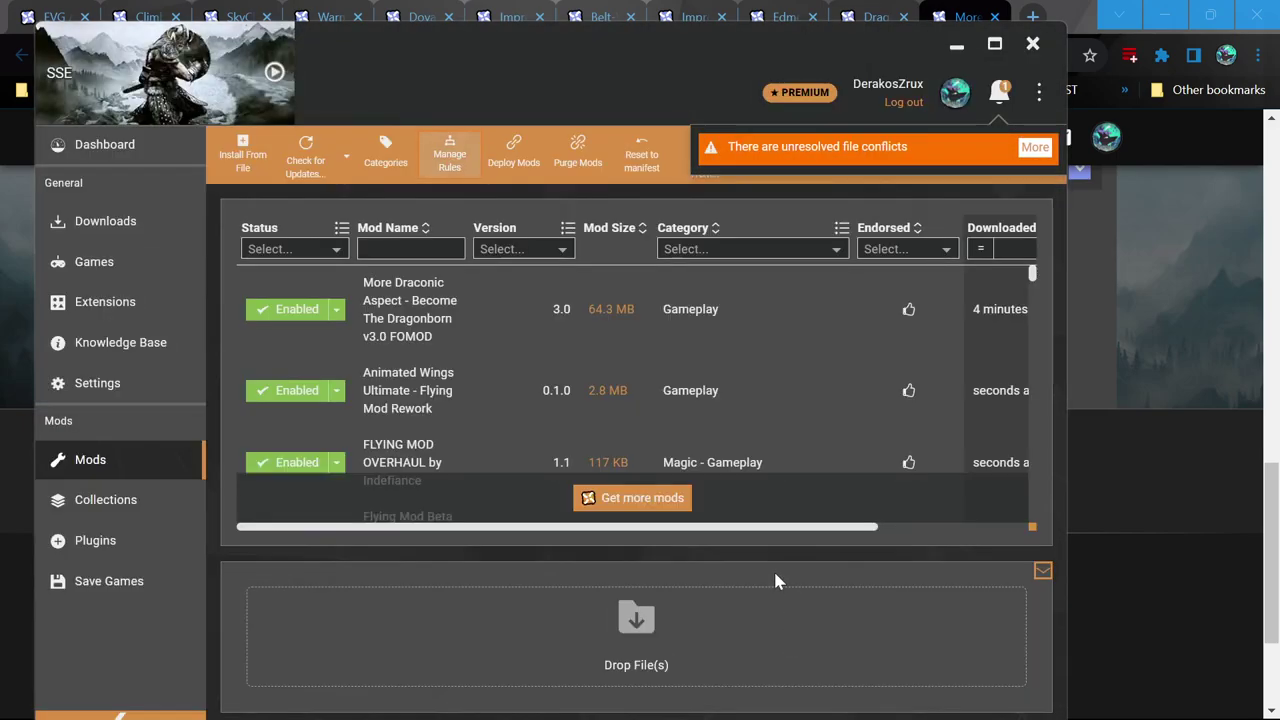
# - Send the optional Colors for More Draconic Dragon Aspect v3.0 FOMOD file from Nexus Mods to the mod manager
pyautogui.click(963, 14)
pyautogui.click(1111, 206)
pyautogui.scroll(-5, 646, 491)
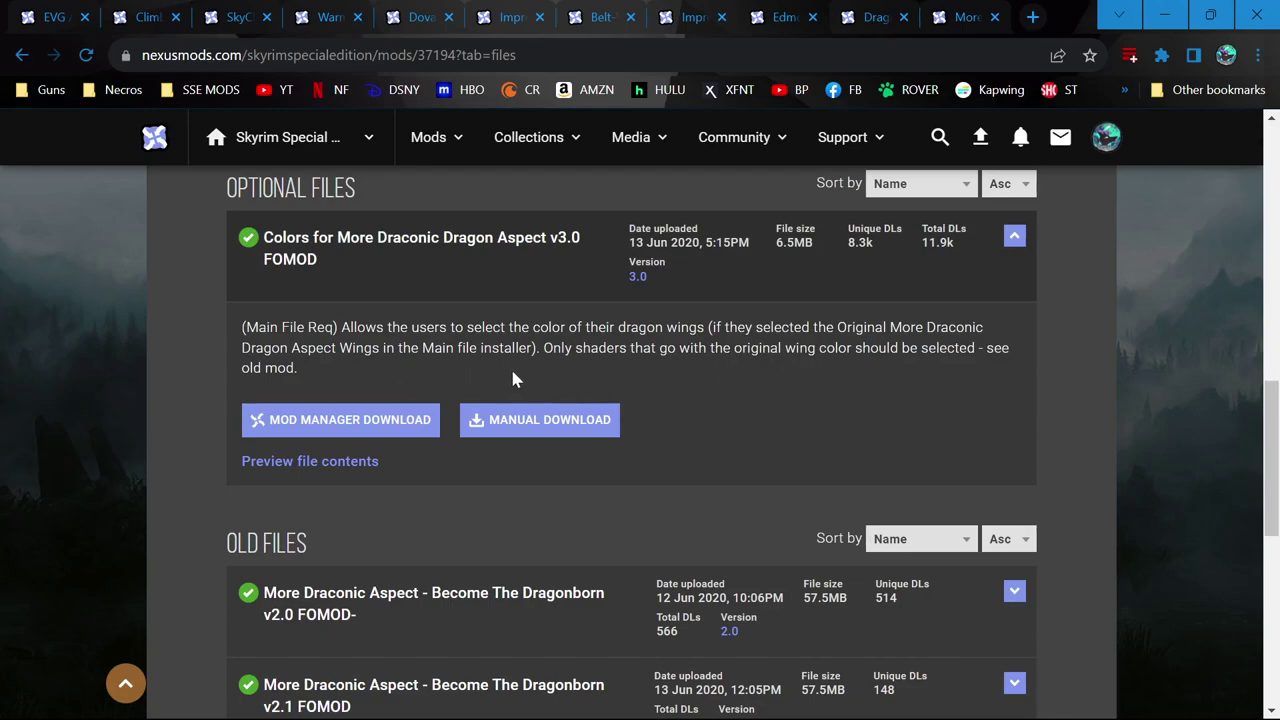
pyautogui.click(295, 425)
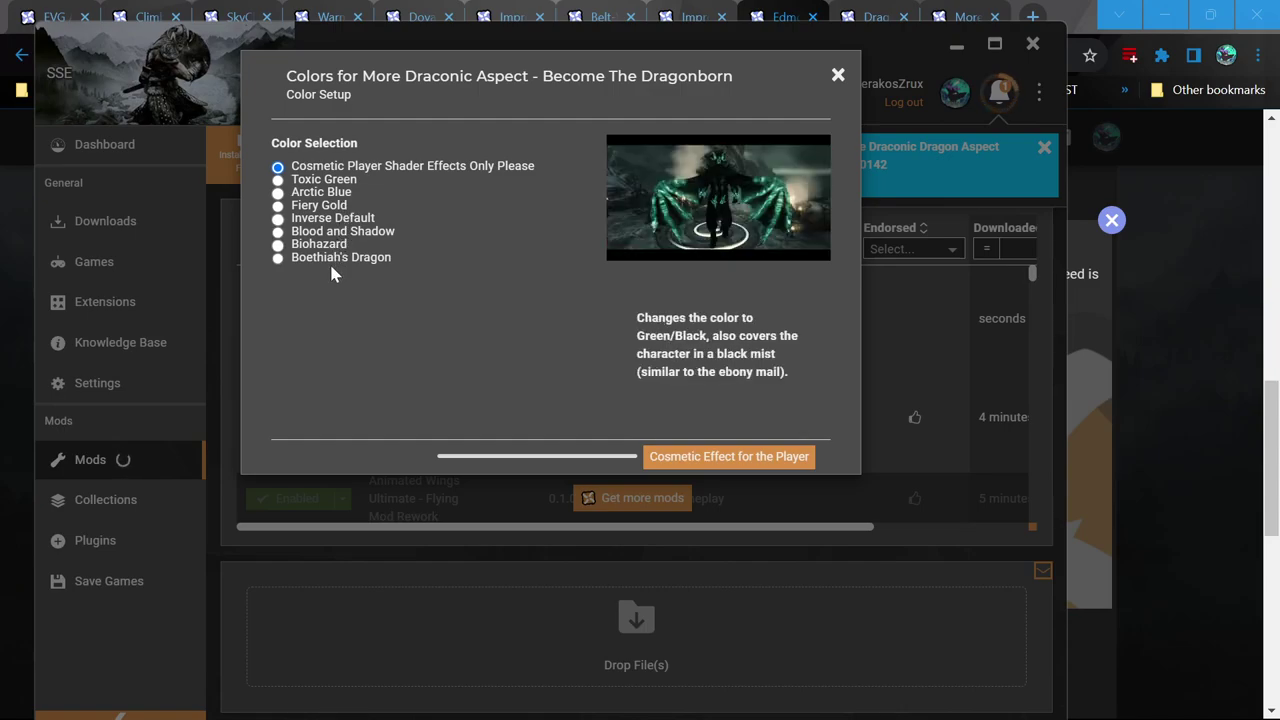
# - Choose the Arctic Blue color, compare the cosmetic effects and finish the Colors installer with Light Effect
pyautogui.click(288, 192)
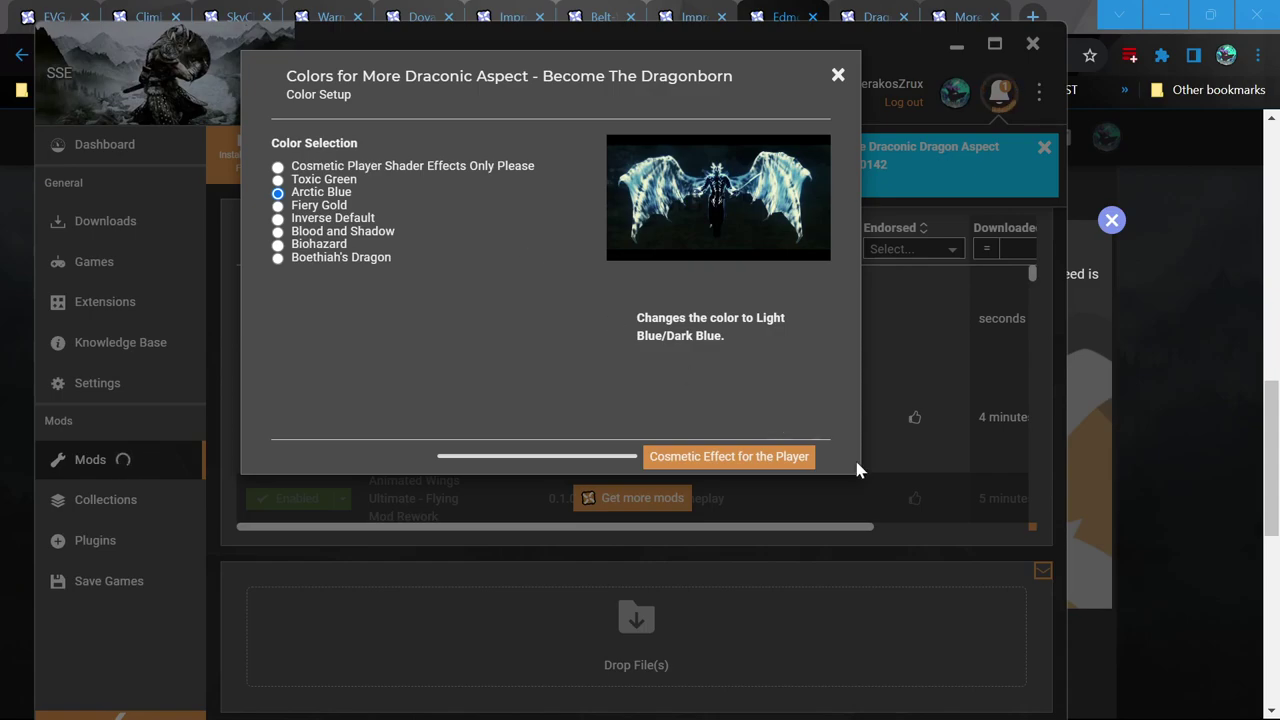
pyautogui.click(737, 457)
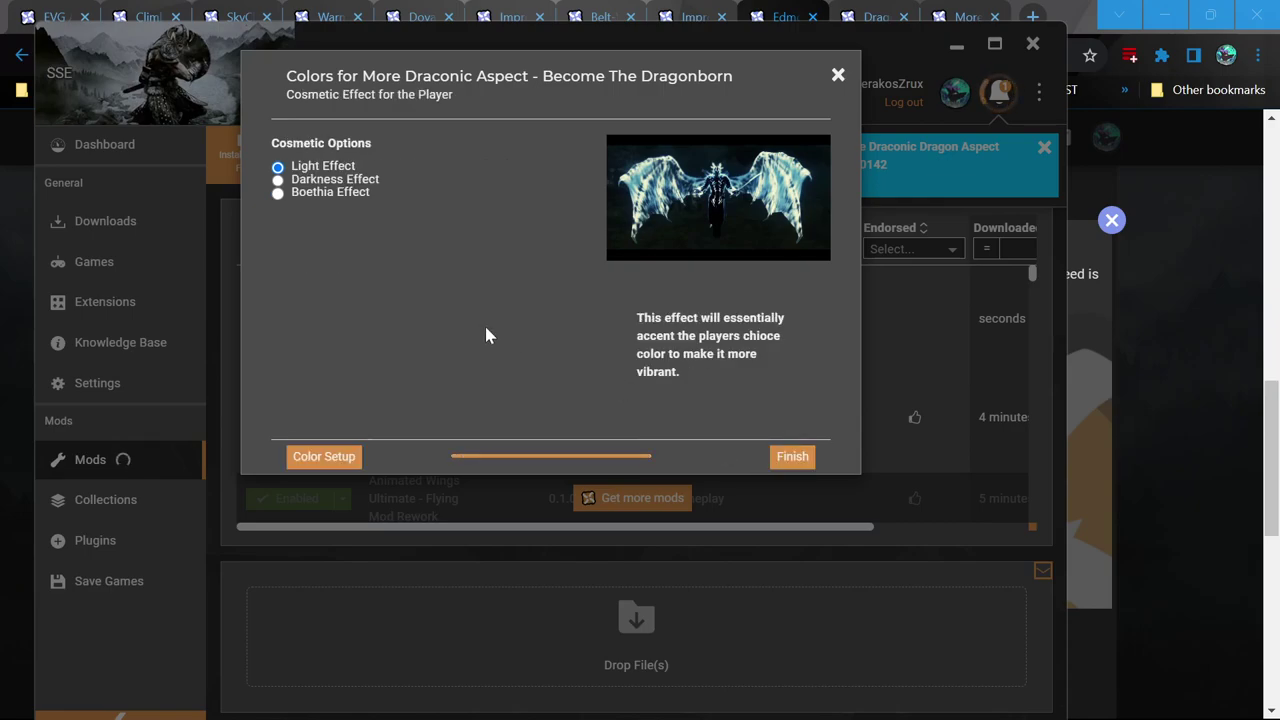
pyautogui.moveTo(375, 181)
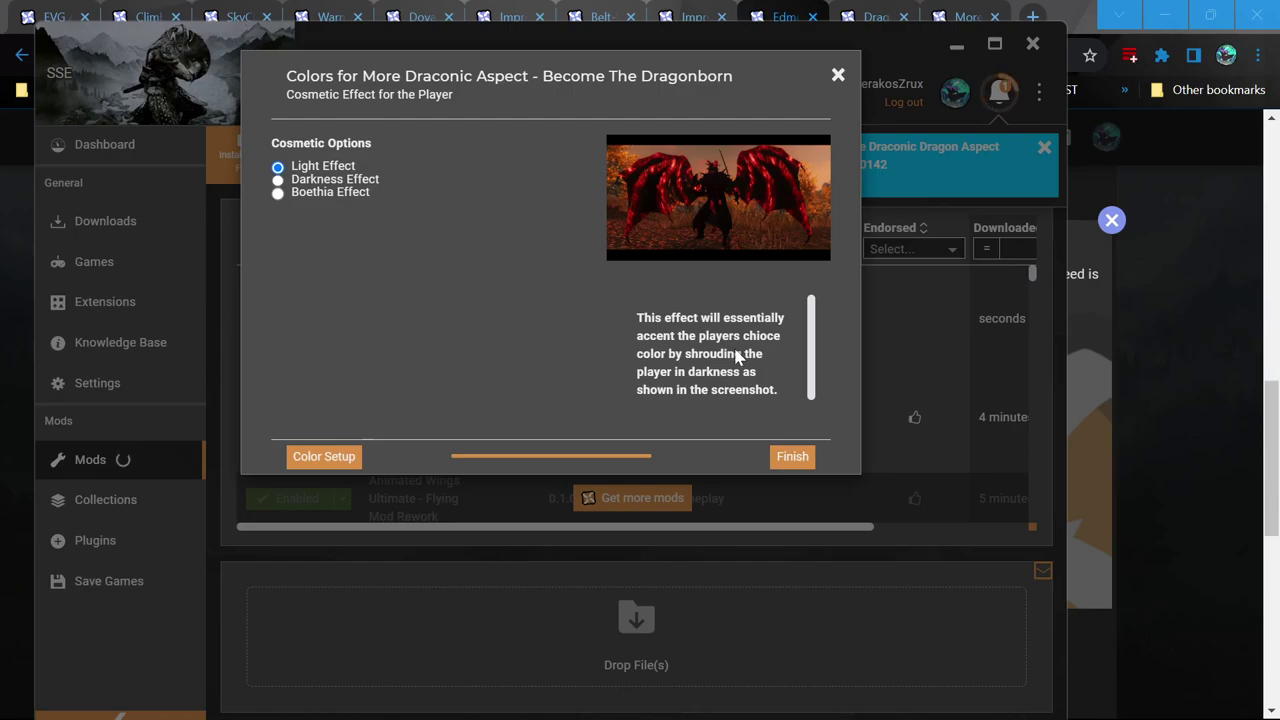
pyautogui.scroll(-1, 722, 397)
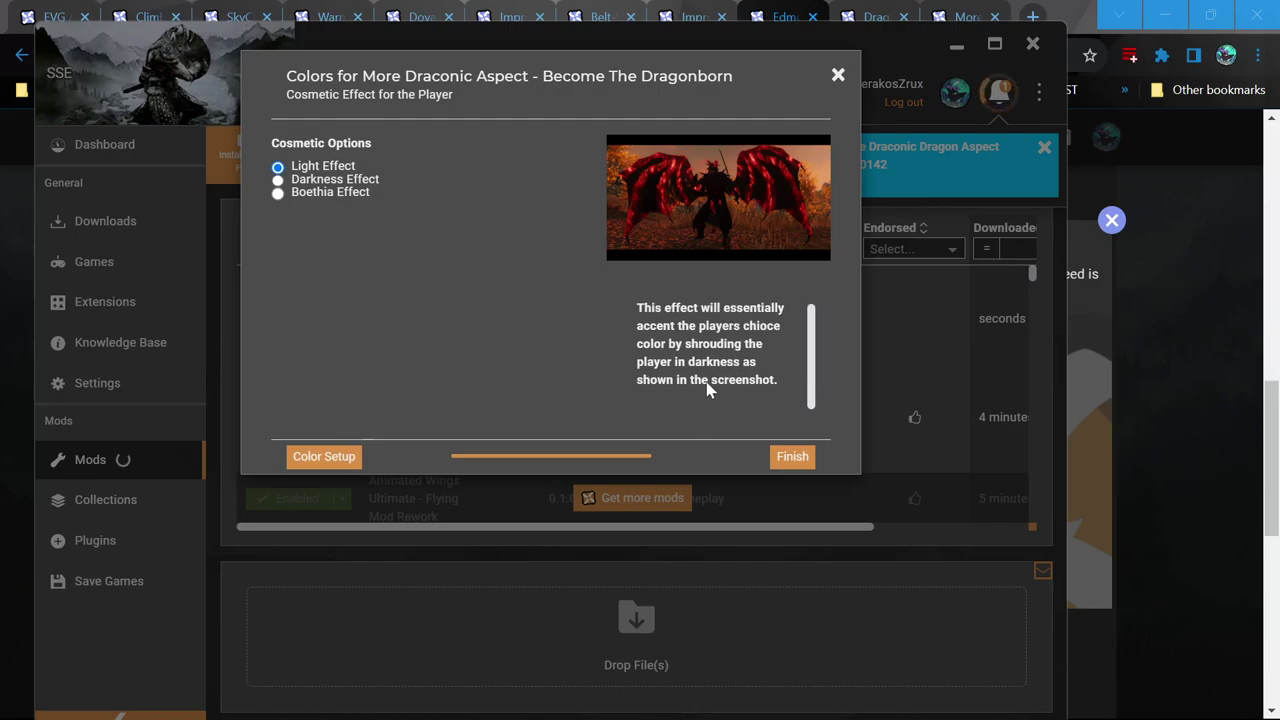
pyautogui.moveTo(343, 195)
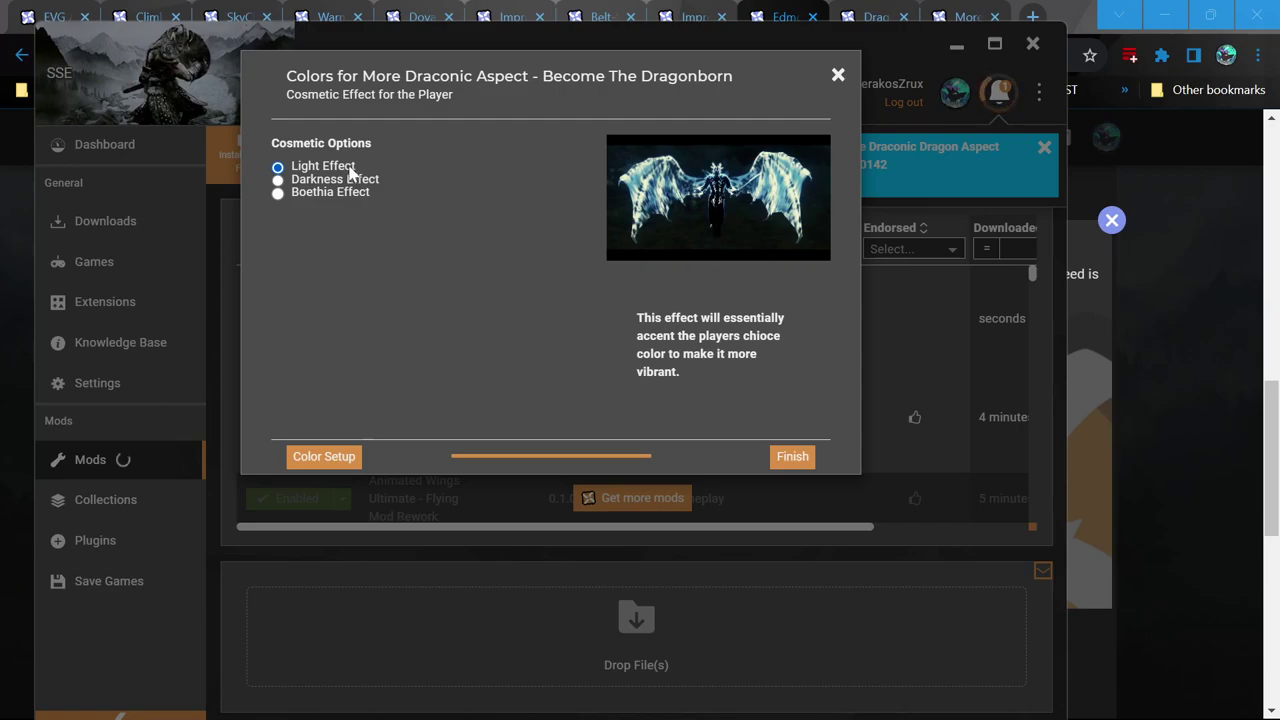
pyautogui.click(793, 456)
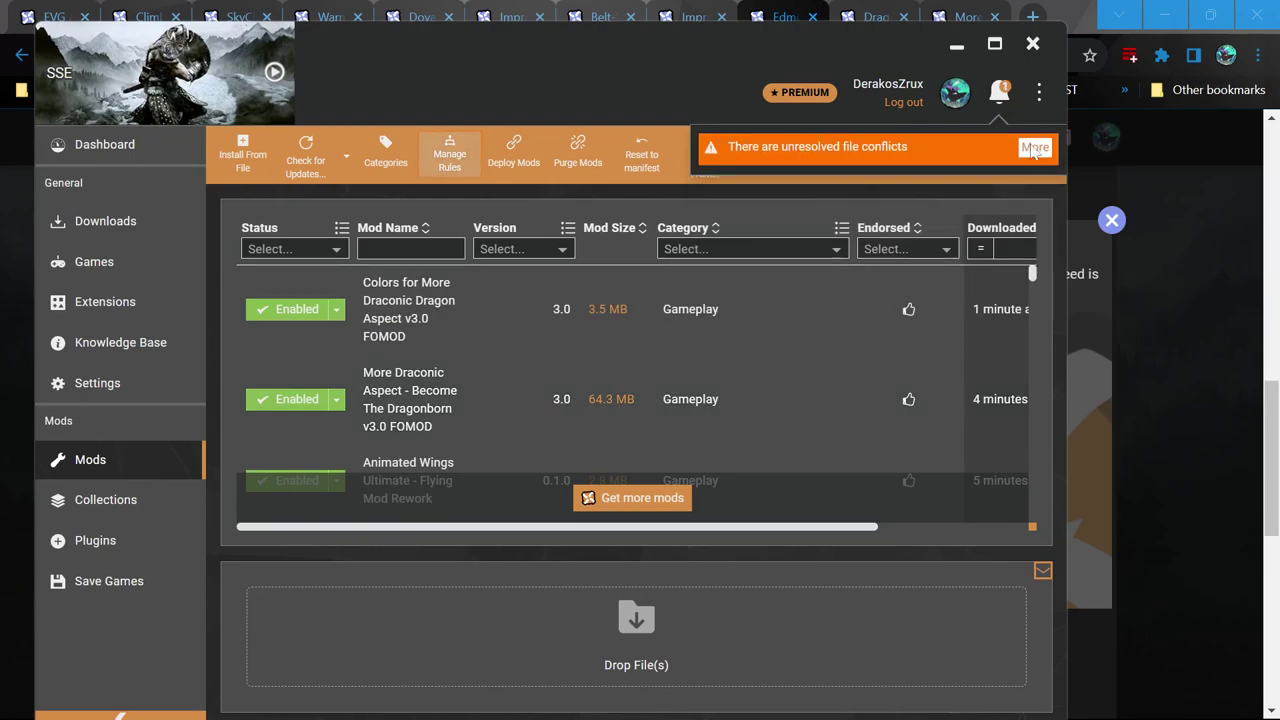
# - Resolve the file conflicts by loading the Colors mod after both Unique Dragon Aspect - SSE and More Draconic Aspect, and save the rules
pyautogui.click(1035, 146)
pyautogui.click(845, 570)
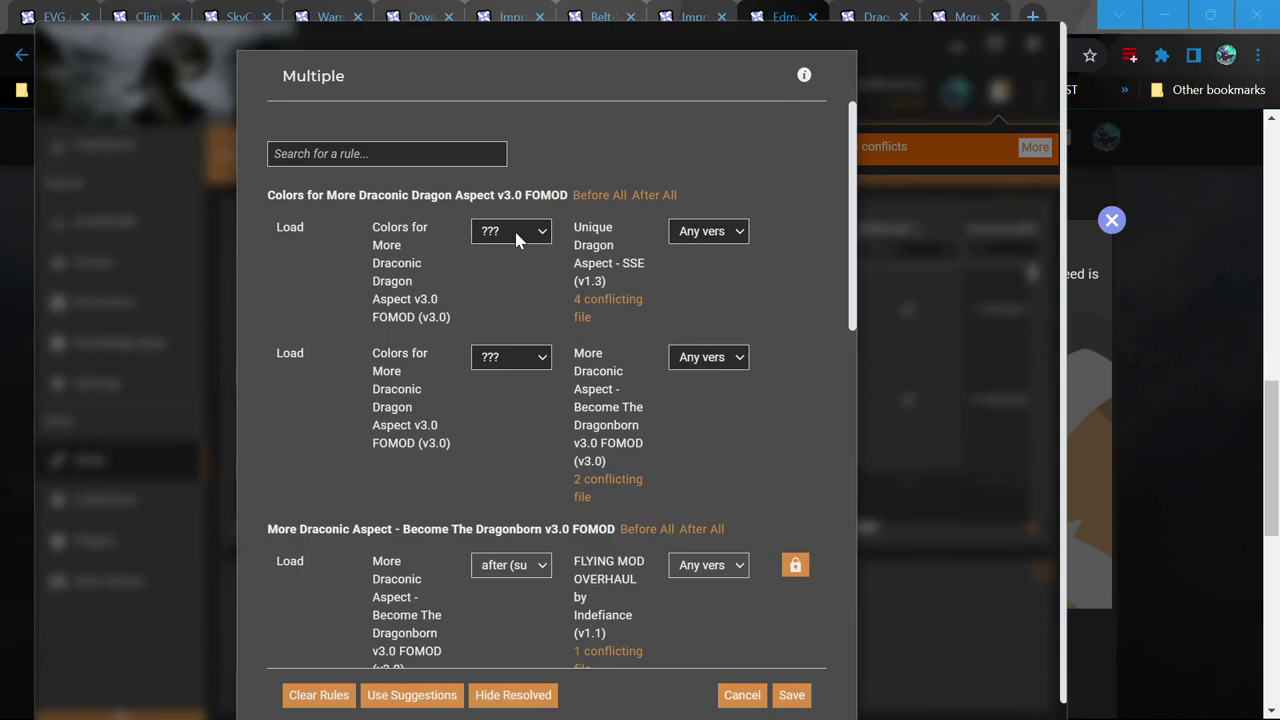
pyautogui.click(514, 228)
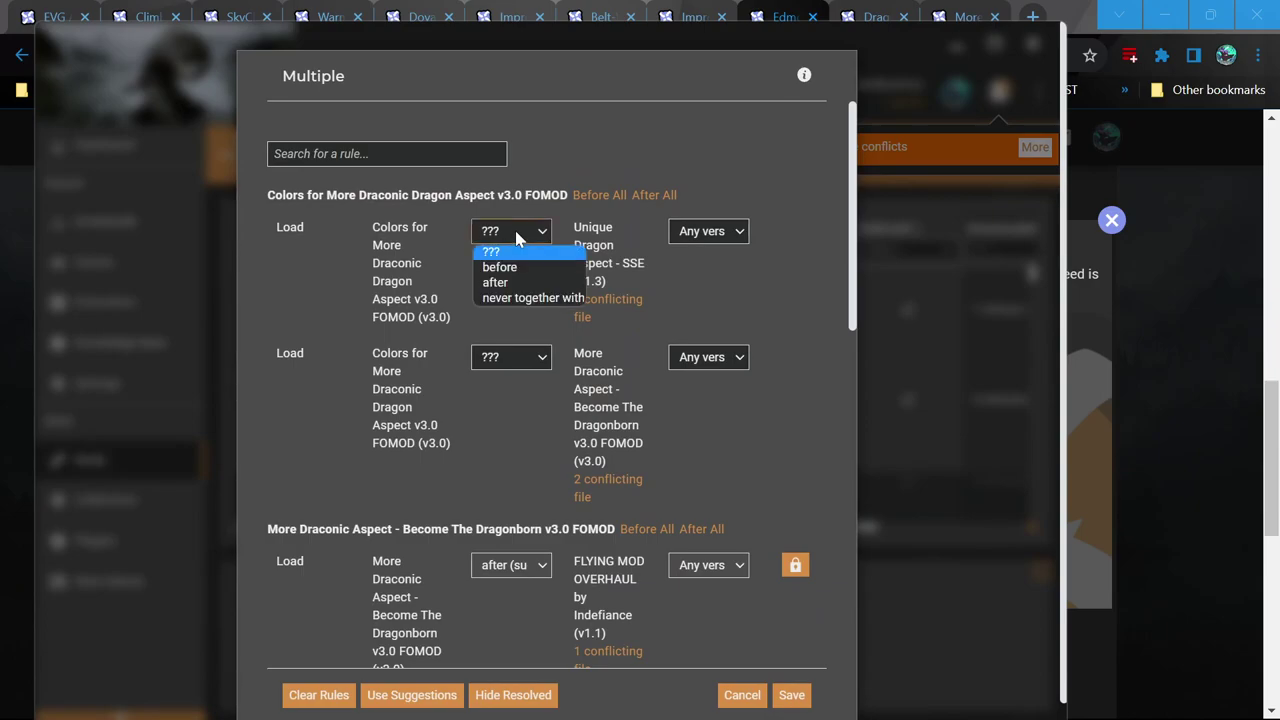
pyautogui.click(527, 286)
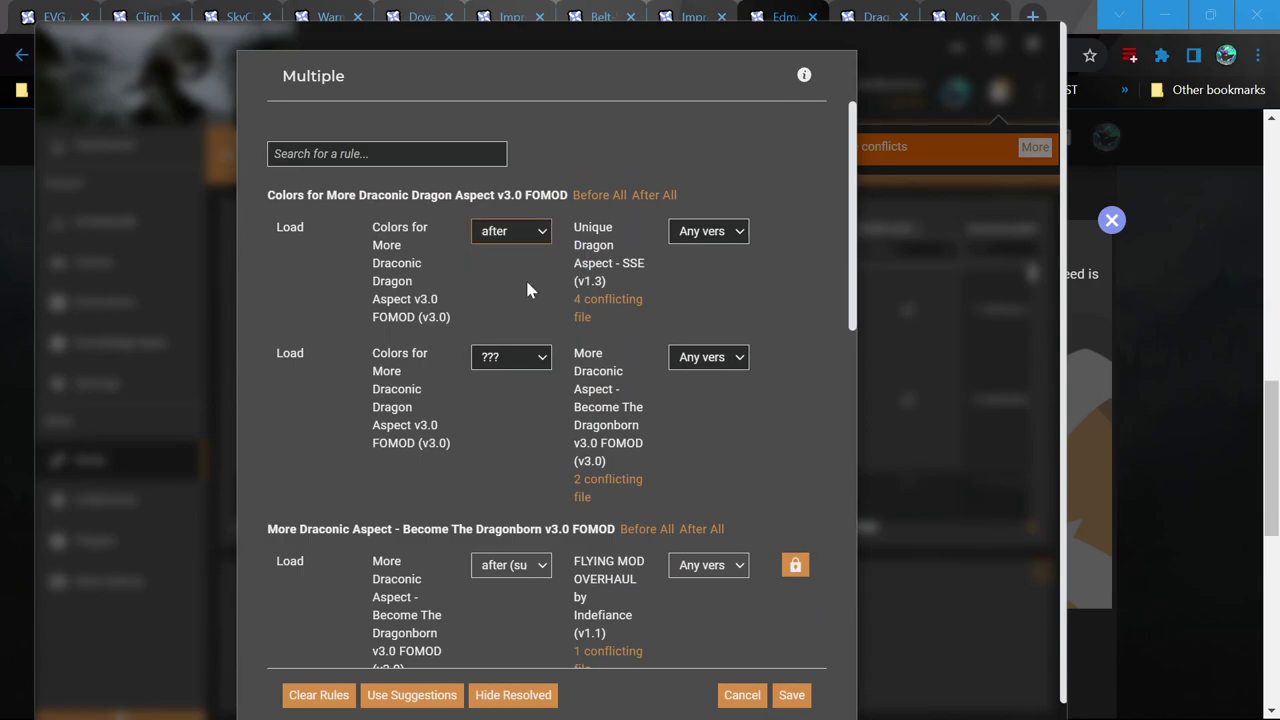
pyautogui.click(523, 356)
pyautogui.click(510, 408)
pyautogui.scroll(-5, 510, 428)
pyautogui.scroll(-3, 510, 428)
pyautogui.click(791, 695)
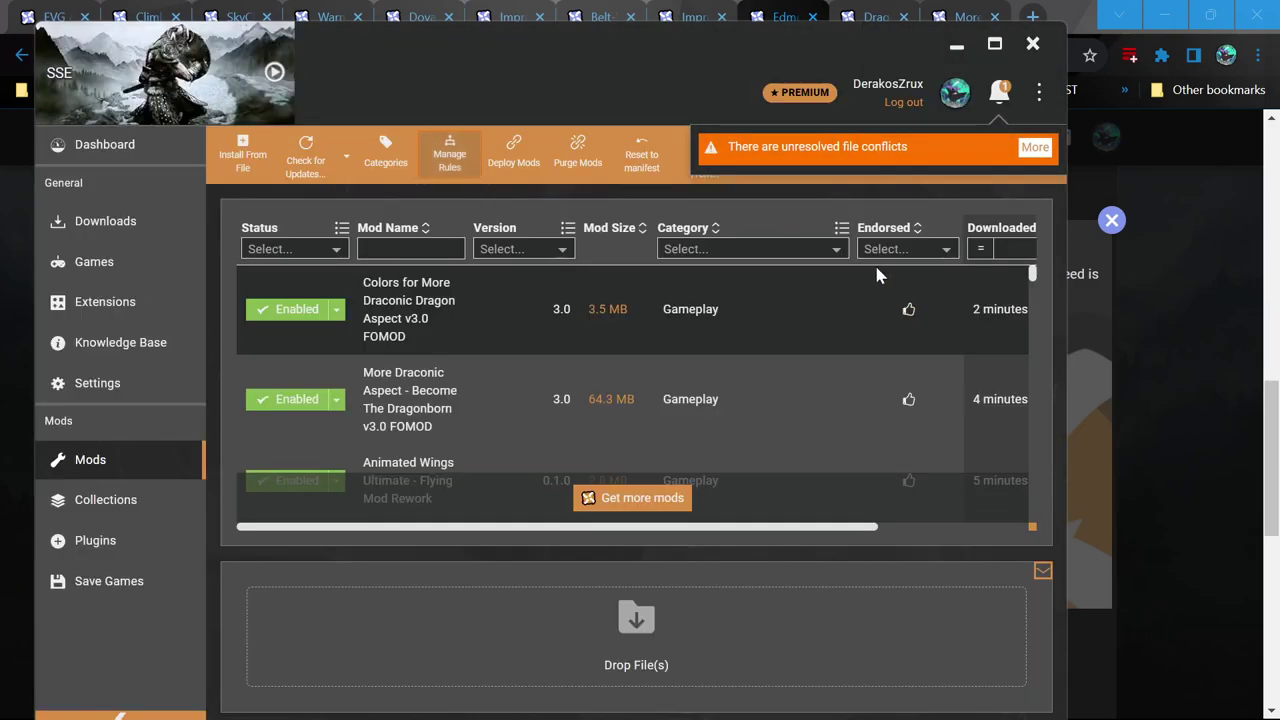
# - Read the features, version differences and compatibility notes in the Dragon Aspect Overhaul description on Nexus Mods
pyautogui.click(920, 12)
pyautogui.scroll(-9, 320, 485)
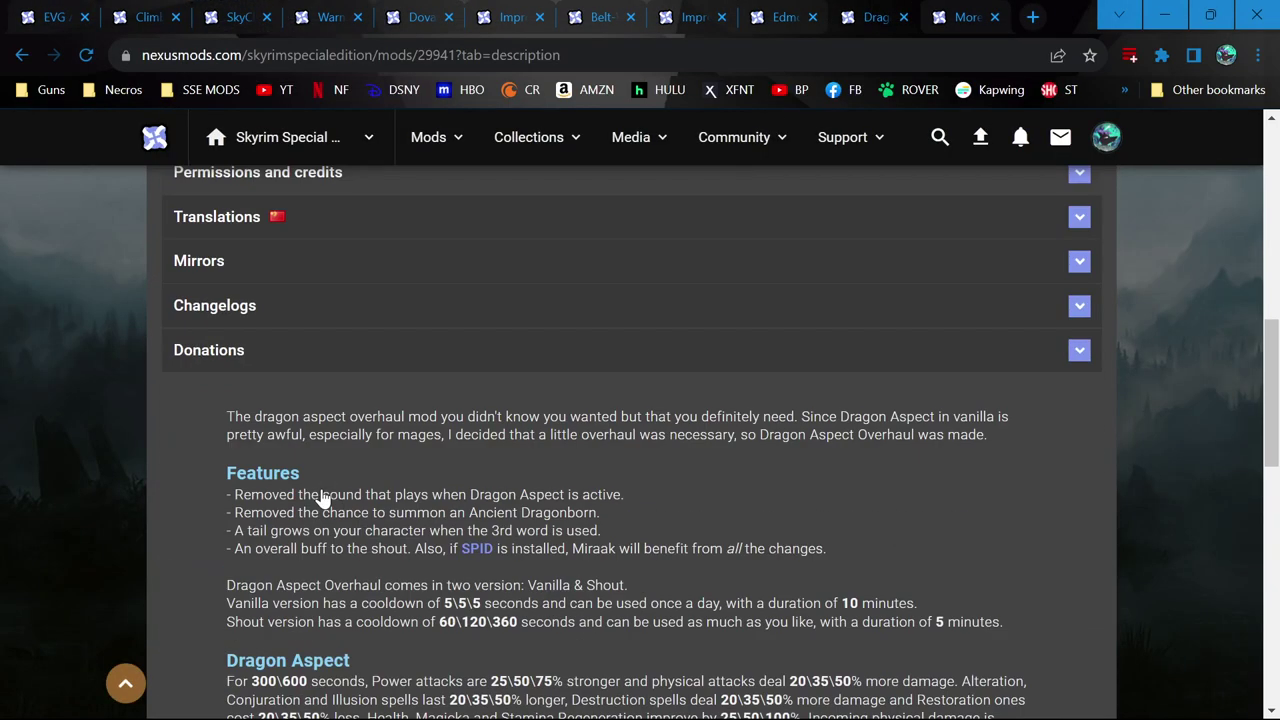
pyautogui.scroll(-4, 322, 500)
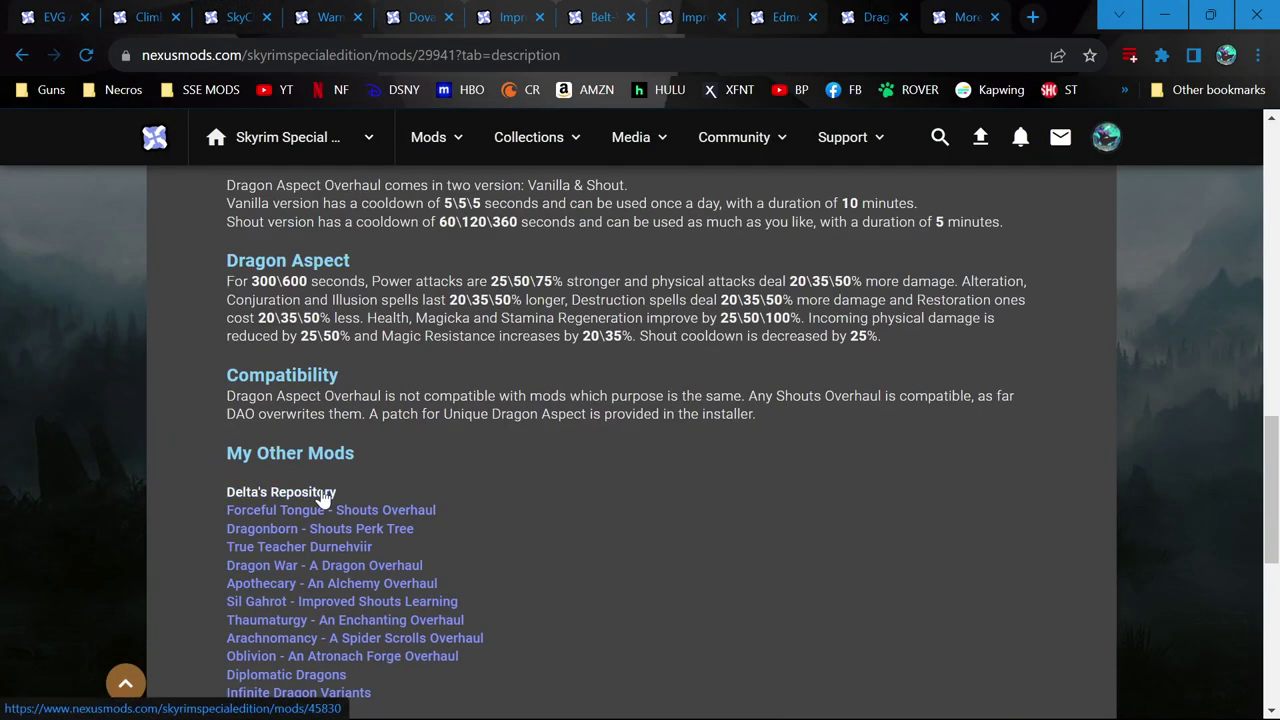
pyautogui.scroll(-1, 322, 500)
pyautogui.scroll(4, 440, 580)
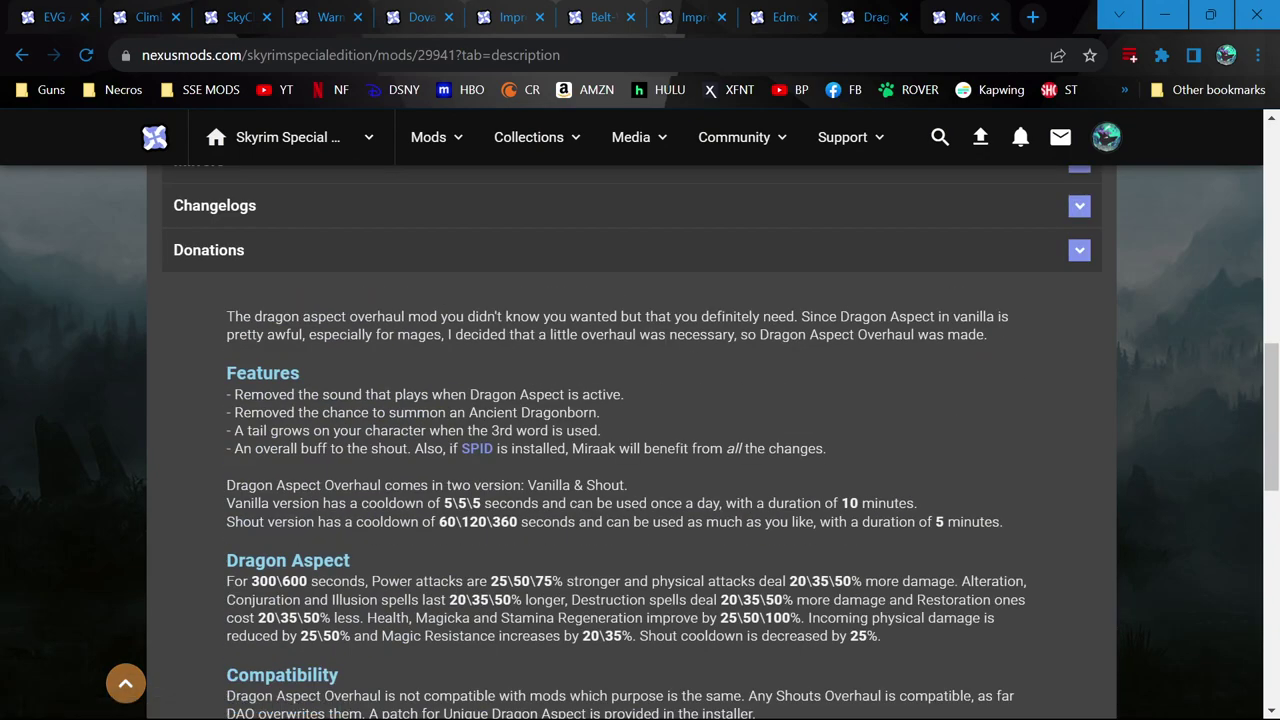
pyautogui.moveTo(953, 713)
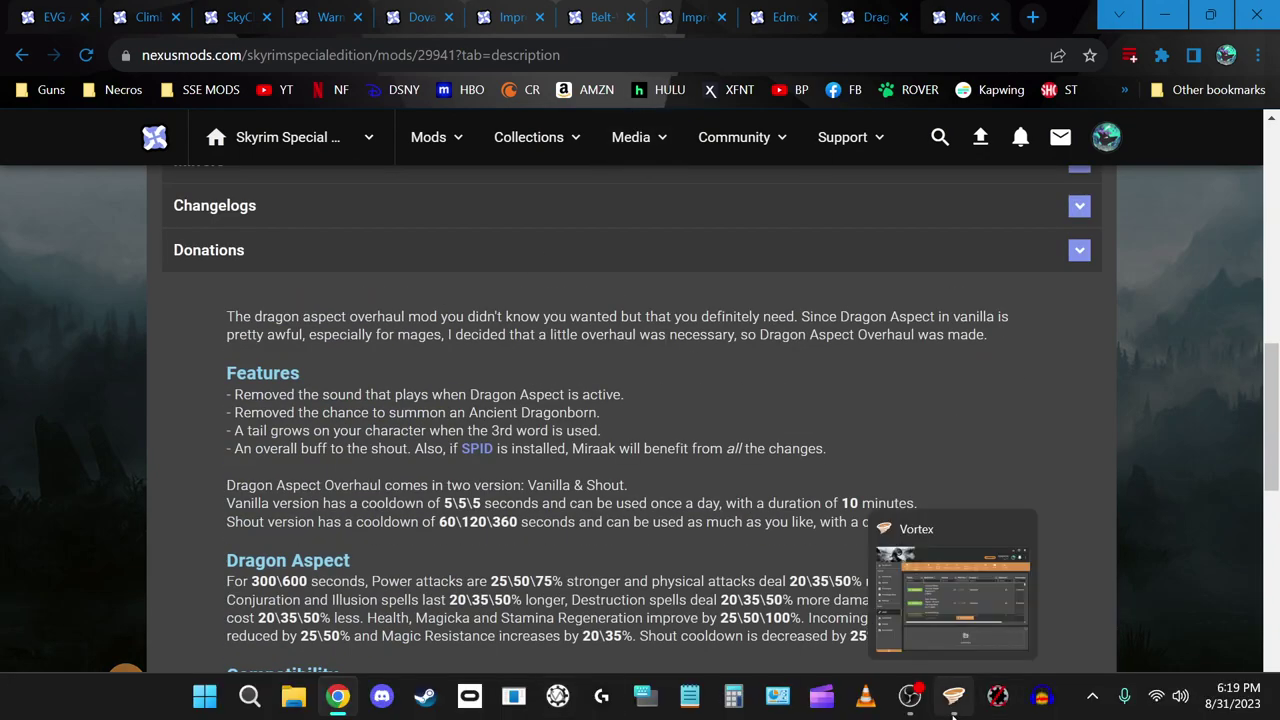
# - Return to the More Draconic Aspect mod page and show its description
pyautogui.click(870, 17)
pyautogui.press('Escape')
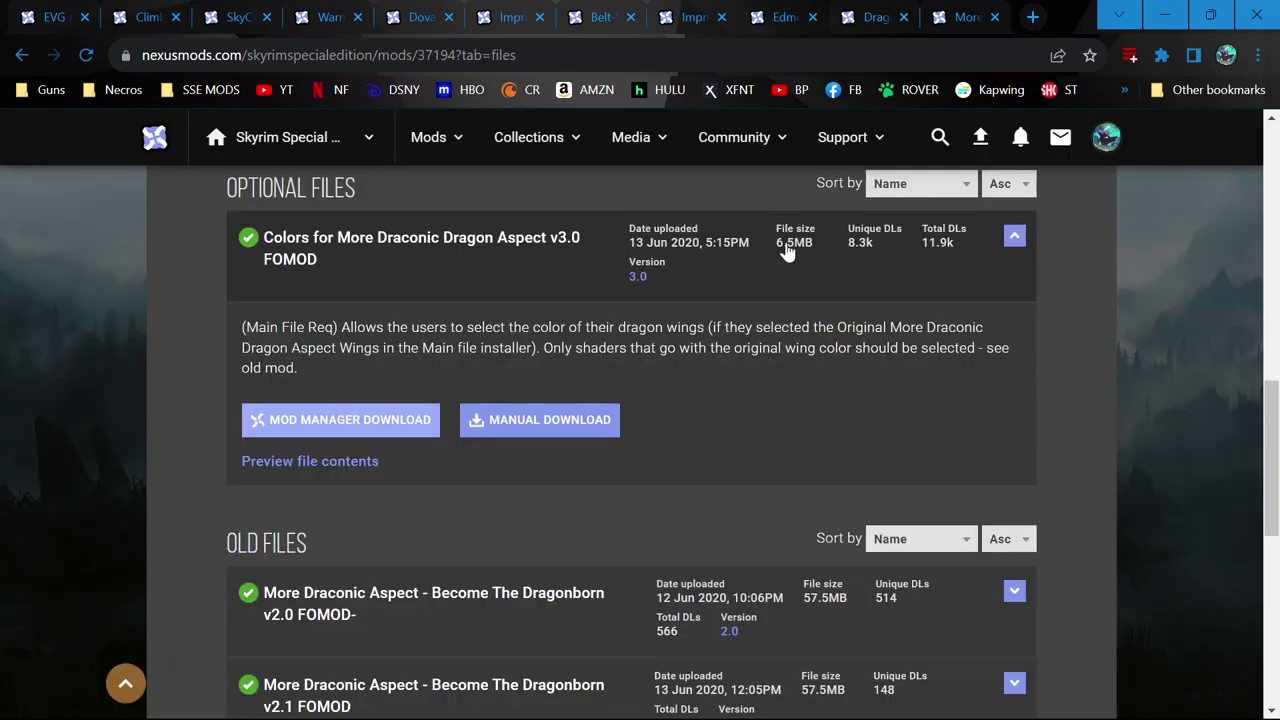
pyautogui.scroll(7, 202, 397)
pyautogui.click(201, 362)
# - Reopen the recently closed Unique Dragon Aspect page, check its overview and compatibility notes, and close it again
pyautogui.click(1258, 55)
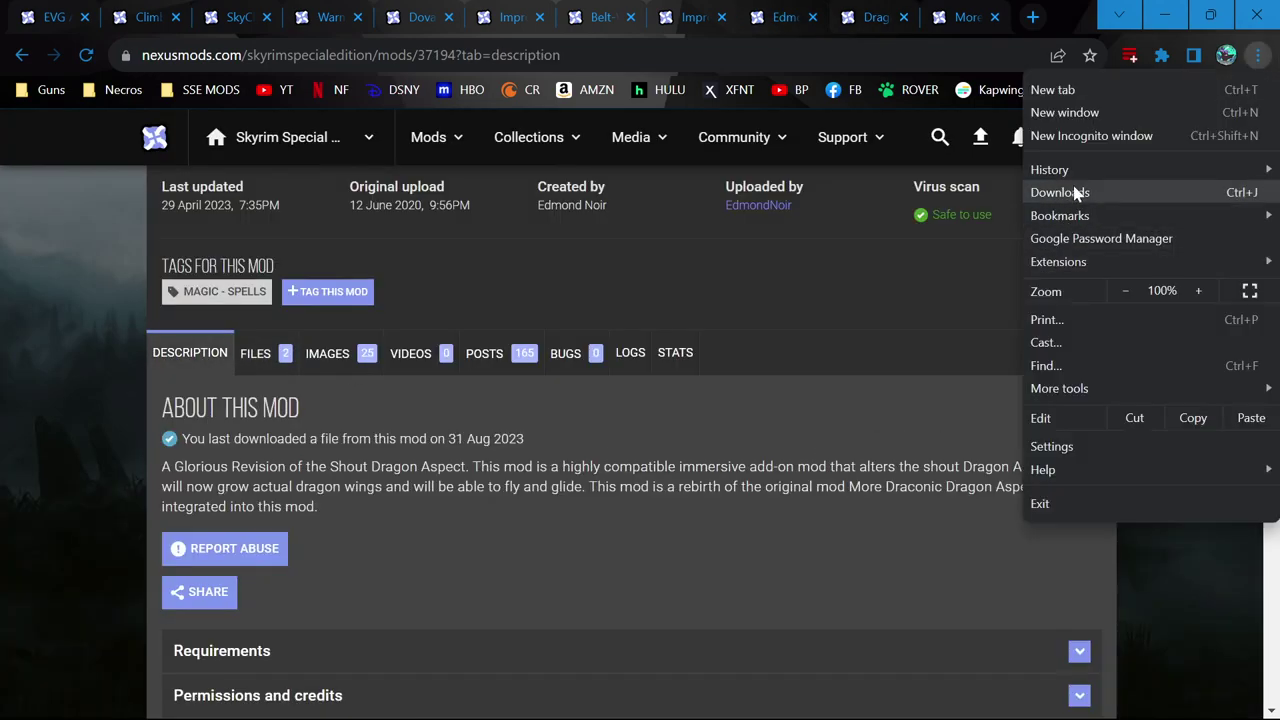
pyautogui.moveTo(1072, 170)
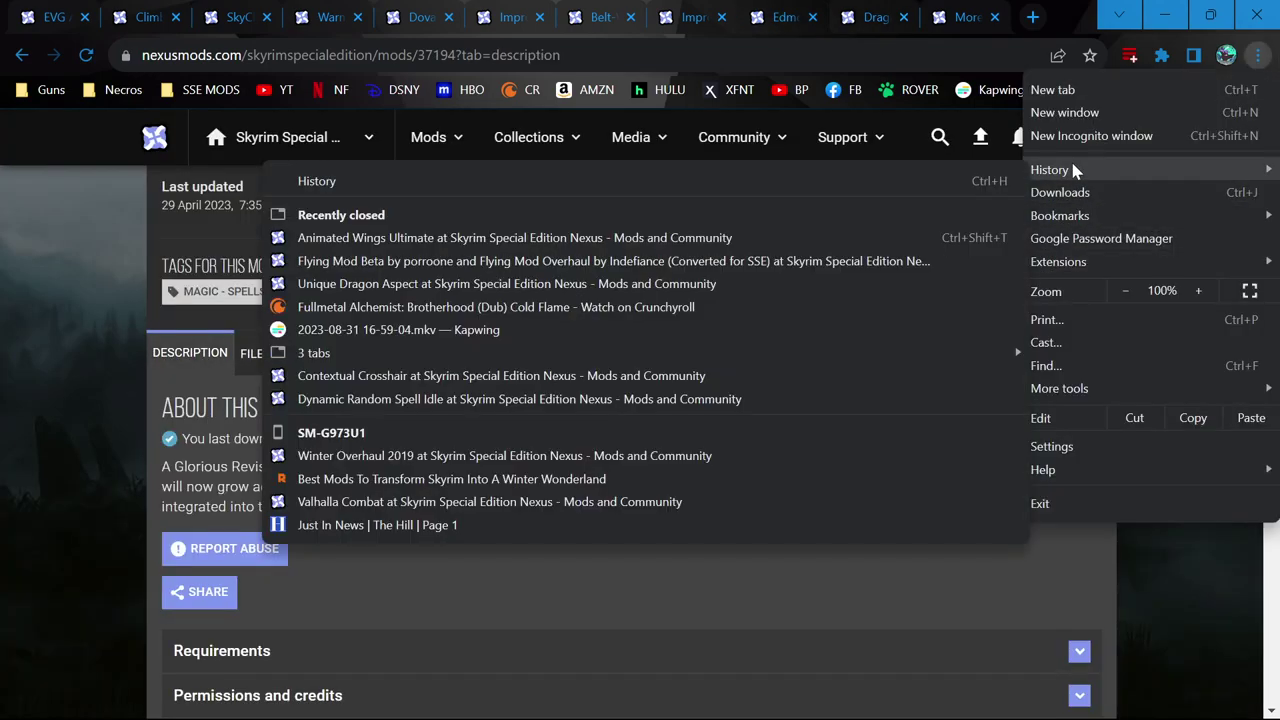
pyautogui.click(594, 283)
pyautogui.click(185, 343)
pyautogui.scroll(-10, 181, 350)
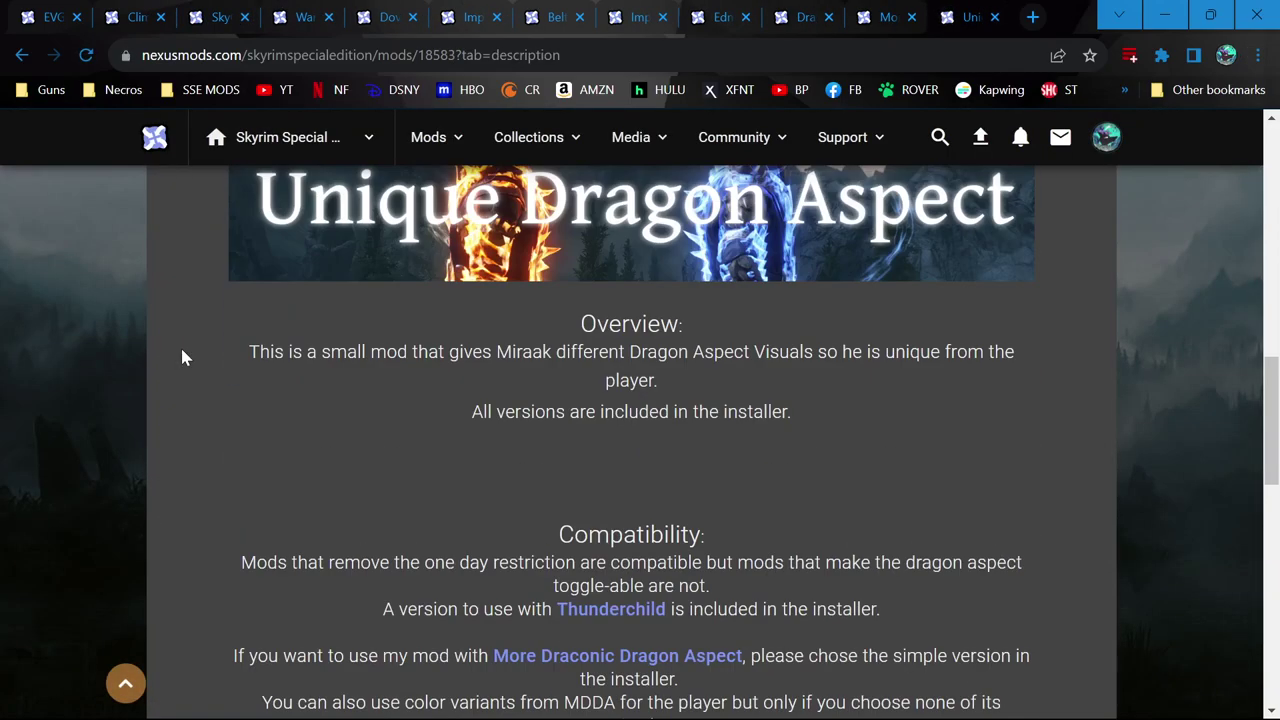
pyautogui.scroll(8, 181, 358)
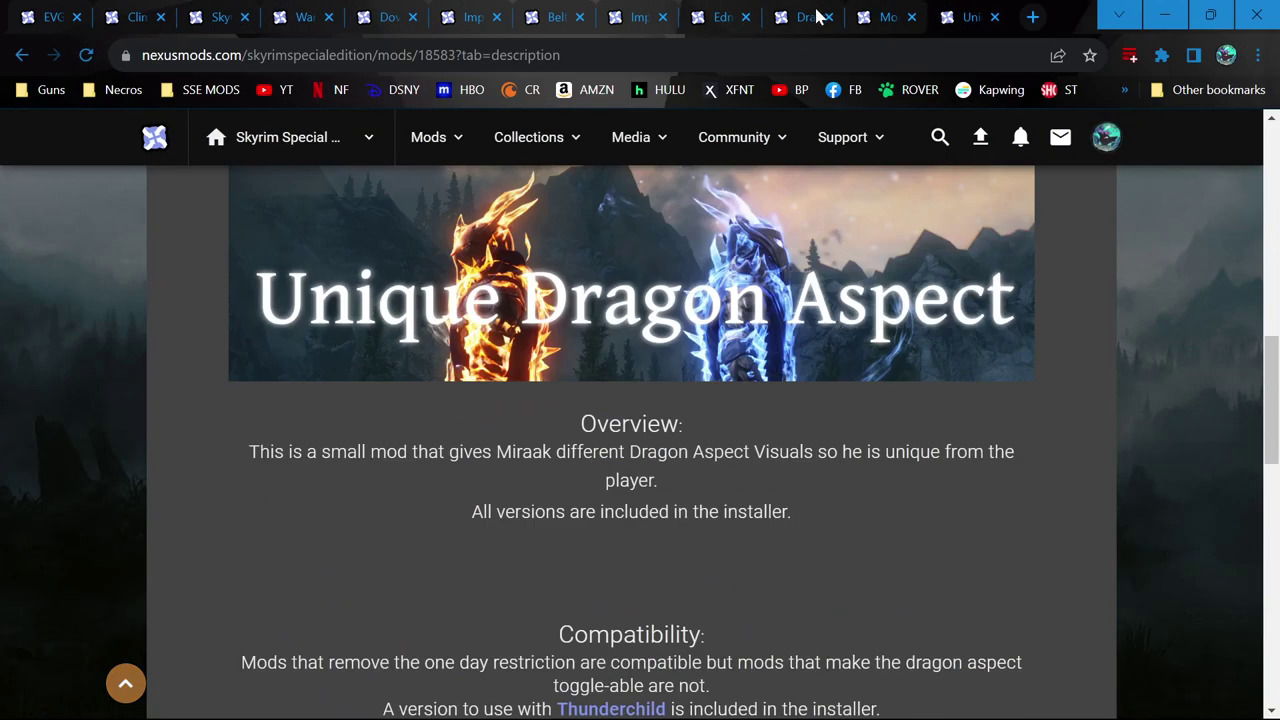
pyautogui.click(994, 17)
# - Read the required files, flying integration install notes and recommended load order in the More Draconic Aspect description
pyautogui.scroll(-10, 440, 400)
pyautogui.scroll(1, 485, 524)
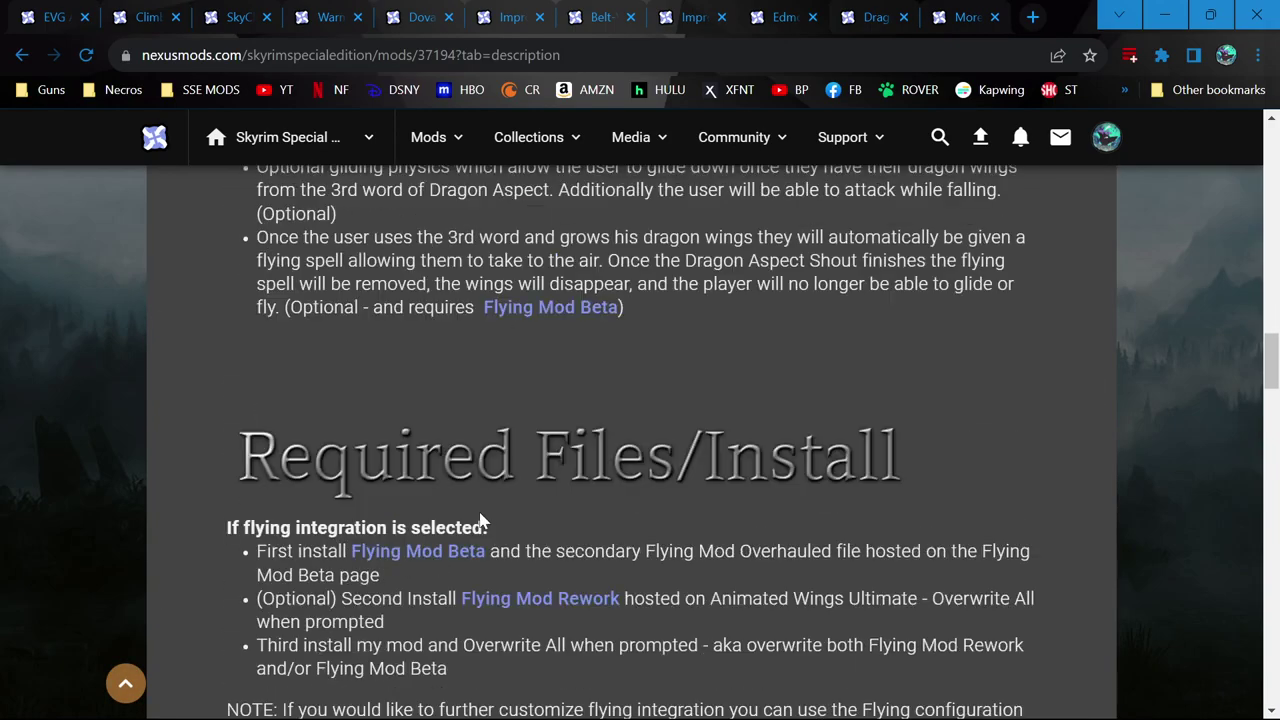
pyautogui.scroll(-1, 480, 520)
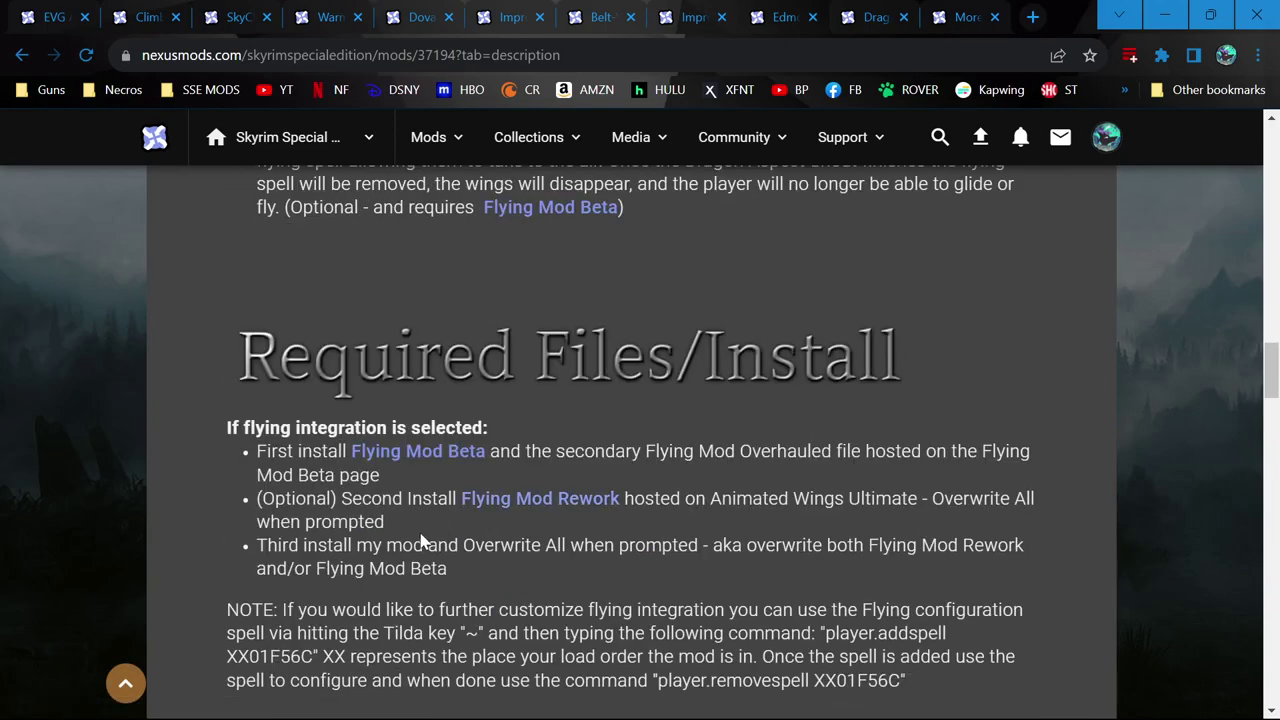
pyautogui.scroll(-1, 692, 572)
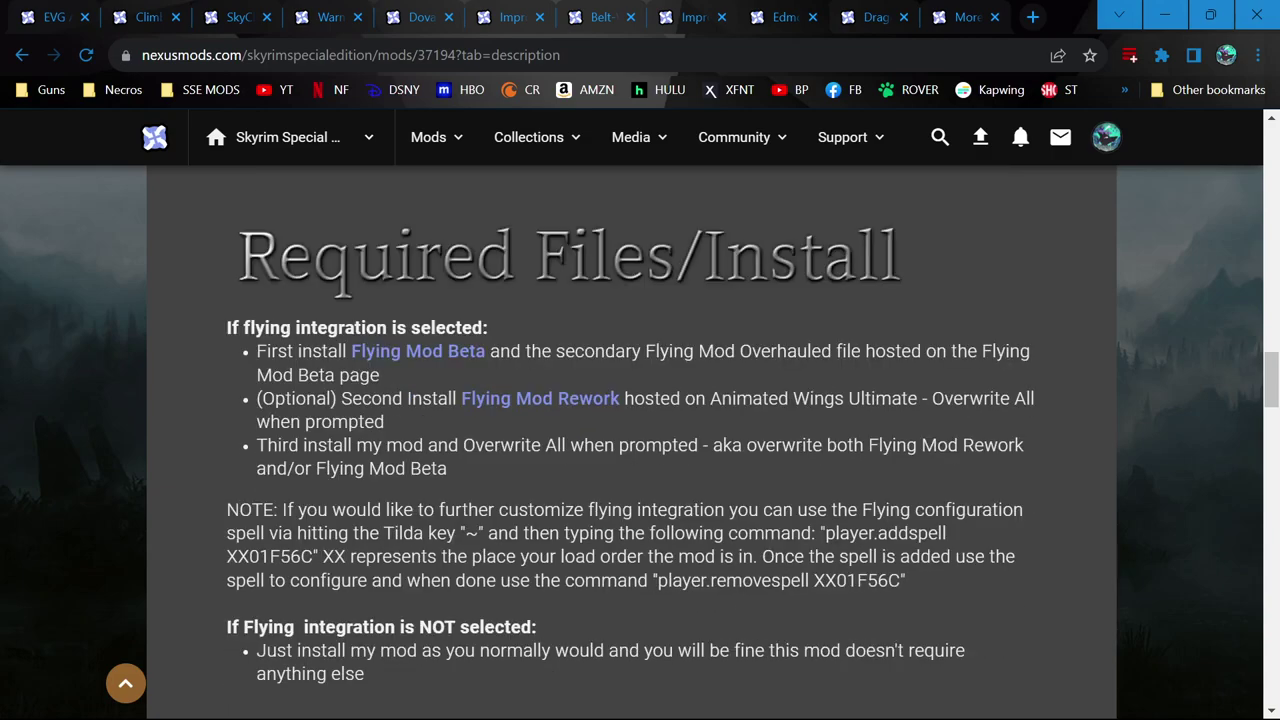
pyautogui.scroll(-2, 236, 565)
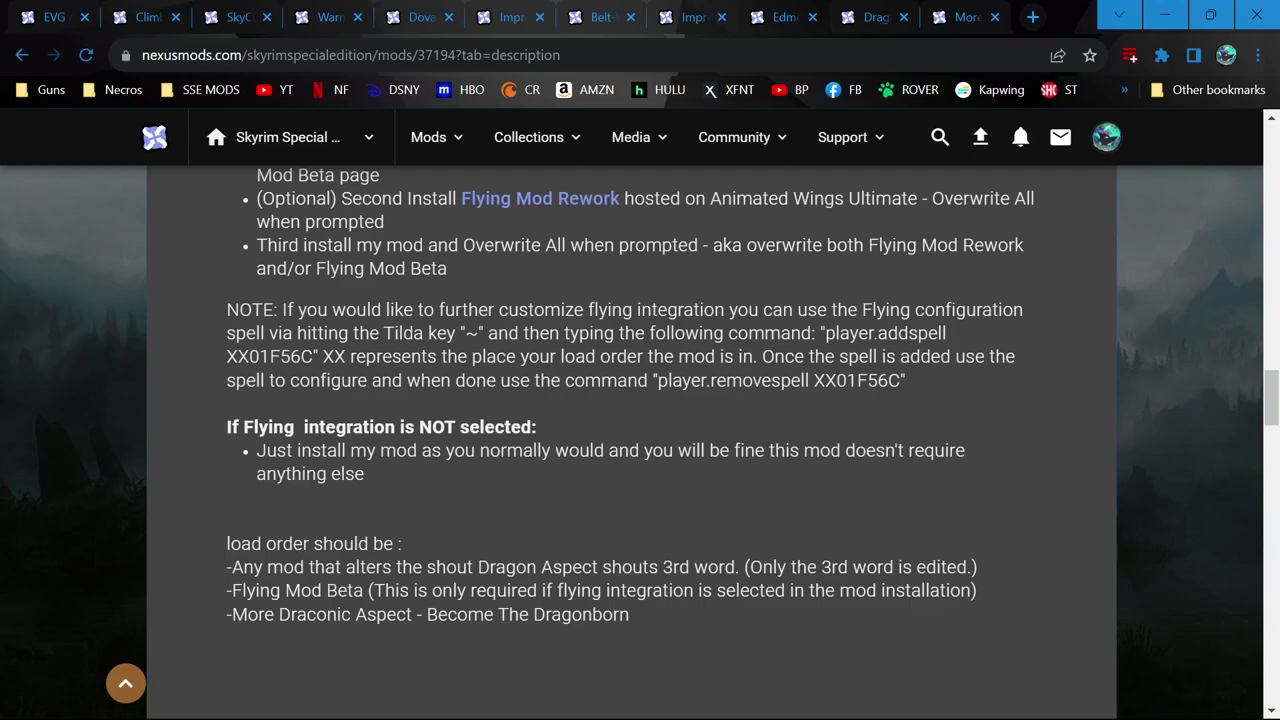
pyautogui.scroll(-15, 640, 440)
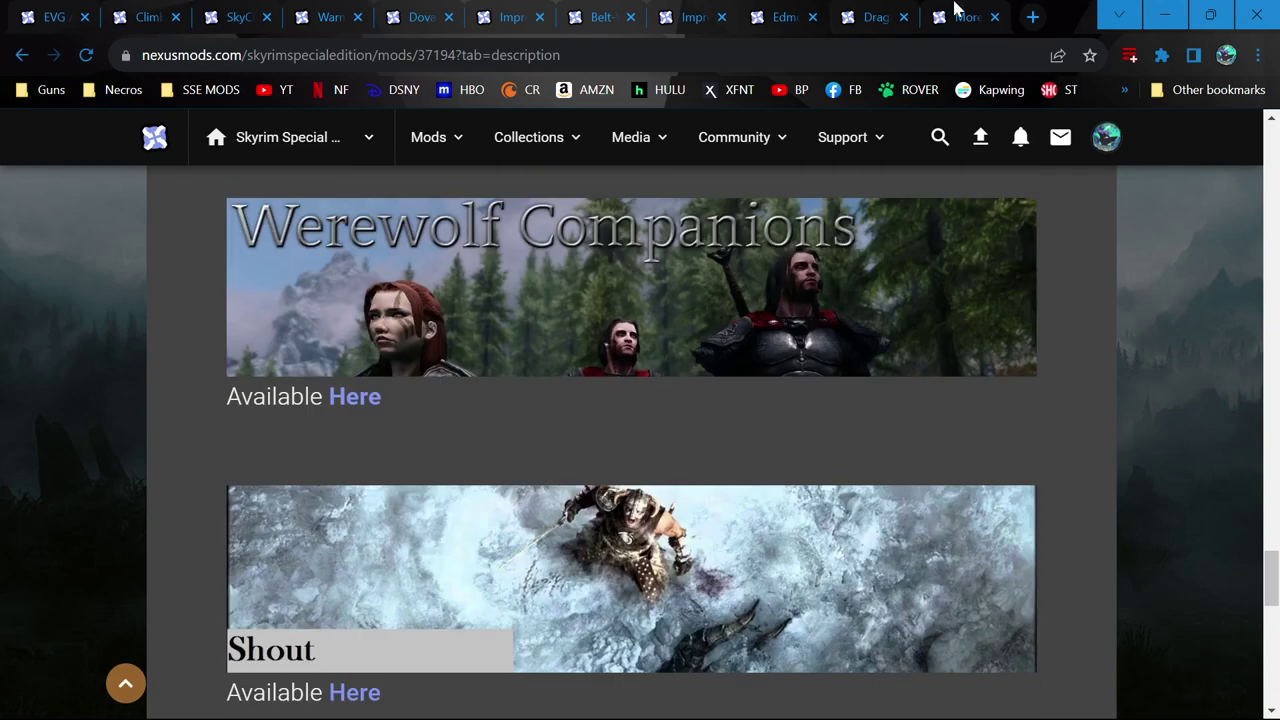
# - Review the Dragon Aspect Overhaul page, checking its description, available files and requirements
pyautogui.click(870, 17)
pyautogui.scroll(6, 632, 554)
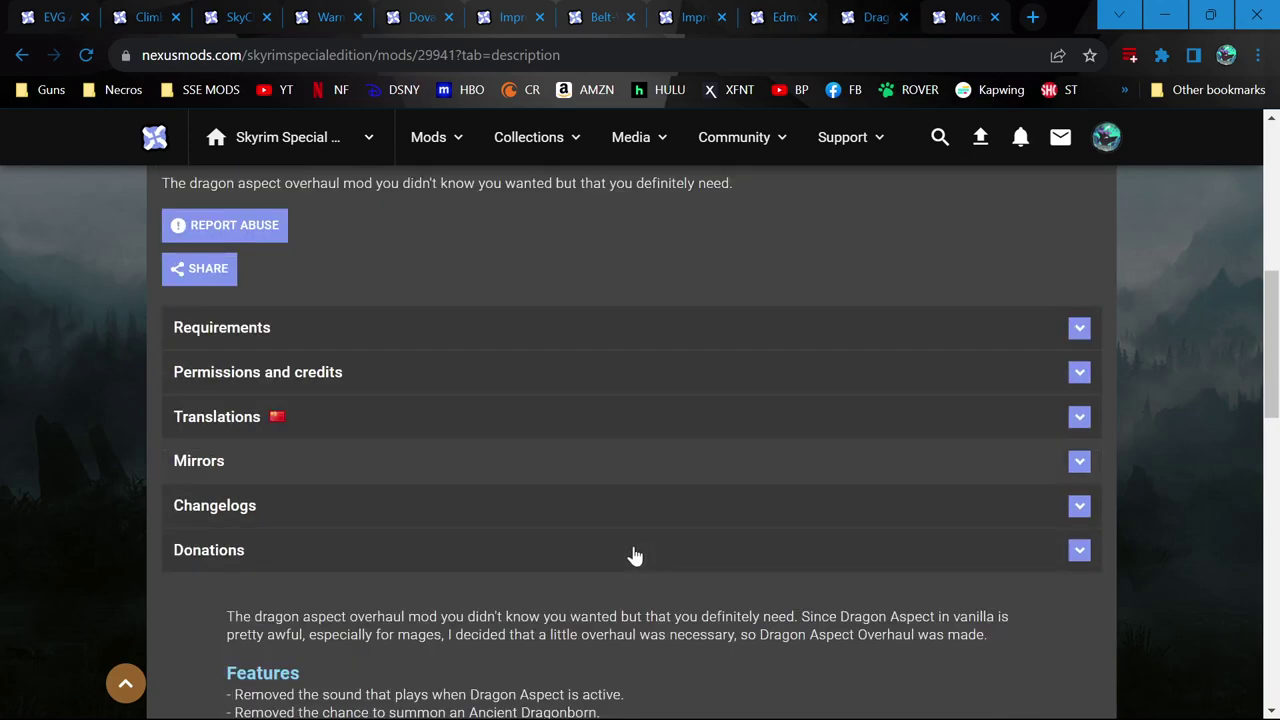
pyautogui.scroll(2, 640, 551)
pyautogui.scroll(-5, 351, 480)
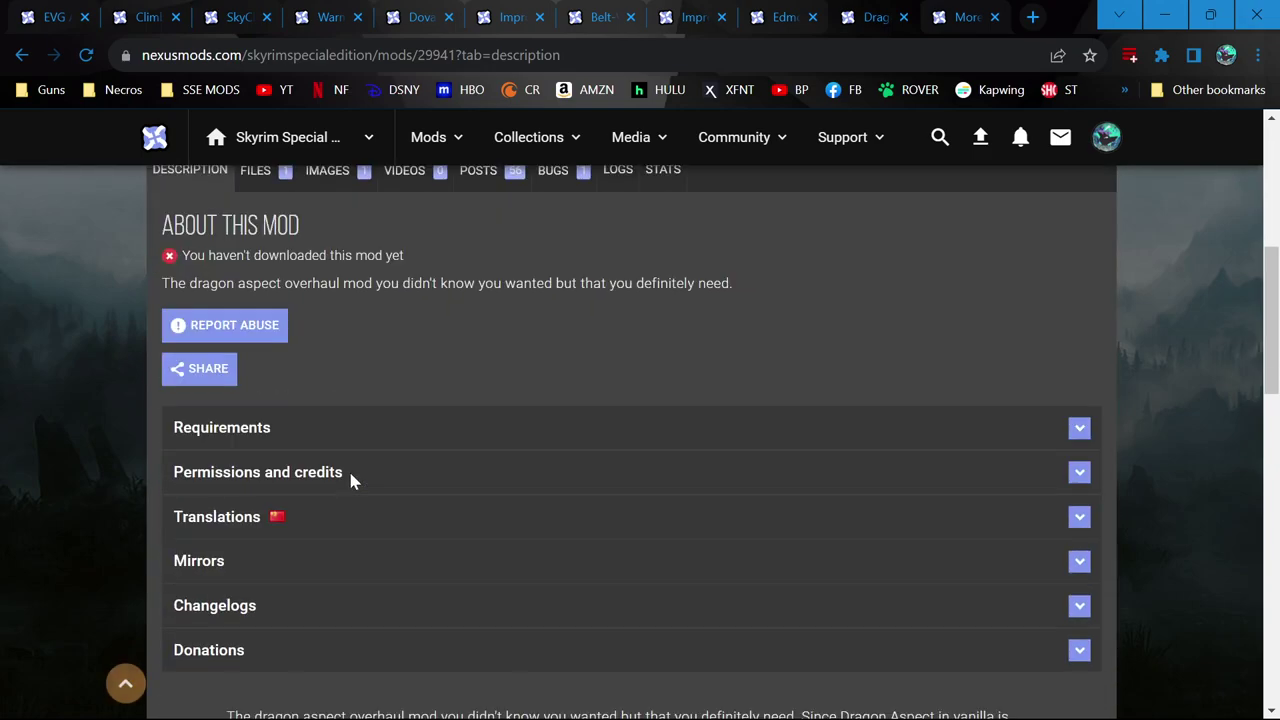
pyautogui.scroll(2, 250, 395)
pyautogui.click(252, 385)
pyautogui.scroll(-2, 460, 478)
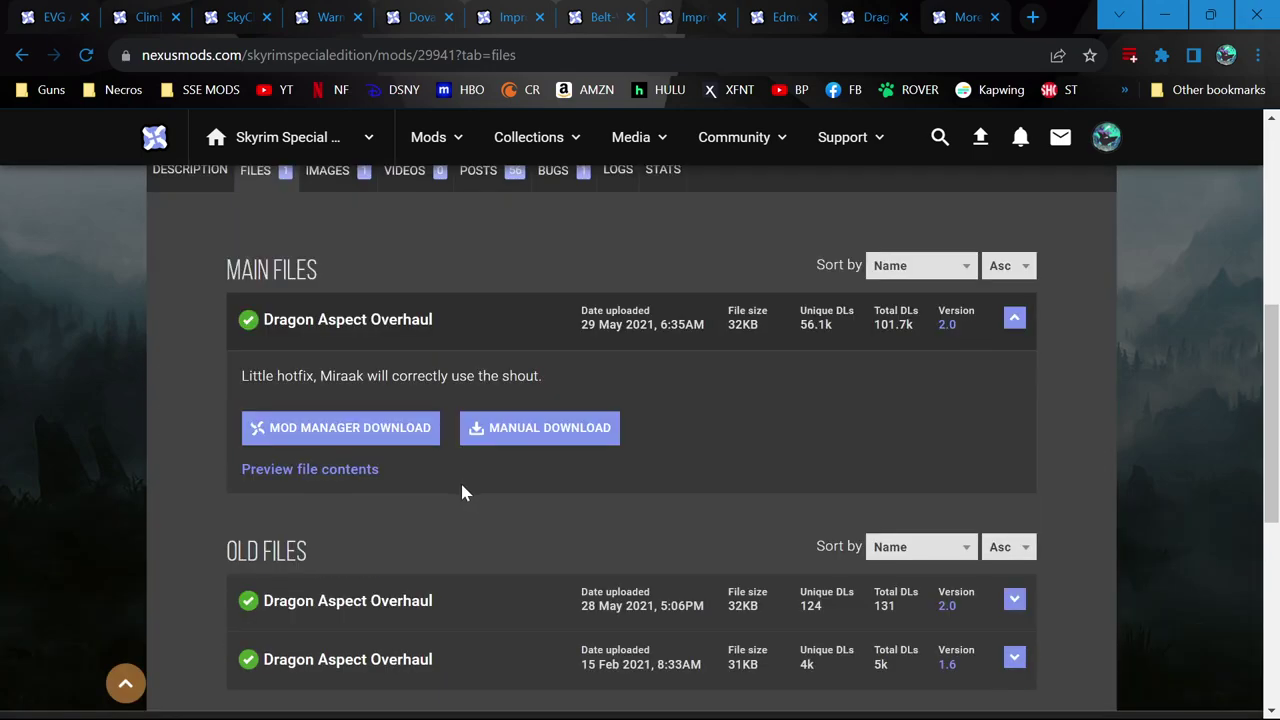
pyautogui.scroll(2, 461, 491)
pyautogui.click(189, 373)
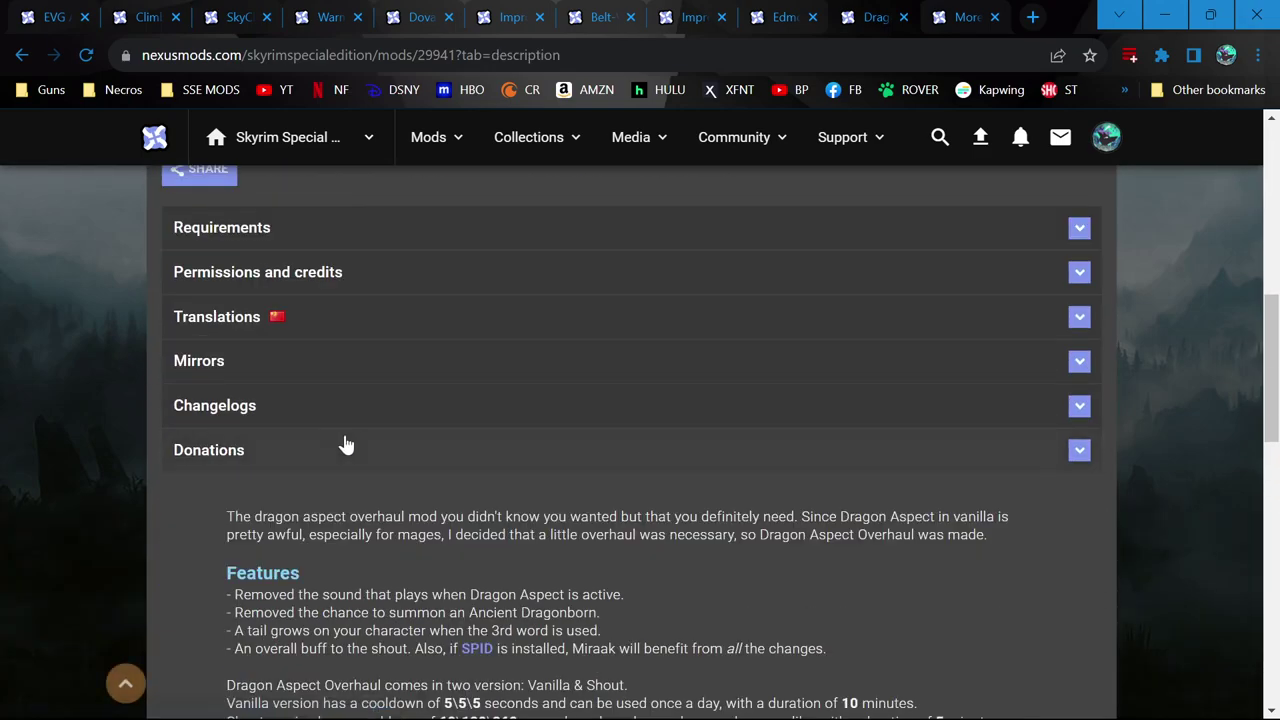
pyautogui.click(300, 229)
pyautogui.click(302, 229)
# - Download Dragon Aspect Overhaul 2.0 through the mod manager and install the Shout version with the Unique Dragon Aspect patch
pyautogui.scroll(2, 302, 229)
pyautogui.click(258, 172)
pyautogui.click(401, 433)
pyautogui.click(209, 252)
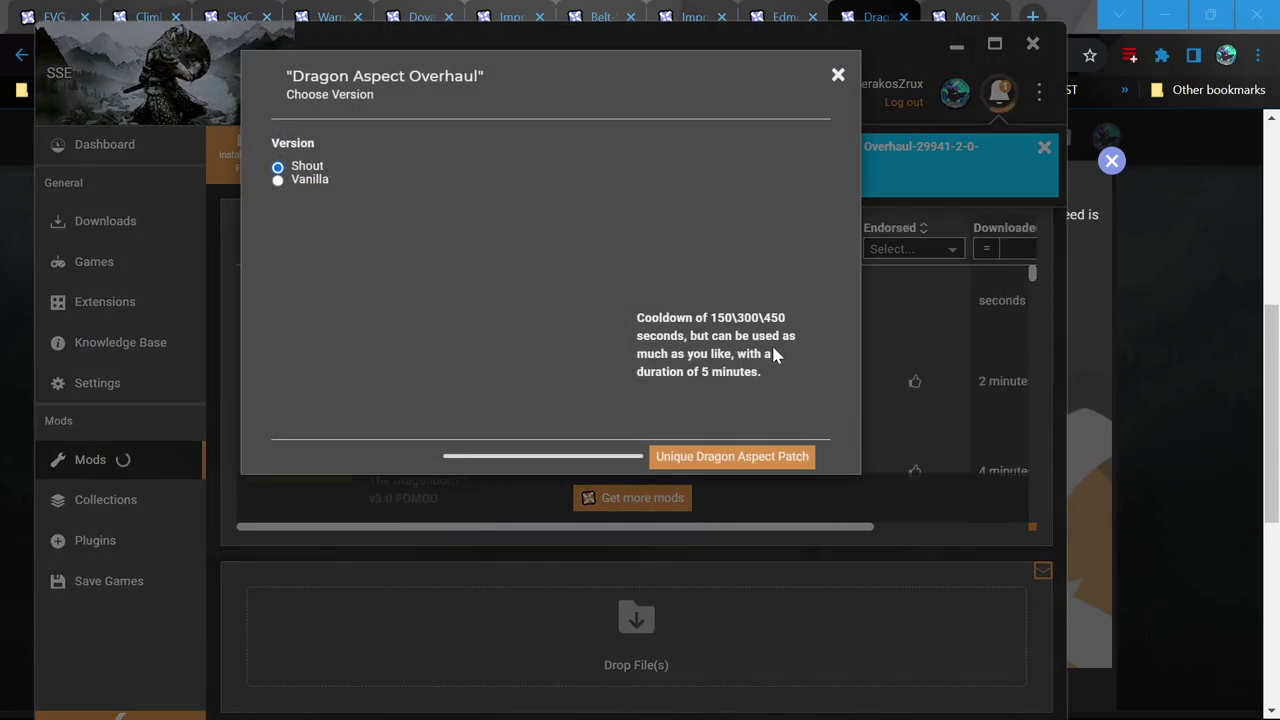
pyautogui.click(766, 456)
pyautogui.click(342, 175)
pyautogui.click(790, 456)
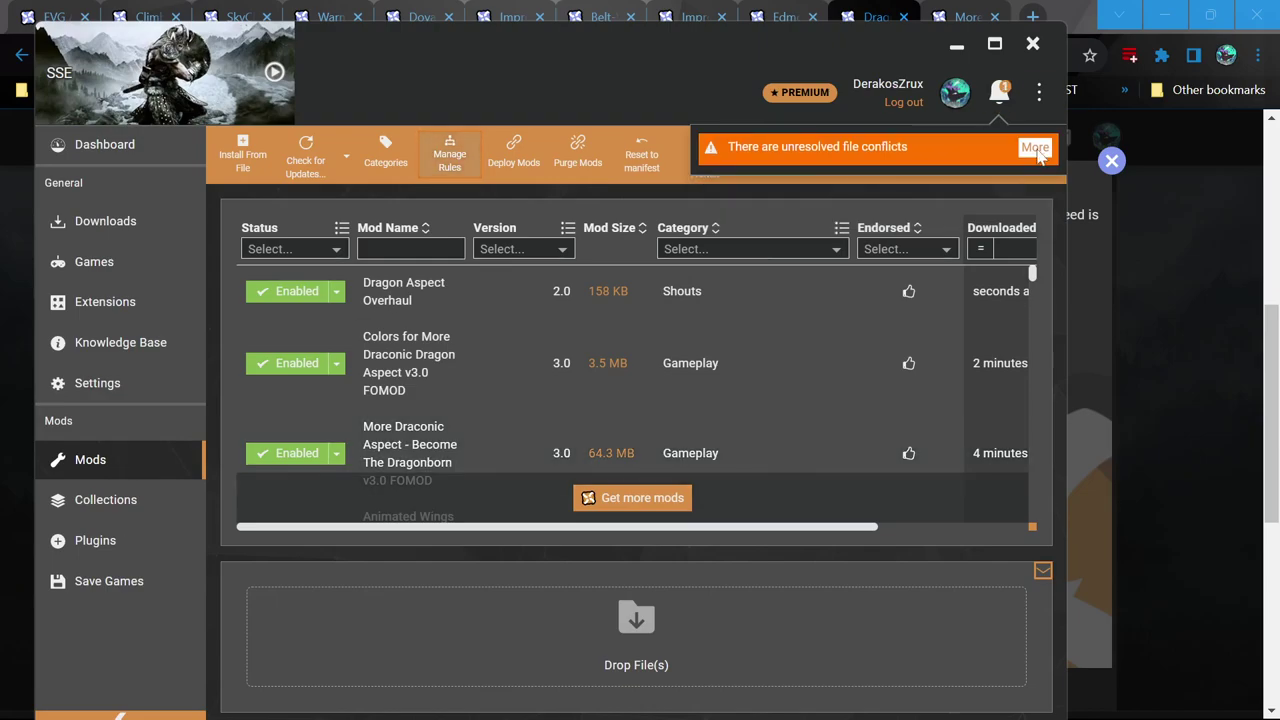
# - Review the conflict rules involving Dragon Aspect Overhaul, cancel them without saving and return to the browser
pyautogui.click(1034, 146)
pyautogui.click(843, 568)
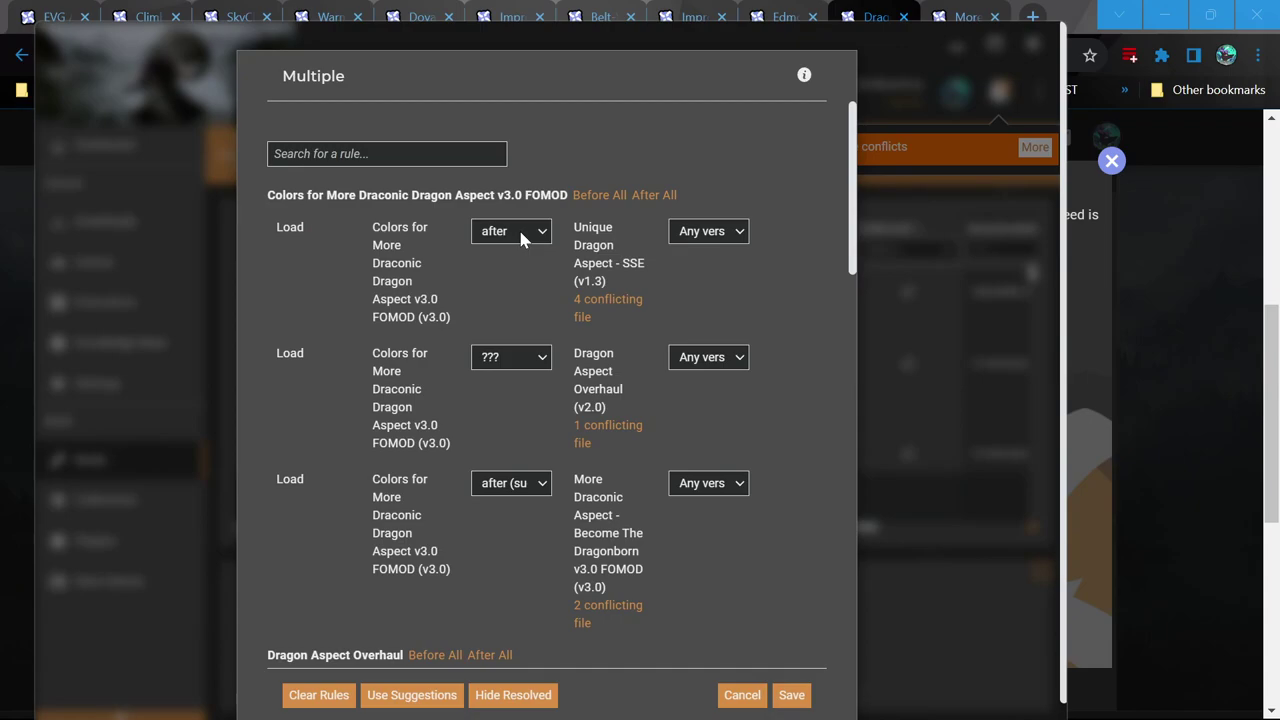
pyautogui.click(742, 695)
pyautogui.click(1070, 12)
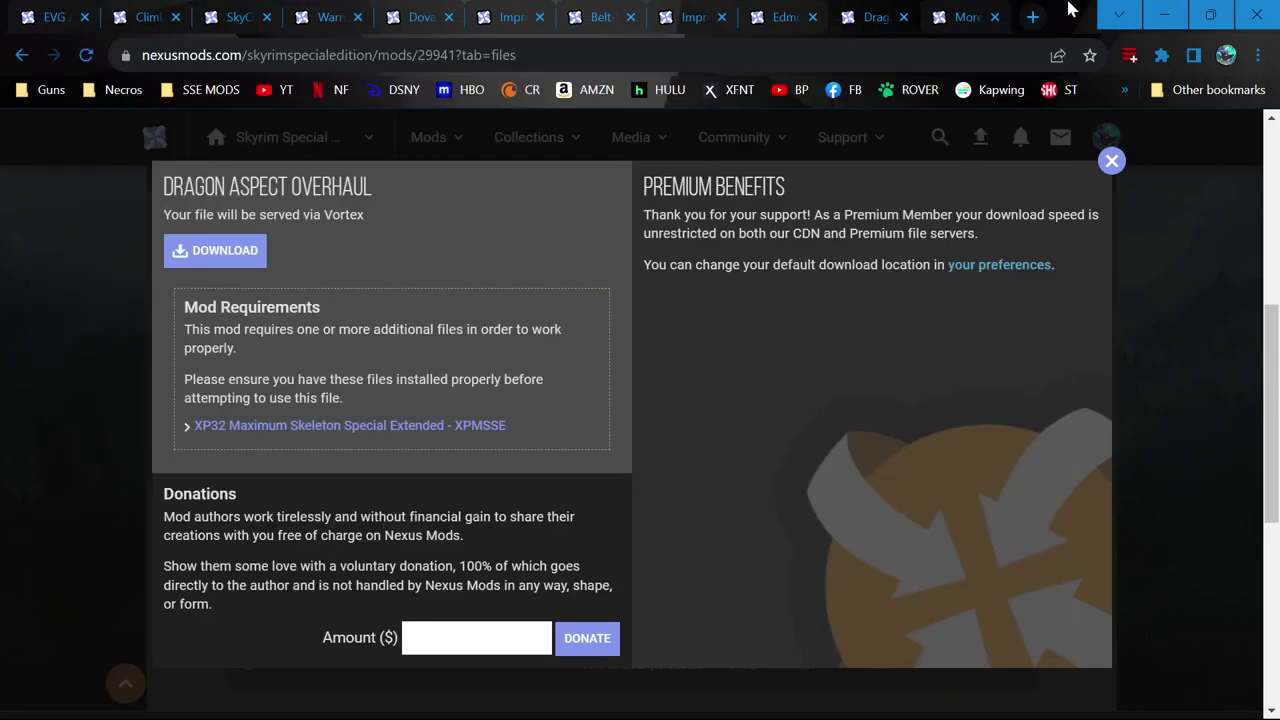
# - Download and install the More Draconic Dragon Aspect Overhaul Patch from the More Draconic Aspect page
pyautogui.click(965, 17)
pyautogui.scroll(4, 305, 420)
pyautogui.scroll(4, 263, 366)
pyautogui.moveTo(256, 407)
pyautogui.mouseDown()
pyautogui.moveTo(268, 392)
pyautogui.moveTo(258, 407)
pyautogui.mouseUp()
pyautogui.click(370, 497)
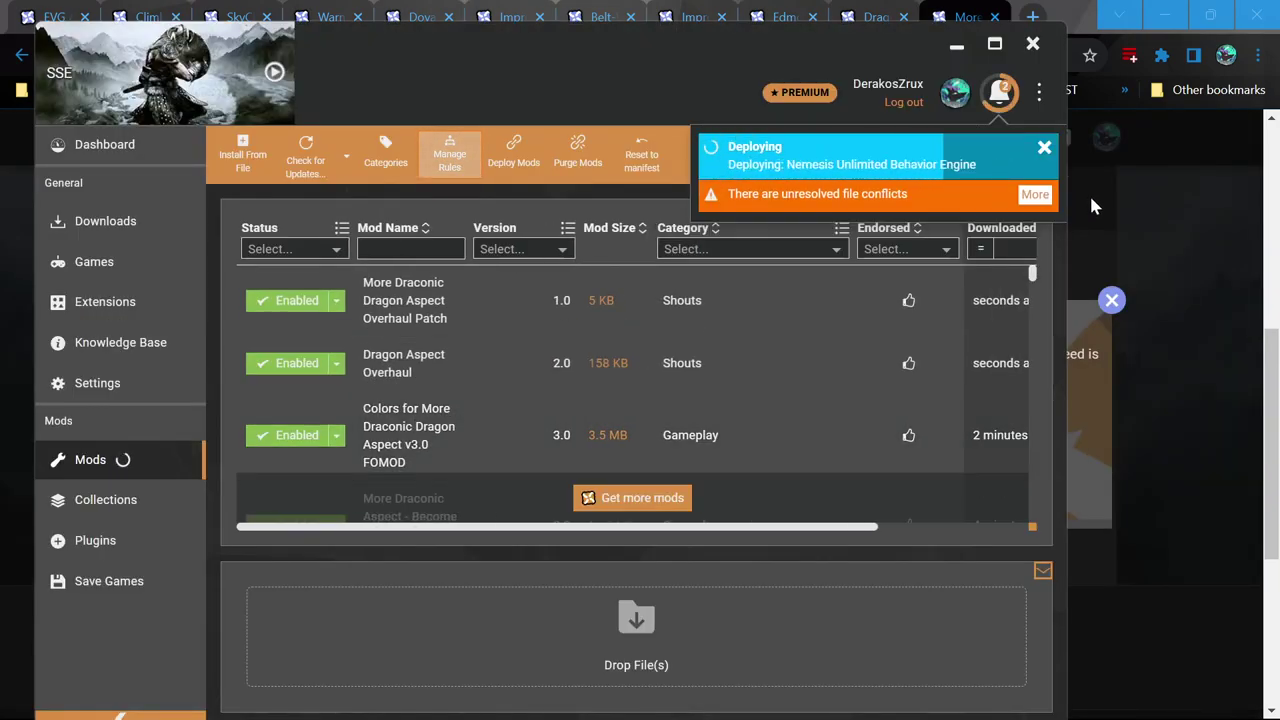
# - Inspect the conflicting file and load order choices between the Colors mod and Dragon Aspect Overhaul
pyautogui.click(1035, 147)
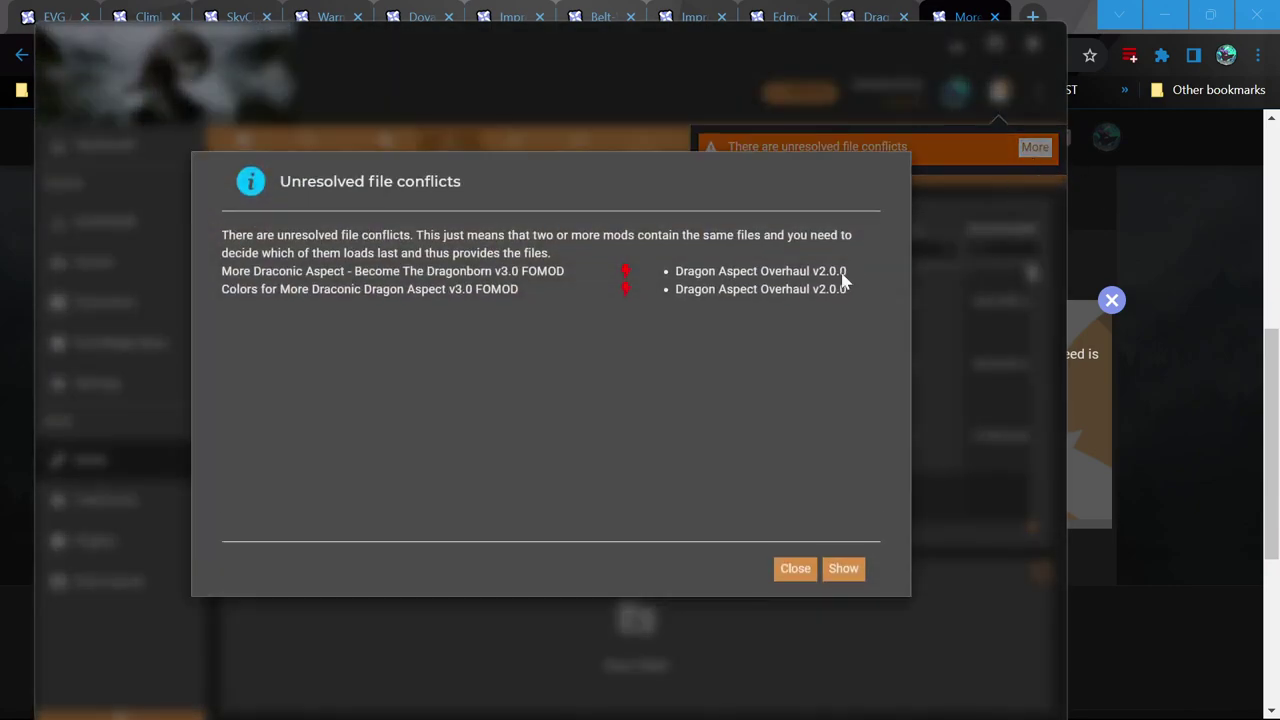
pyautogui.click(843, 570)
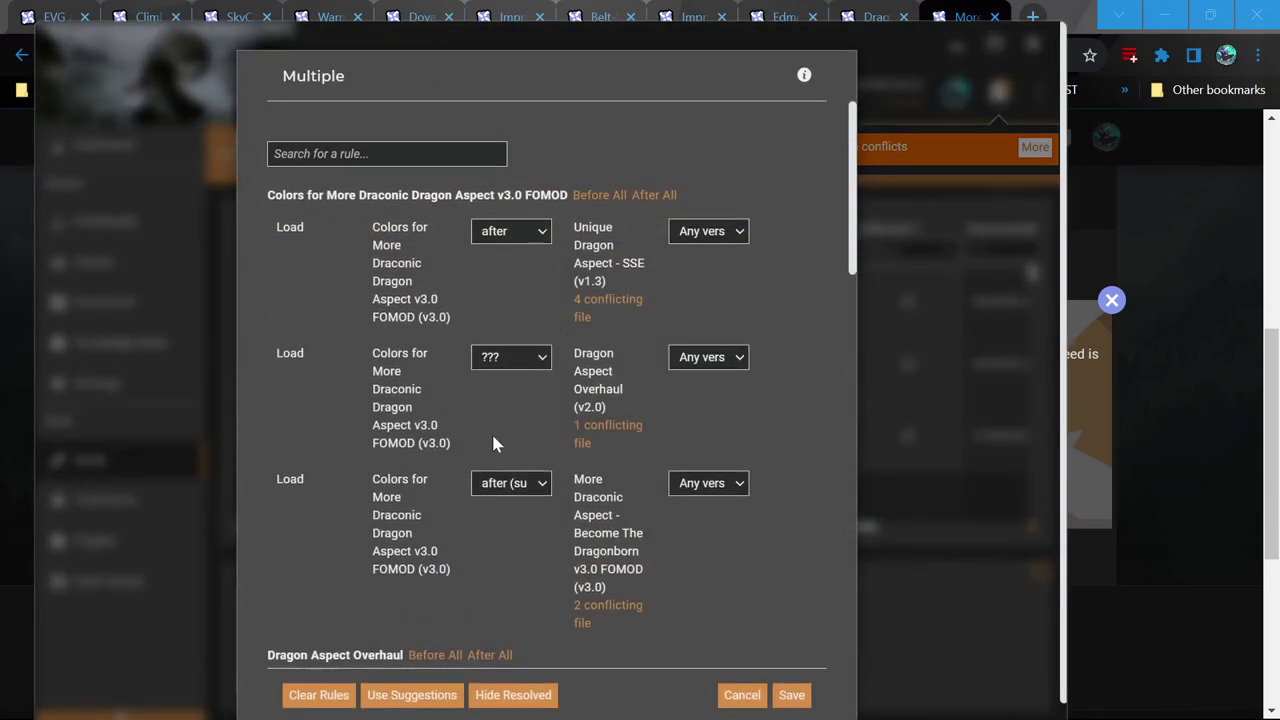
pyautogui.click(603, 425)
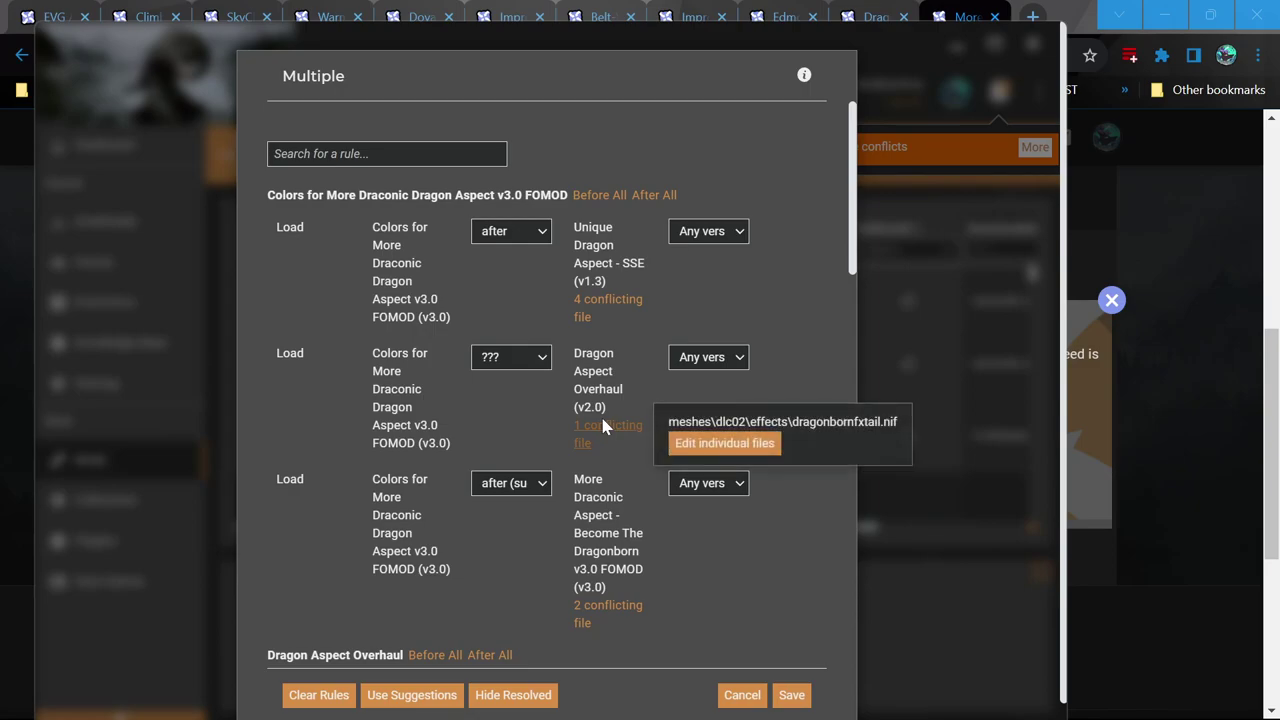
pyautogui.click(510, 418)
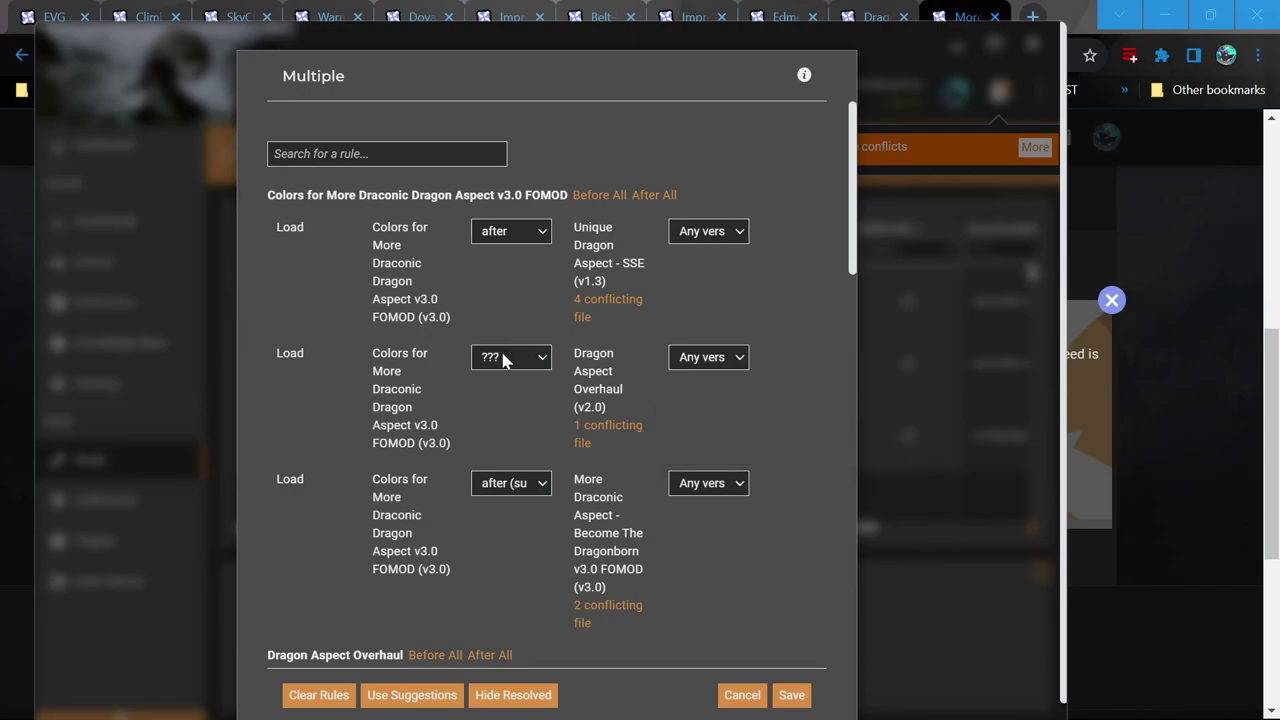
pyautogui.click(505, 361)
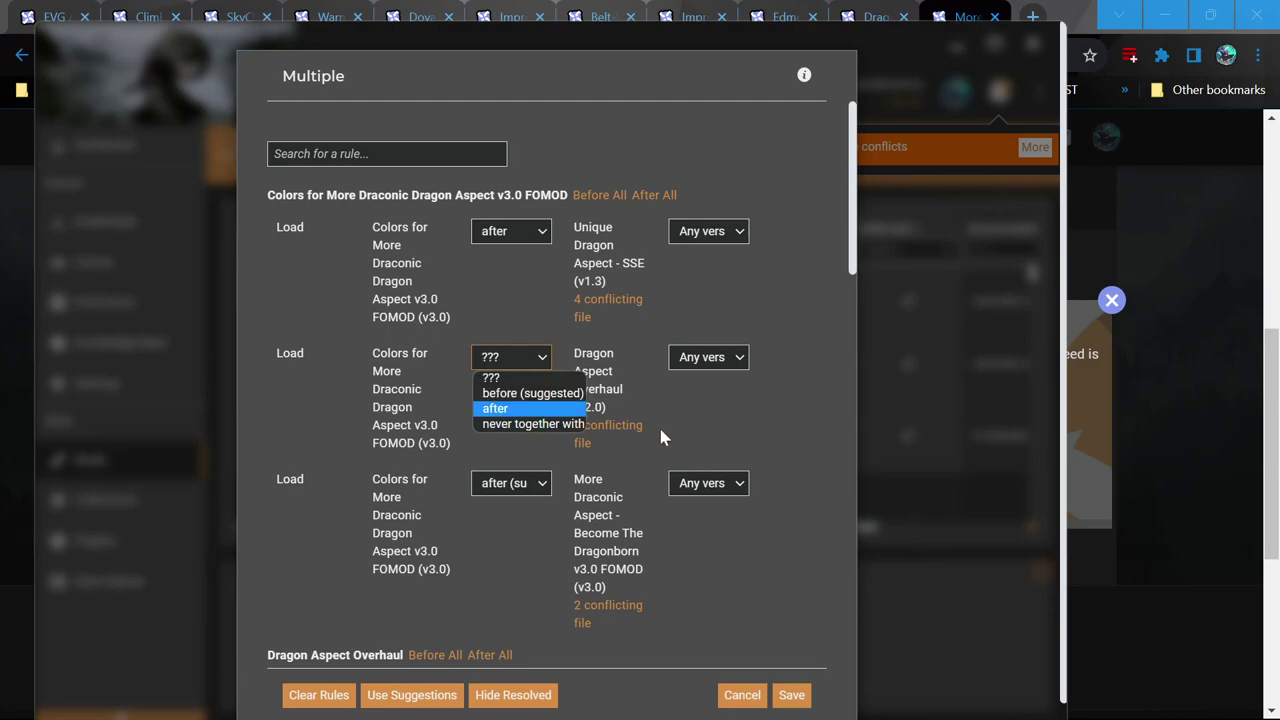
pyautogui.click(620, 415)
pyautogui.click(481, 360)
pyautogui.click(481, 360)
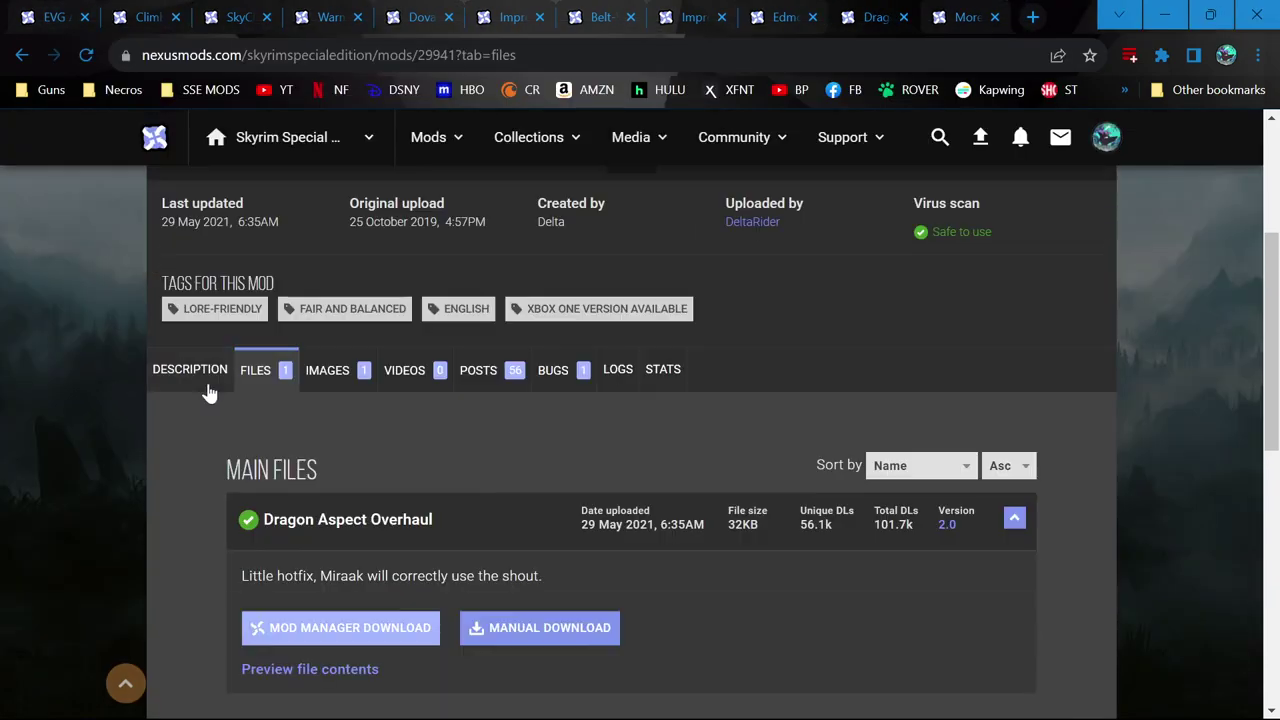
# - Try to preview the contents of the main Dragon Aspect Overhaul file on its Nexus Mods page, and close the preview
pyautogui.scroll(-2, 208, 392)
pyautogui.click(308, 470)
pyautogui.scroll(-2, 783, 434)
pyautogui.scroll(2, 903, 357)
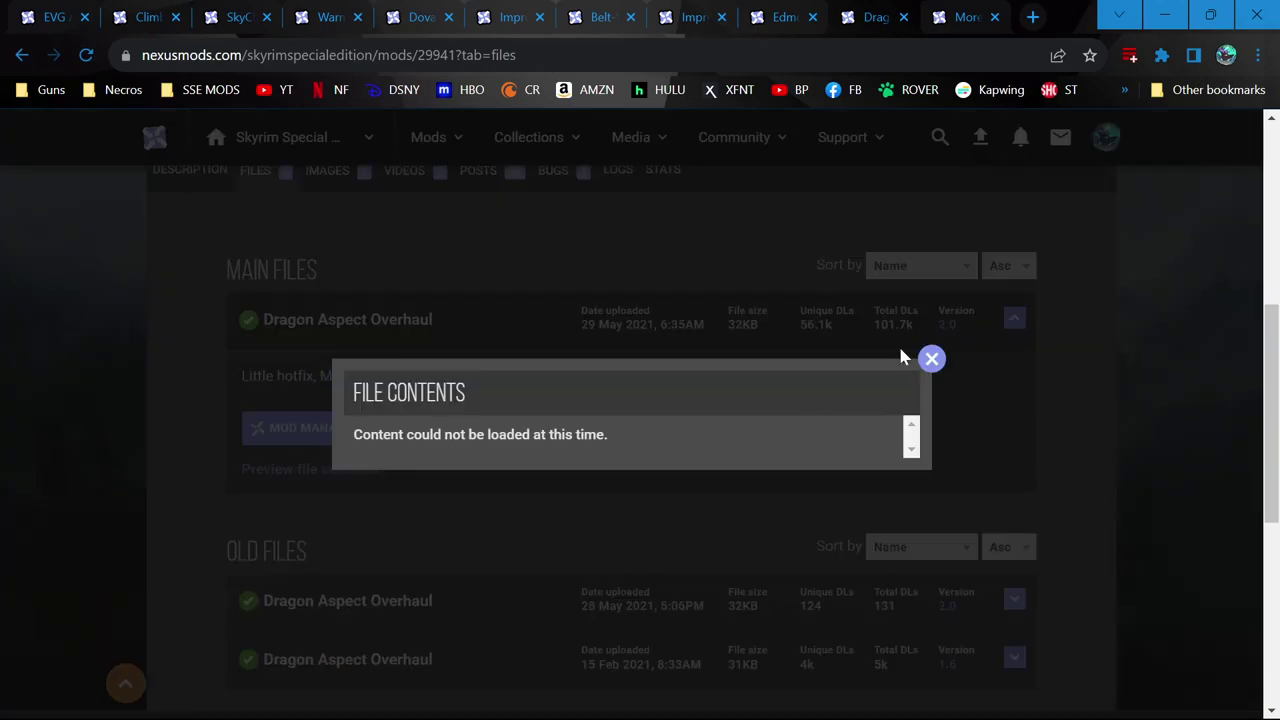
pyautogui.click(931, 358)
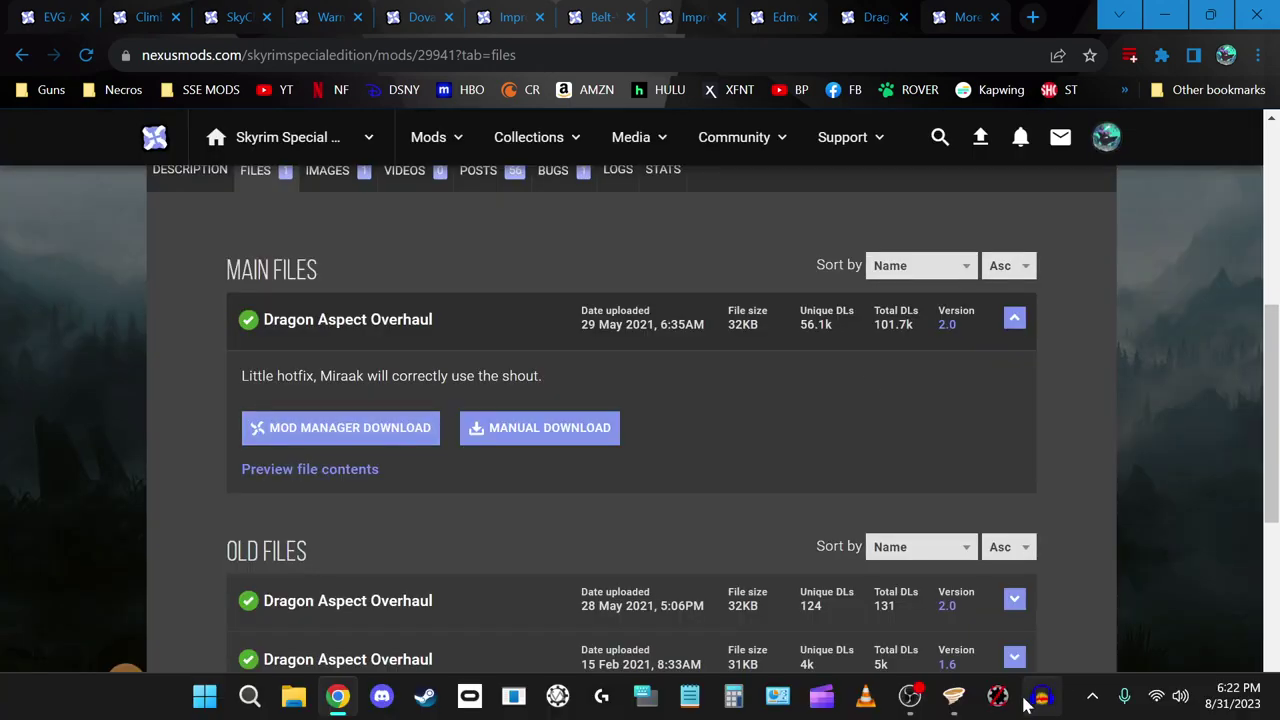
# - Switch back to Vortex, cancel the conflict rules and open the Dragon Aspect Overhaul mod's folder in File Explorer
pyautogui.click(1030, 702)
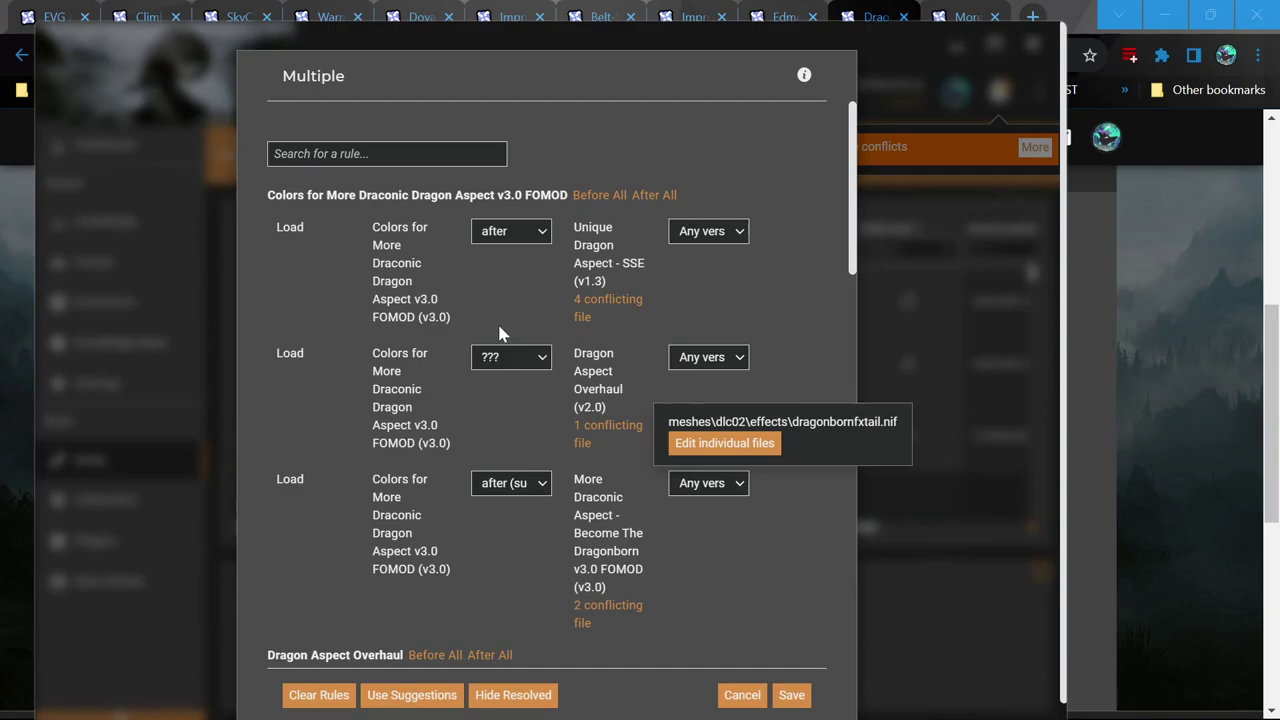
pyautogui.click(741, 694)
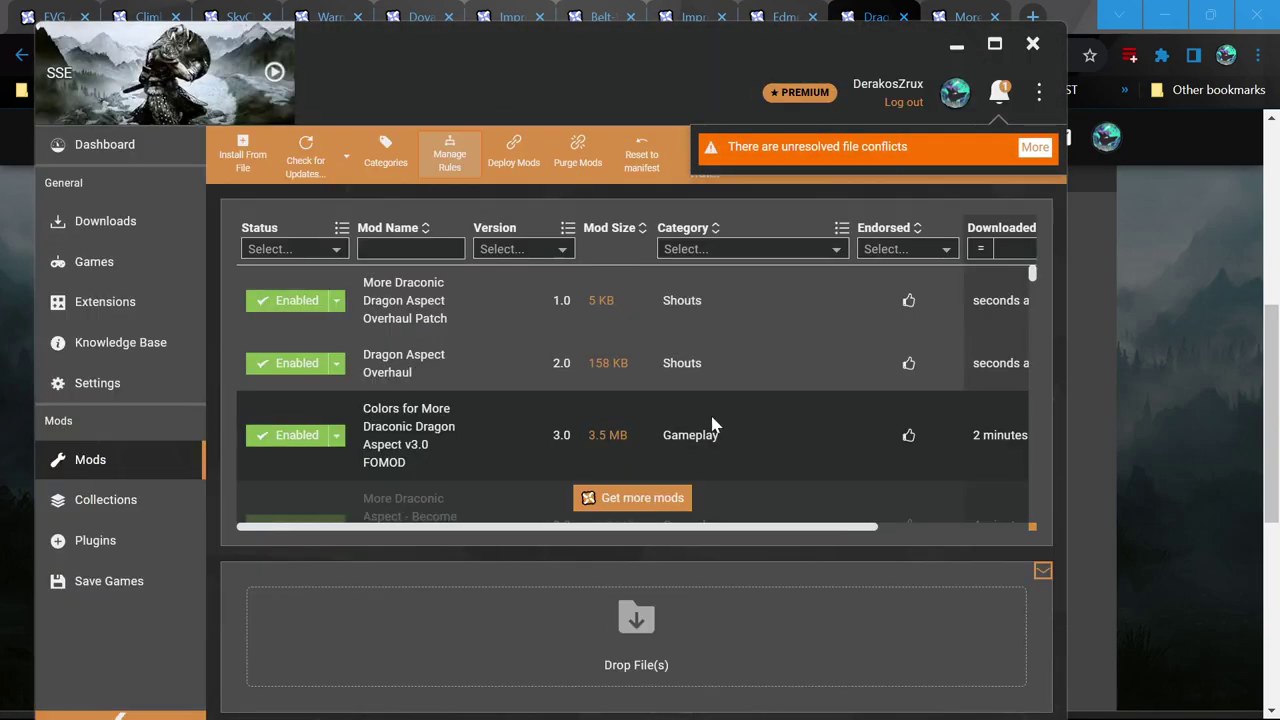
pyautogui.rightClick(480, 380)
pyautogui.click(600, 509)
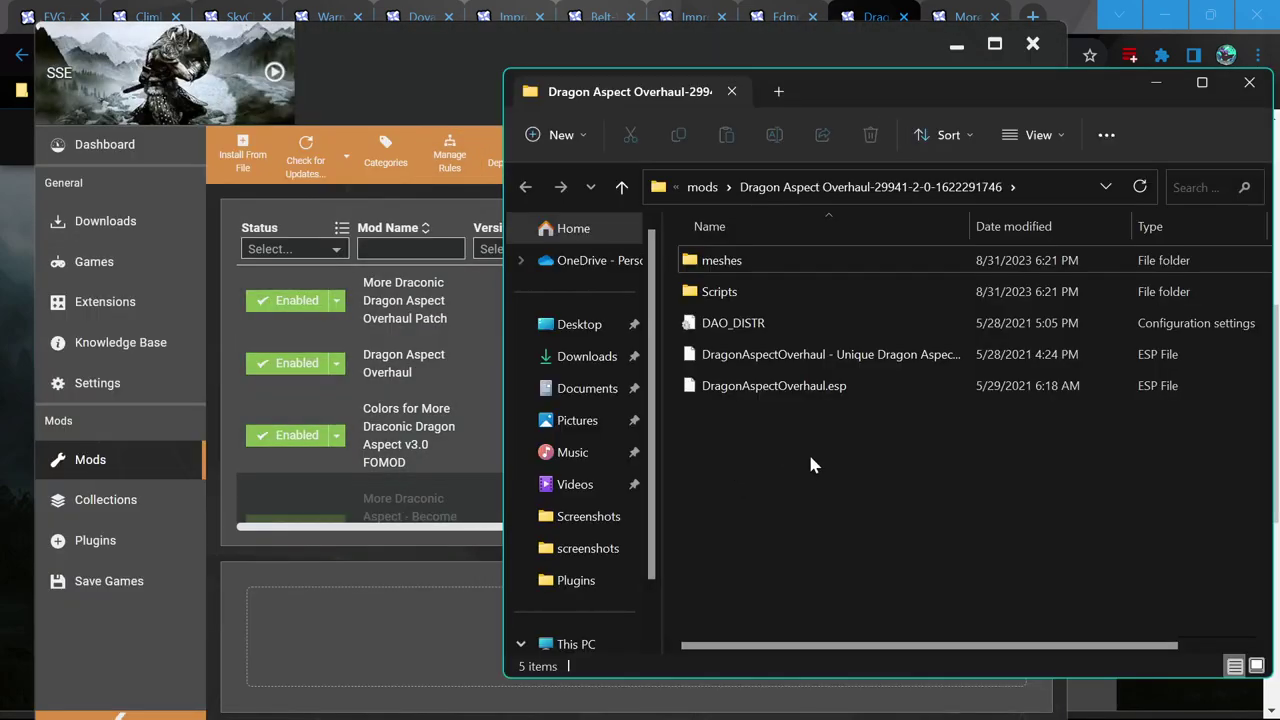
# - Examine the mesh files in the mod's dlc02\effects and Unique Dragon Aspect folders, and close File Explorer
pyautogui.doubleClick(765, 265)
pyautogui.doubleClick(768, 291)
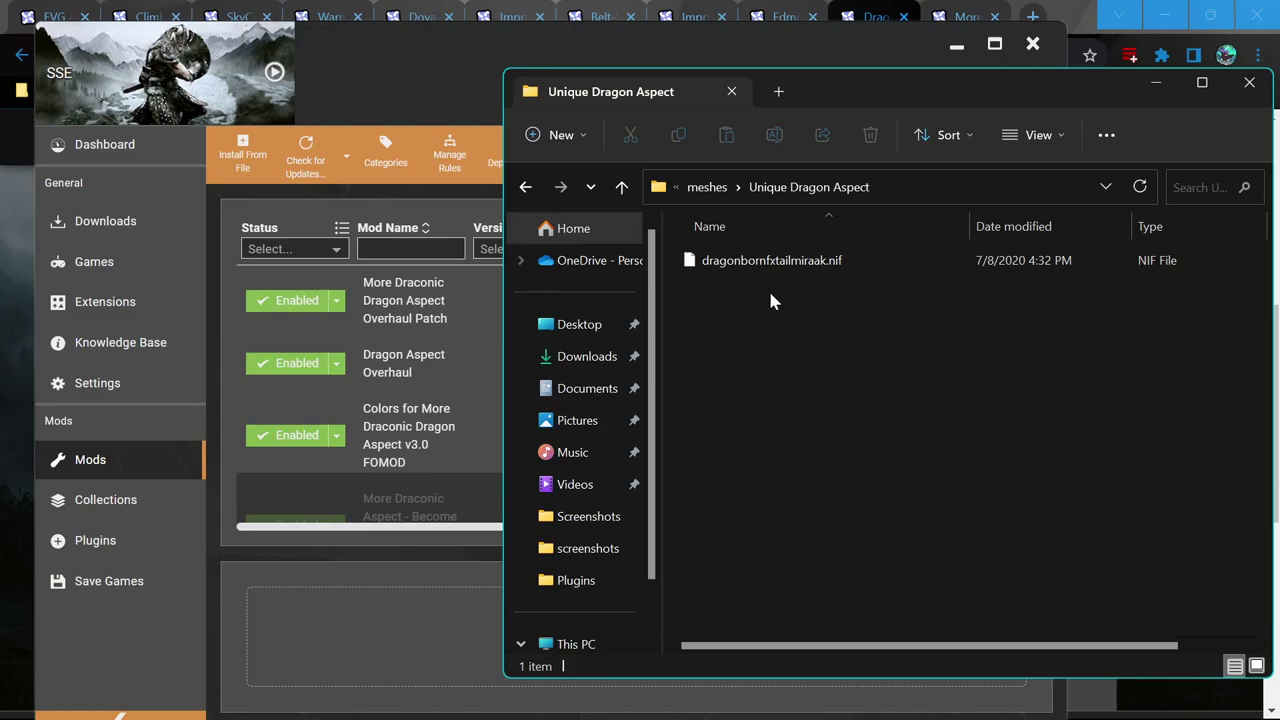
pyautogui.hotkey('alt', 'Left')
pyautogui.doubleClick(768, 260)
pyautogui.doubleClick(768, 261)
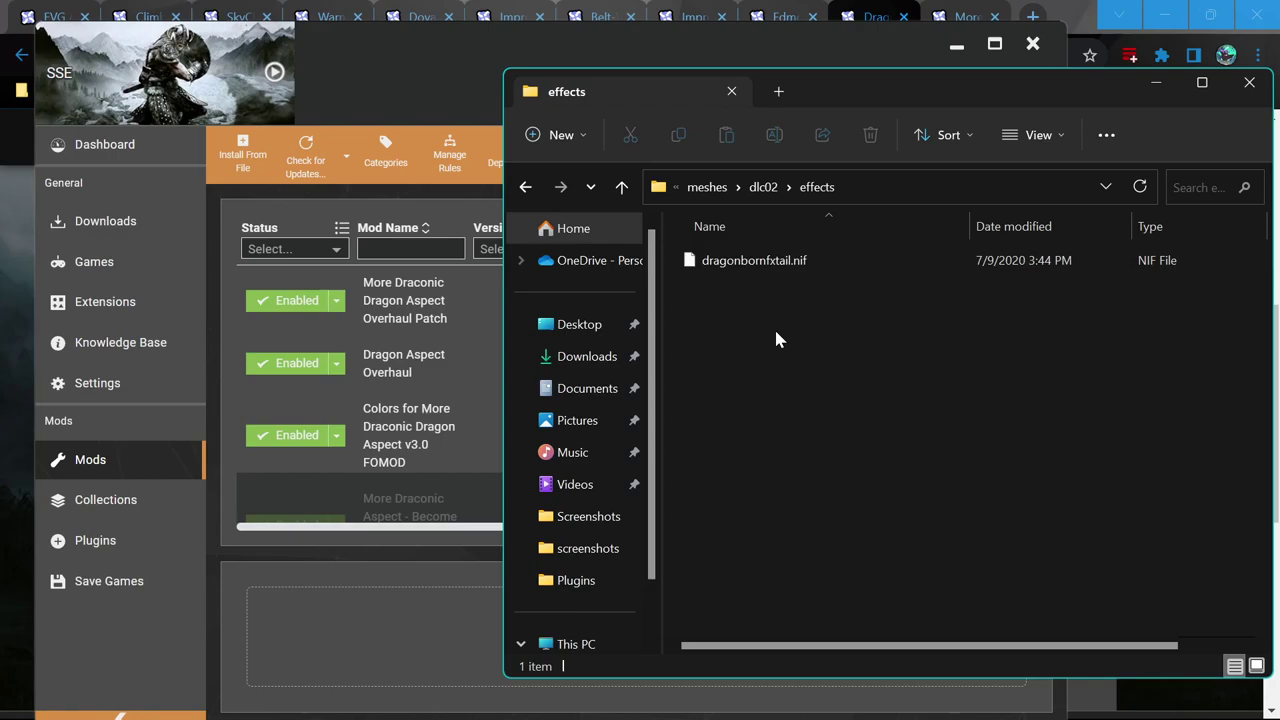
pyautogui.hotkey('alt', 'Left')
pyautogui.hotkey('alt', 'Left')
pyautogui.doubleClick(793, 291)
pyautogui.moveTo(803, 272)
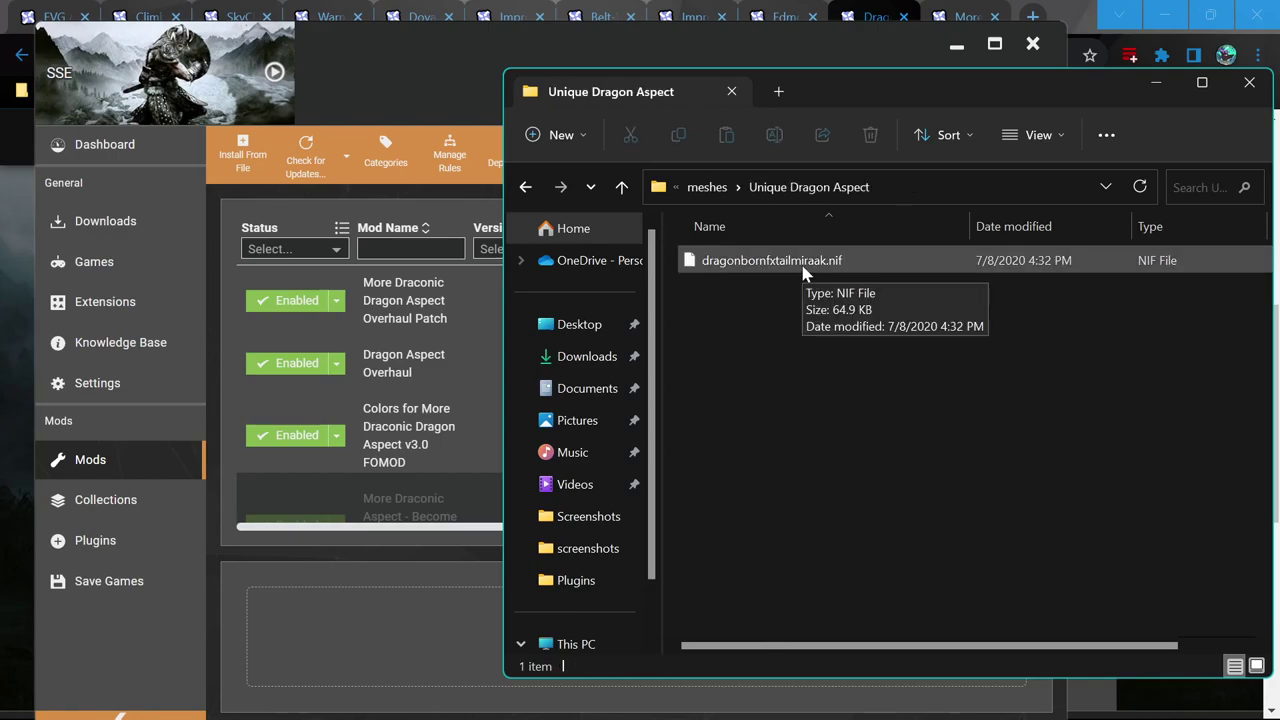
pyautogui.click(1249, 82)
# - Reopen the conflict rules and set Colors for More Draconic Dragon Aspect to load after Dragon Aspect Overhaul
pyautogui.click(1035, 148)
pyautogui.click(858, 566)
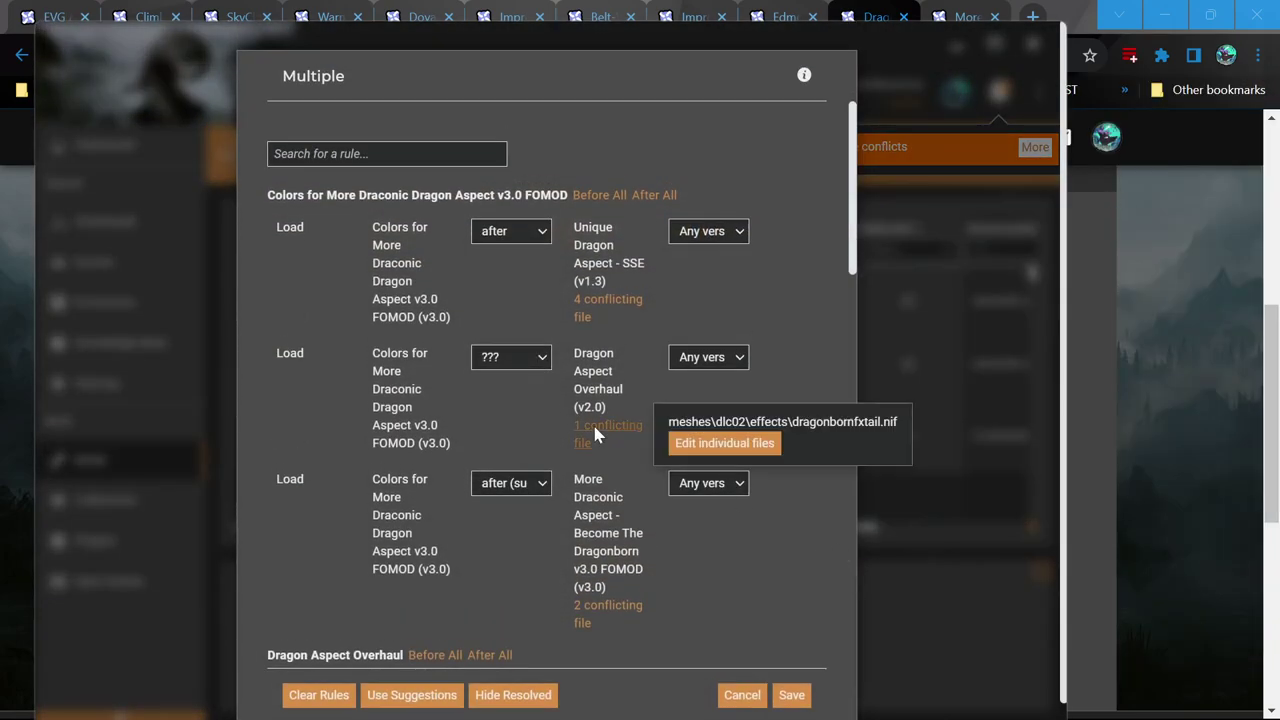
pyautogui.click(510, 357)
pyautogui.click(512, 403)
pyautogui.moveTo(630, 430)
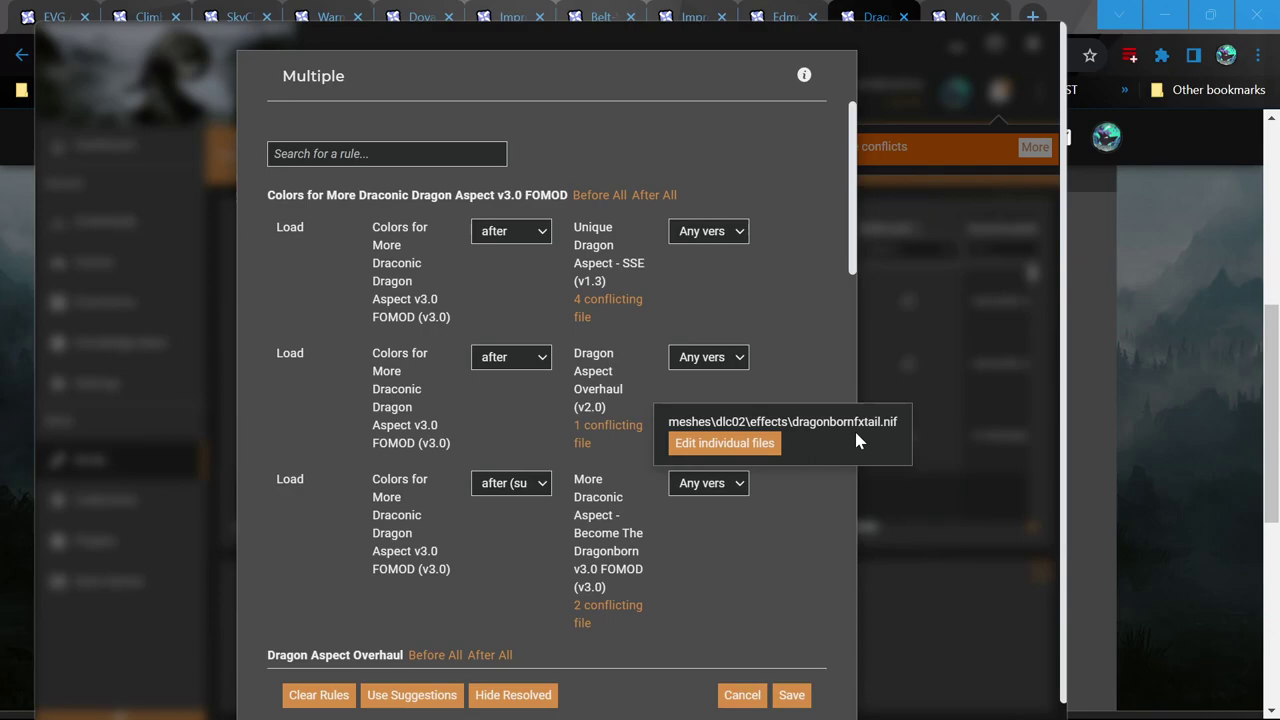
# - Set Dragon Aspect Overhaul to load before More Draconic Aspect - Become The Dragonborn, and check the remaining rules
pyautogui.scroll(-5, 480, 412)
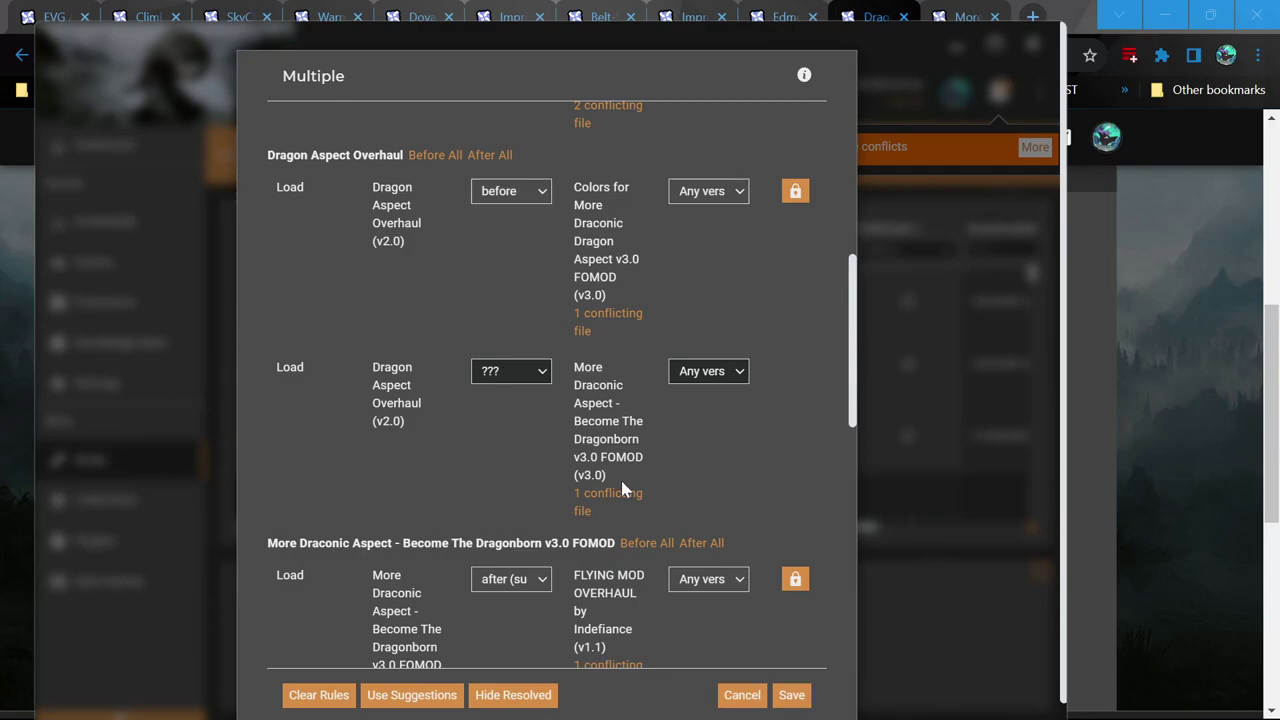
pyautogui.moveTo(620, 497)
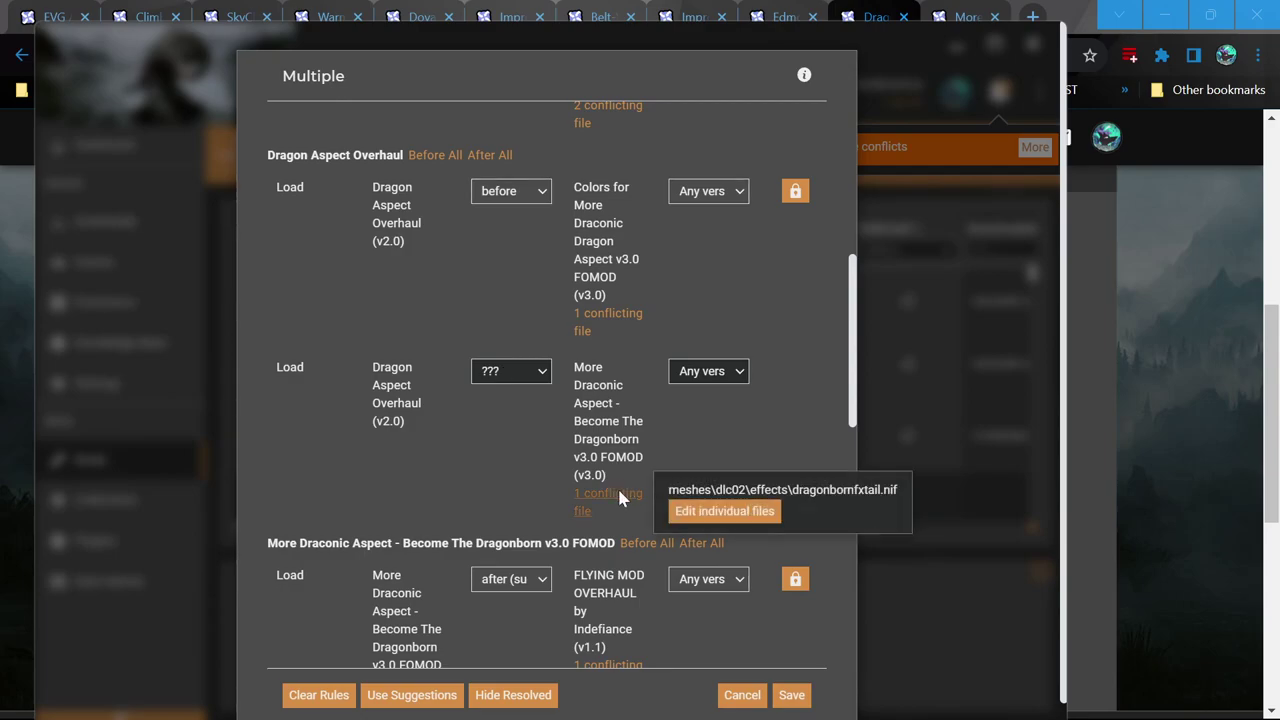
pyautogui.click(500, 371)
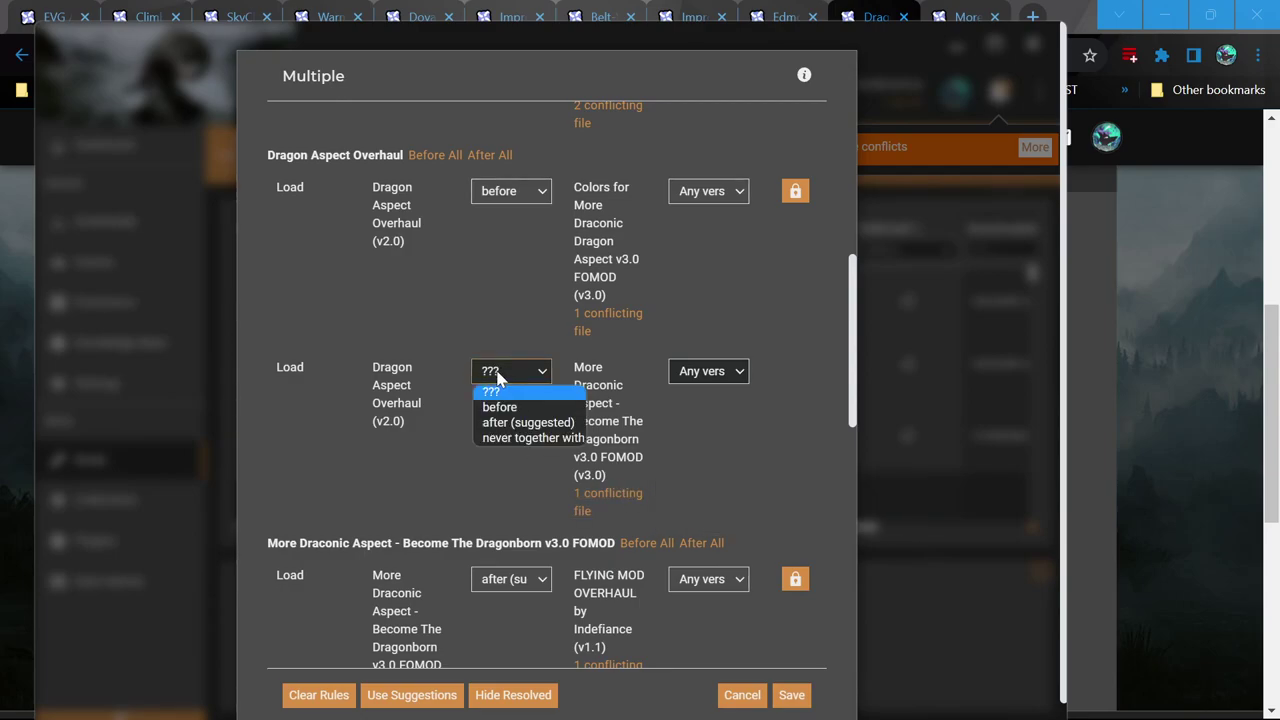
pyautogui.click(505, 407)
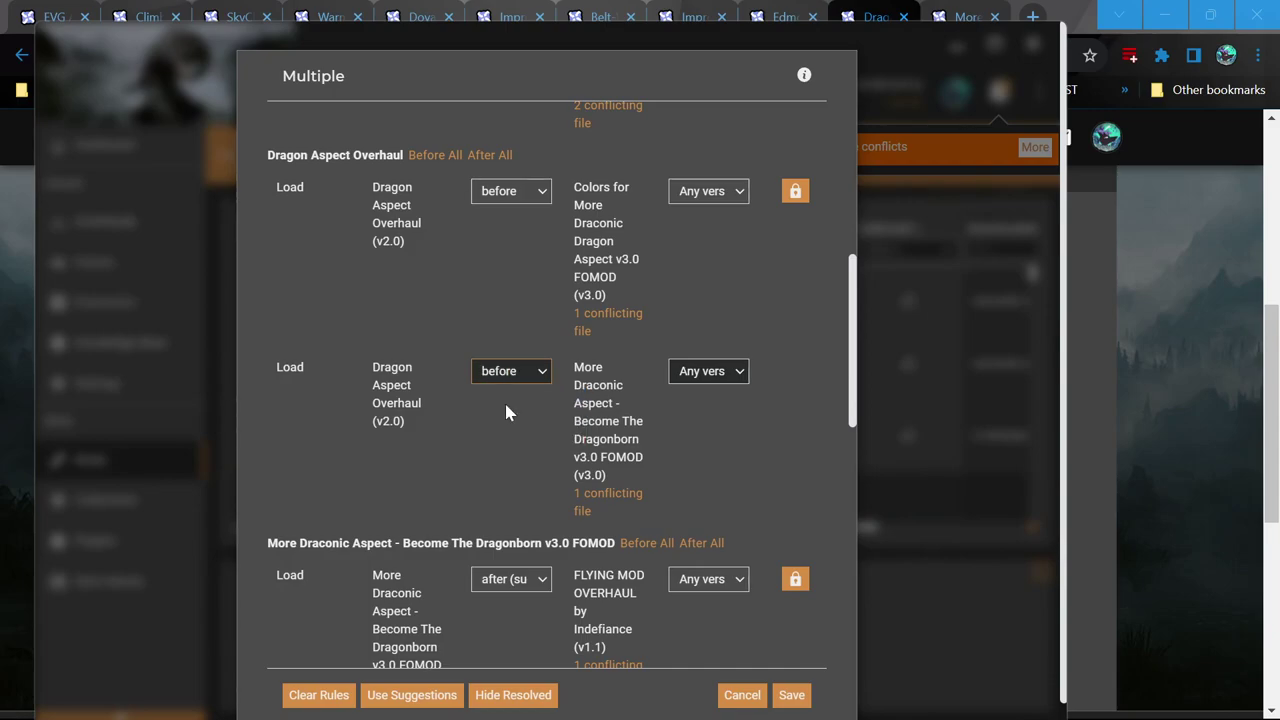
pyautogui.click(596, 492)
pyautogui.scroll(-6, 520, 450)
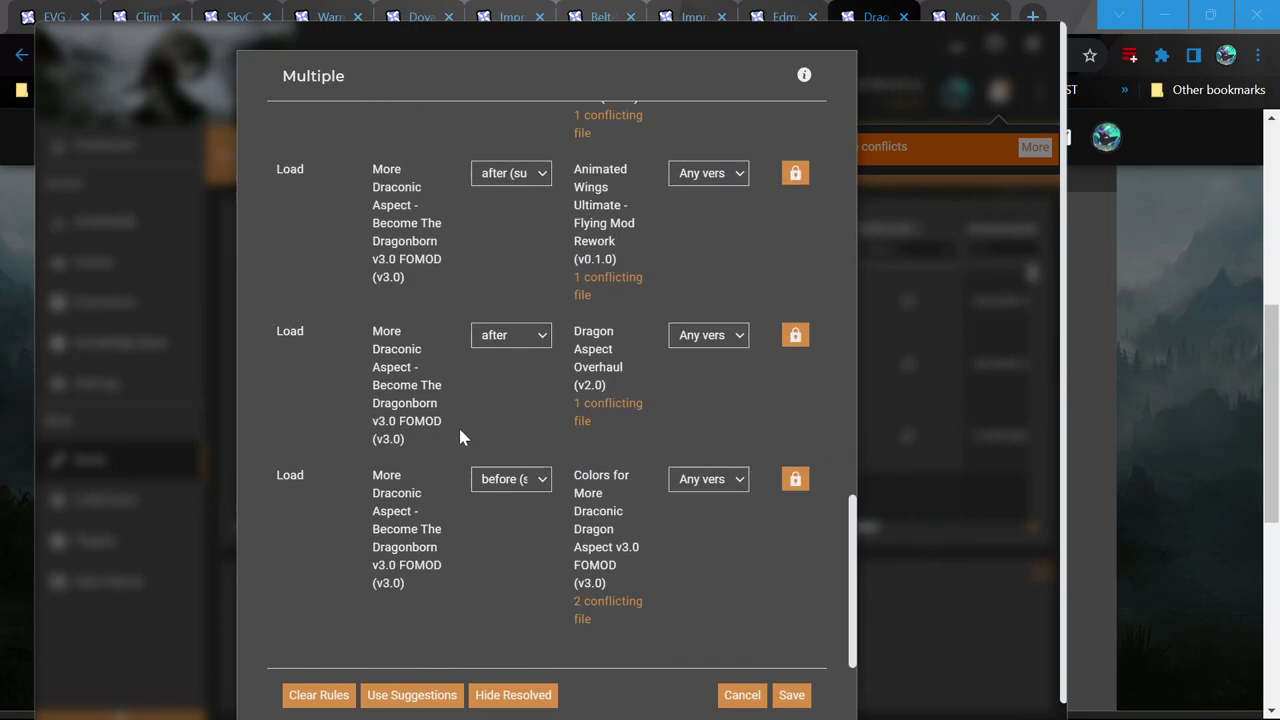
# - Save the load order rules for the conflicting Draconic Aspect mods and look over the installed mod list
pyautogui.click(795, 698)
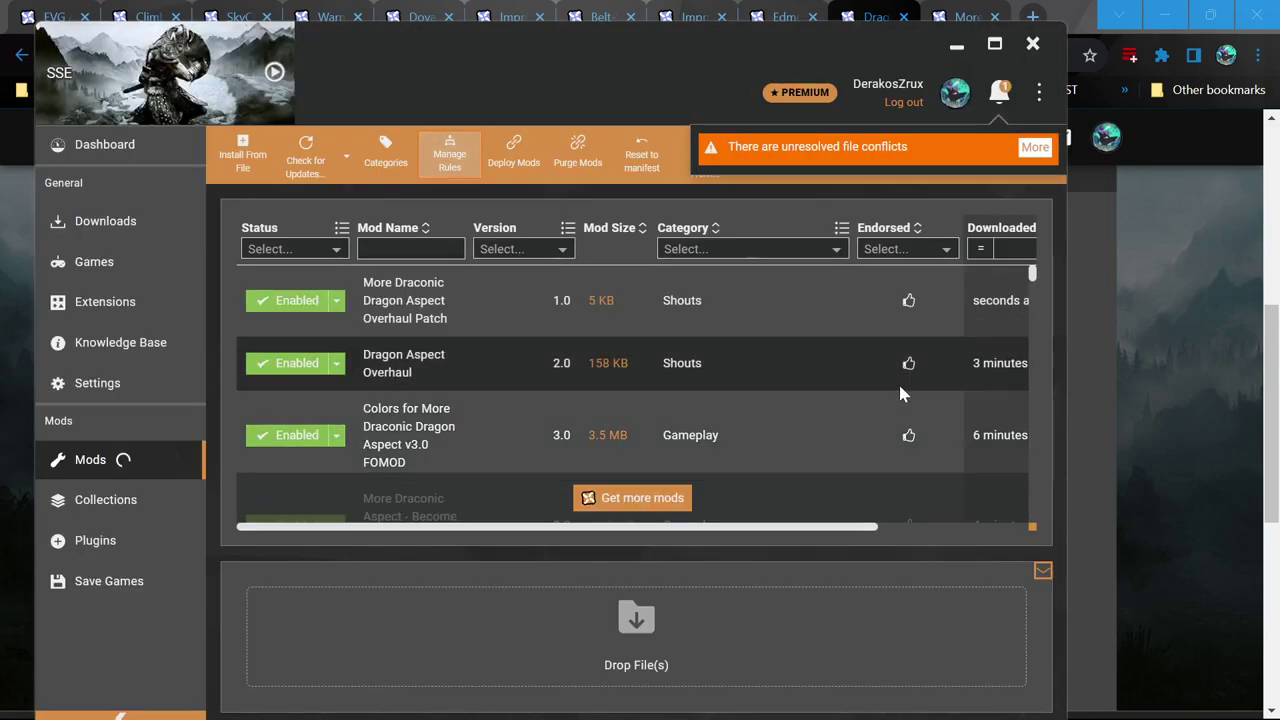
pyautogui.scroll(-3, 493, 377)
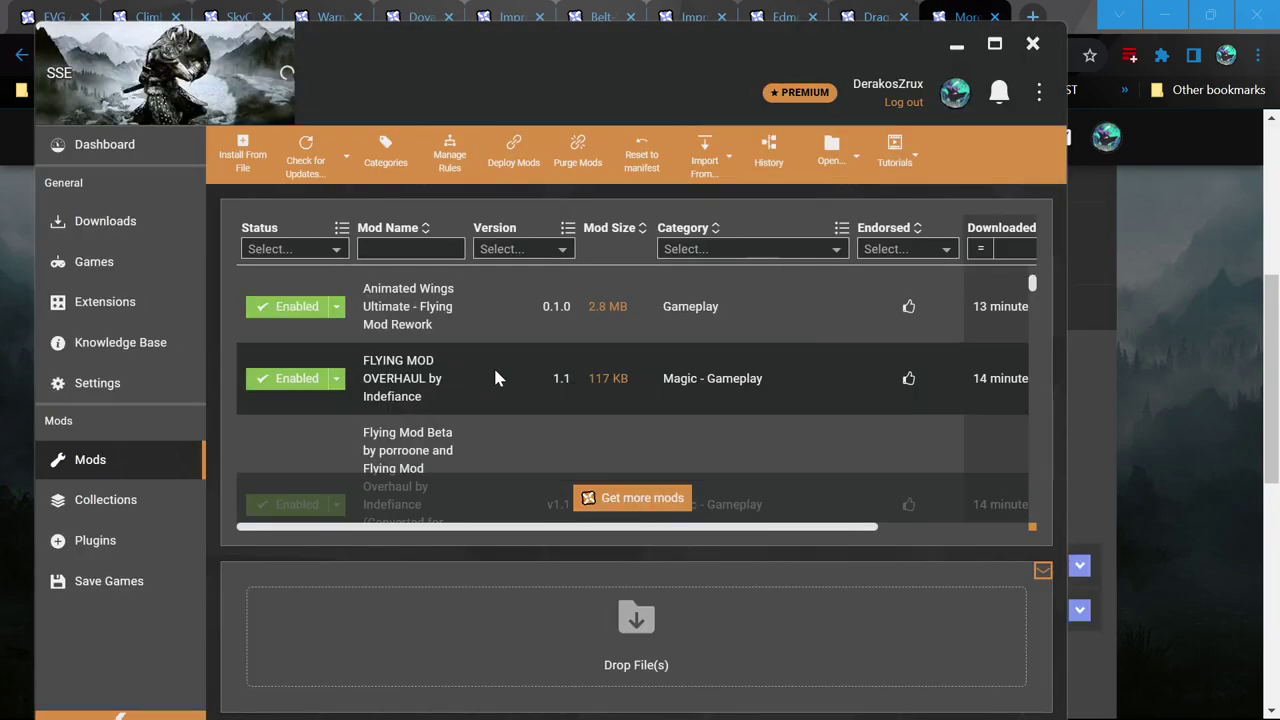
pyautogui.scroll(3, 495, 377)
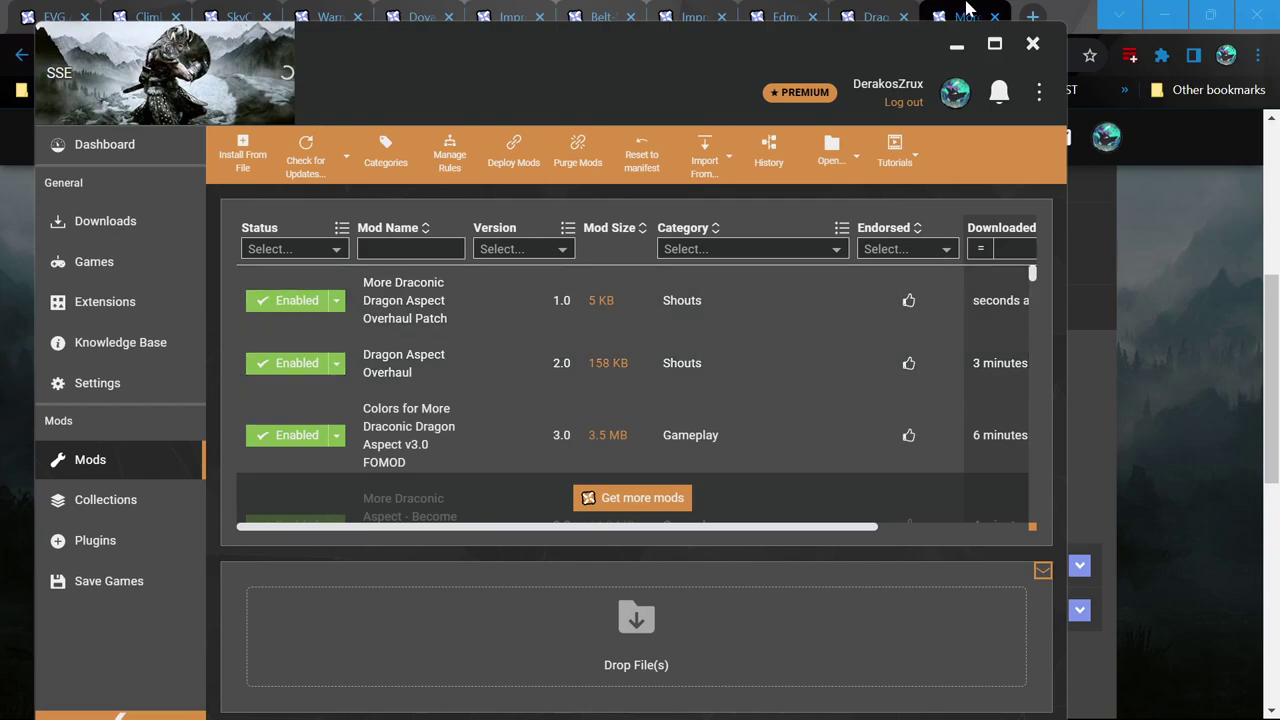
# - Switch to the running Skyrim game and try the console command player.teachword 1df93
pyautogui.hotkey('alt', 'Tab')
pyautogui.scroll(5, 670, 510)
pyautogui.scroll(-6, 670, 510)
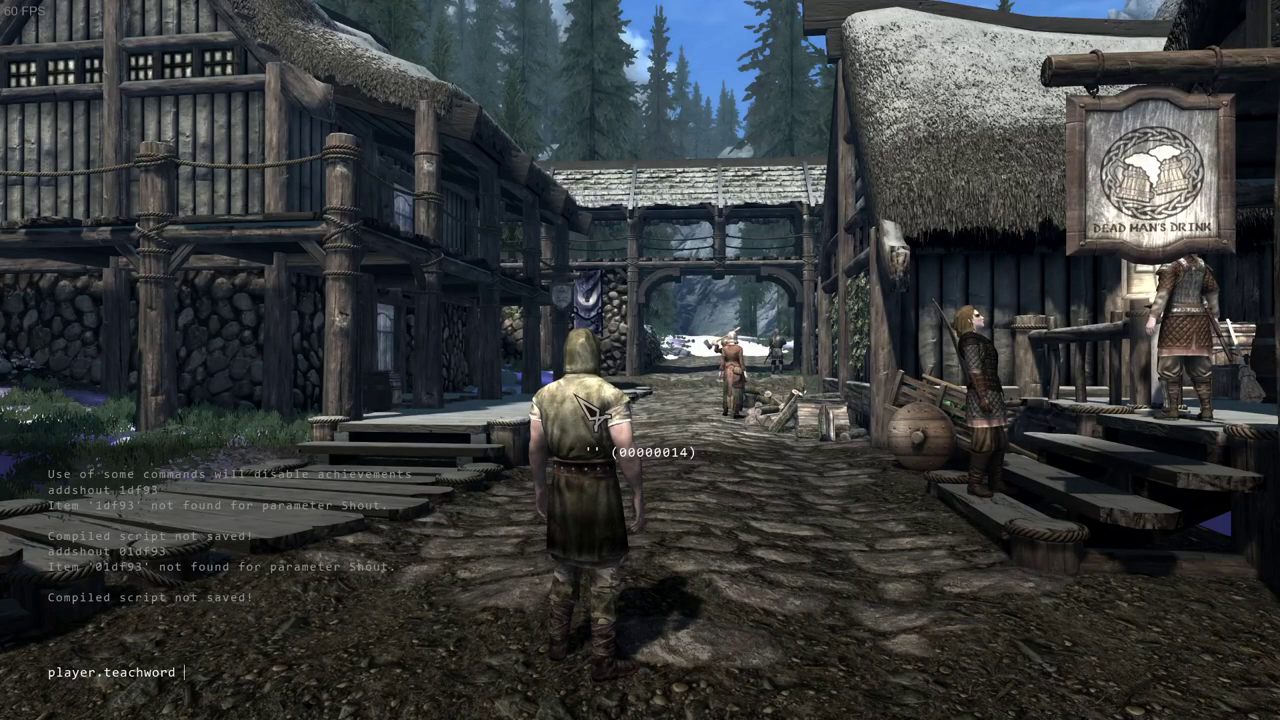
pyautogui.write('1df93')
pyautogui.press('Return')
# - Try the word-teaching console command again with the code 01df93
pyautogui.press('Up')
pyautogui.press('Left')
pyautogui.press('Left')
pyautogui.press('Left')
pyautogui.press('Left')
pyautogui.press('Left')
pyautogui.write('0')
pyautogui.press('Return')
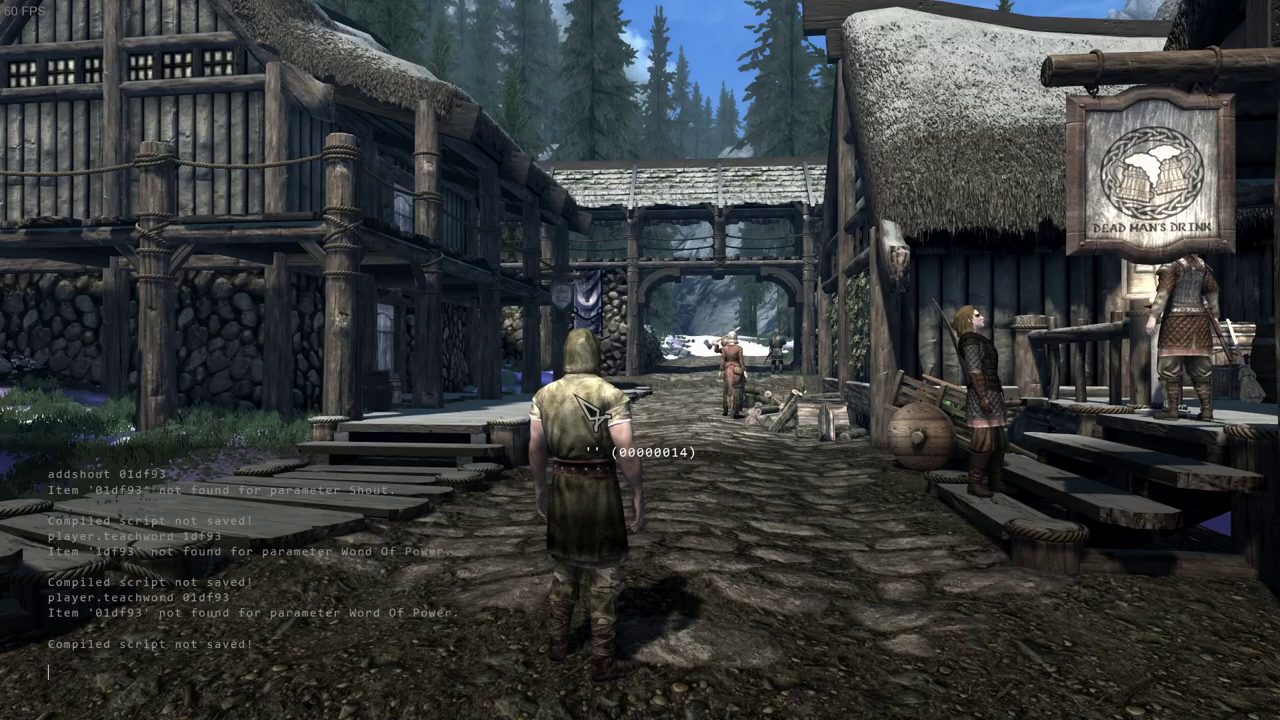
# - Switch to the browser and check the Dragonborn shout codes for Dragon Aspect on the Elder Scrolls wiki
pyautogui.hotkey('alt', 'Tab')
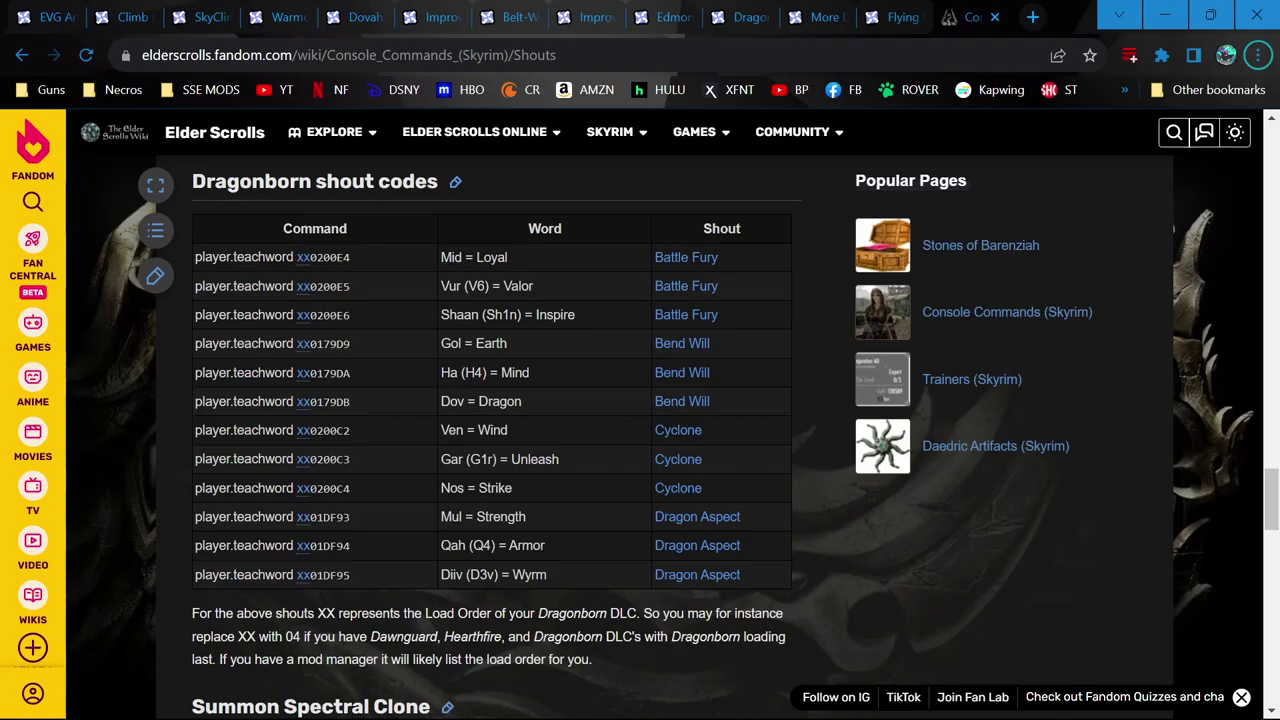